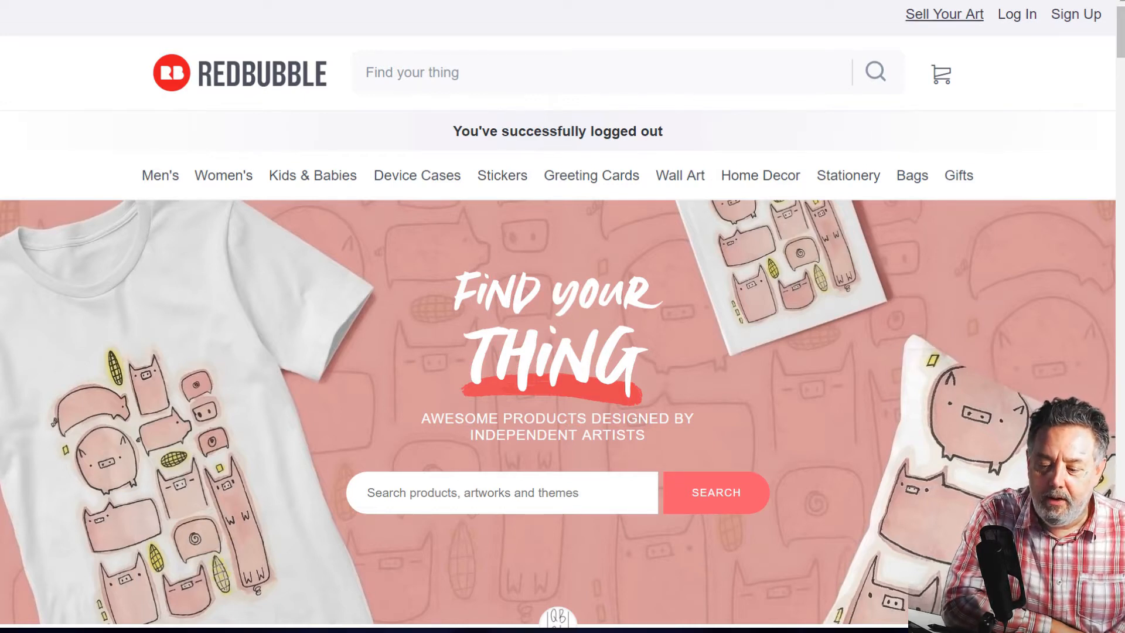
Open the free sign-up form from the page for selling art
left_click(938, 15)
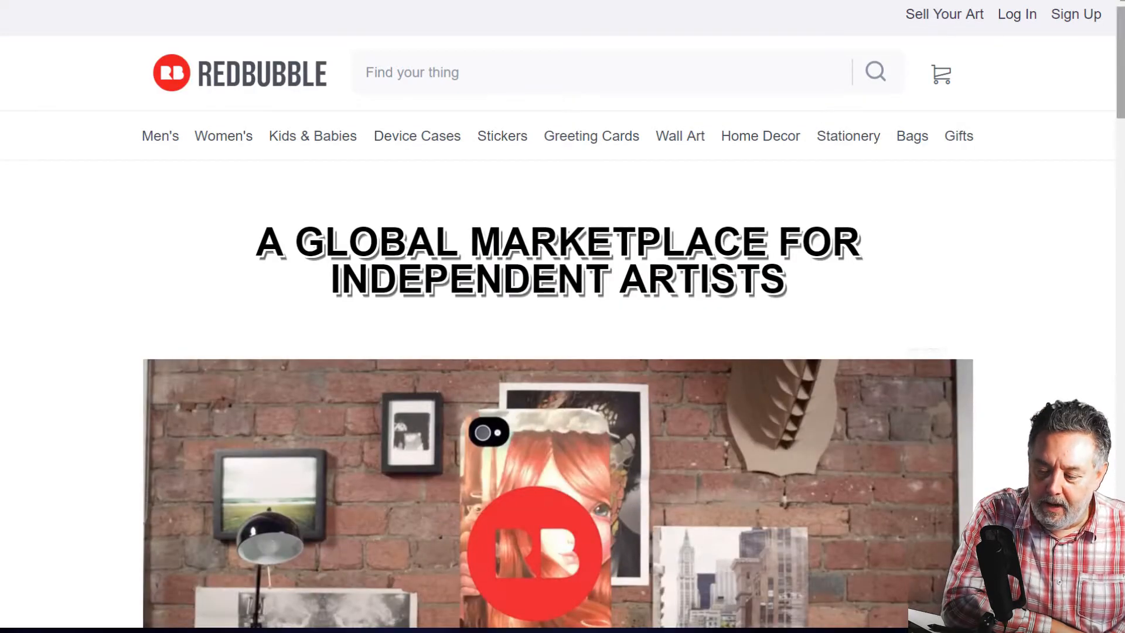
left_click_drag(1121, 54, 1094, 135)
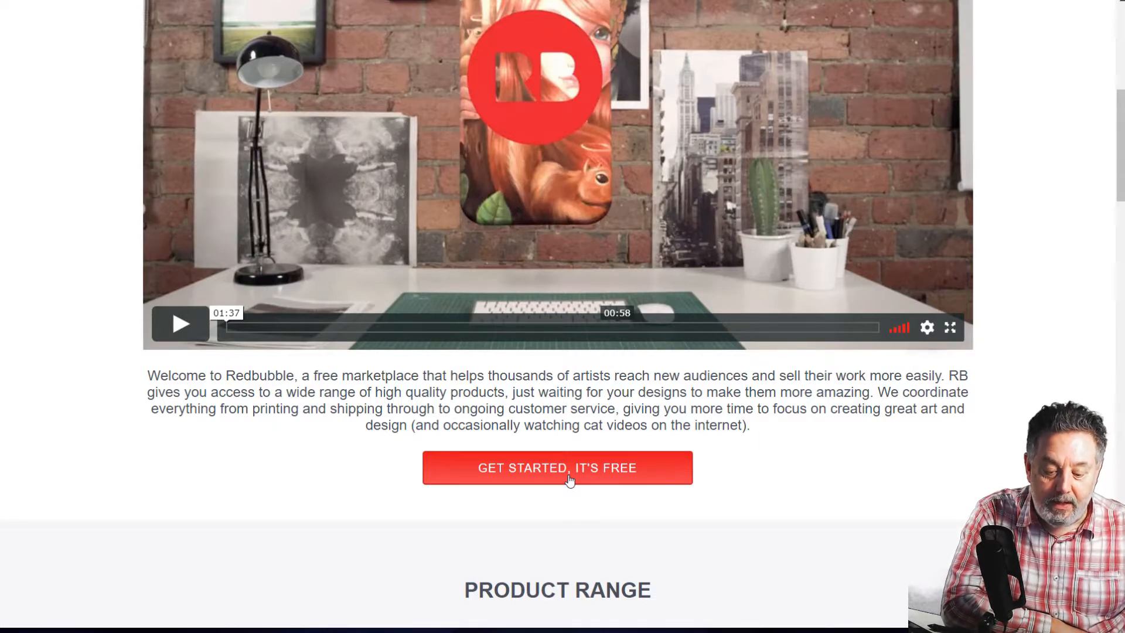
left_click(534, 474)
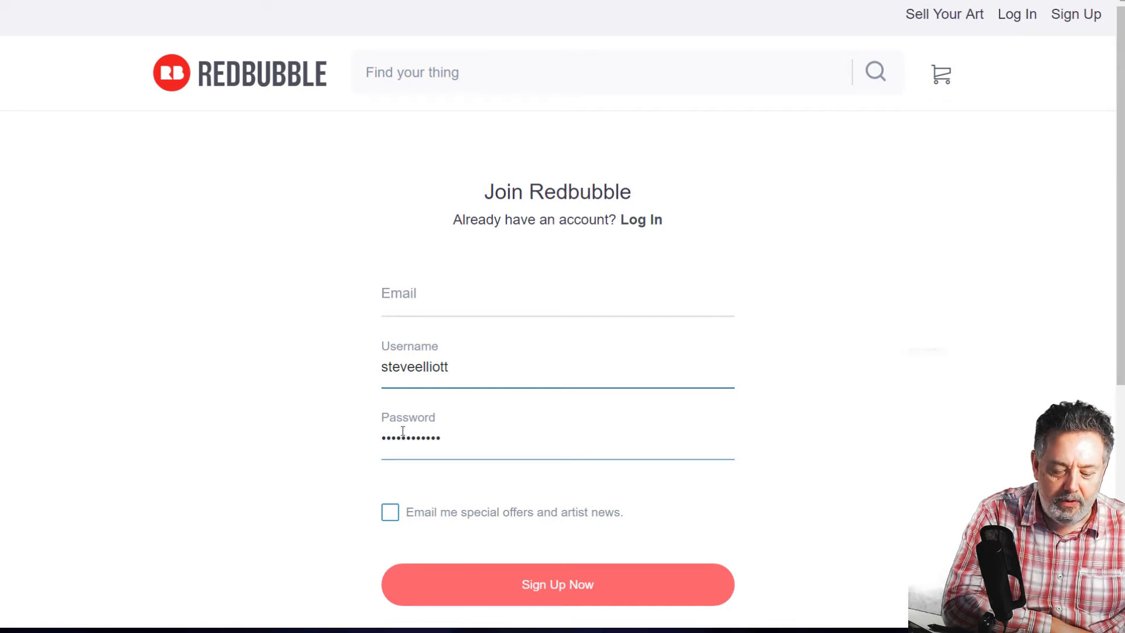
Replace the prefilled username in the sign-up form with WonkyEasel
left_click(455, 362)
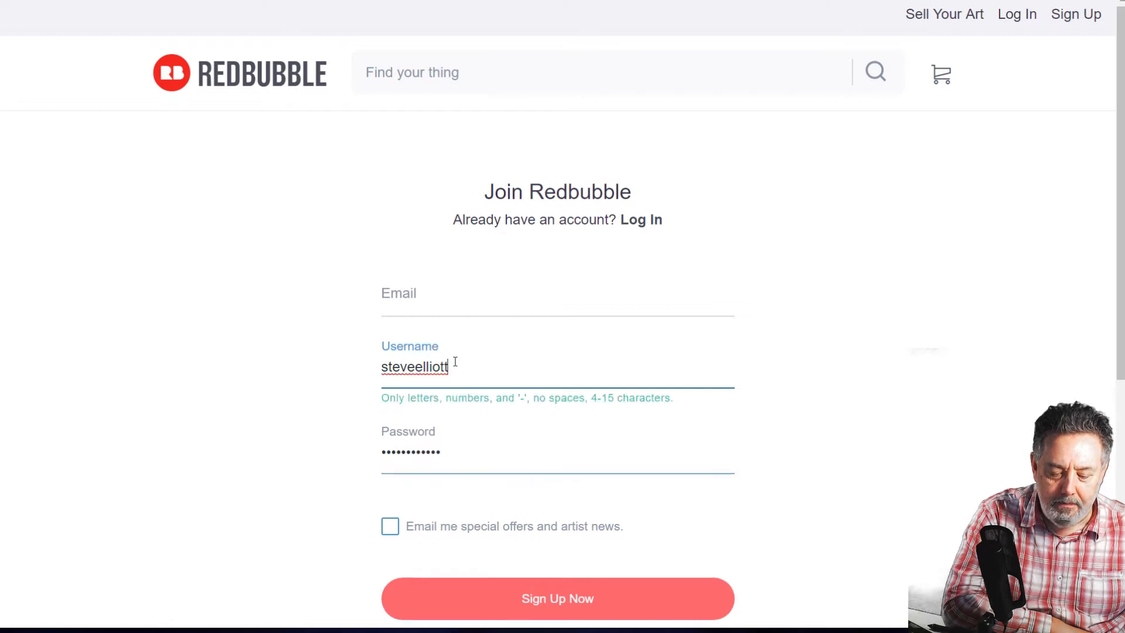
left_click_drag(450, 363, 358, 363)
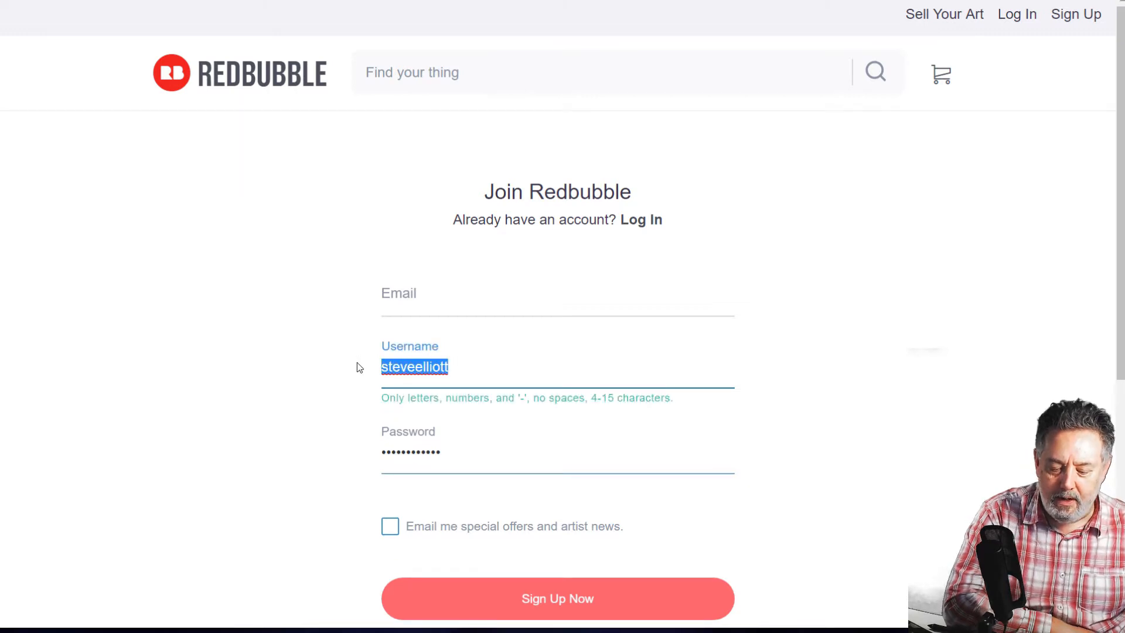
type("W")
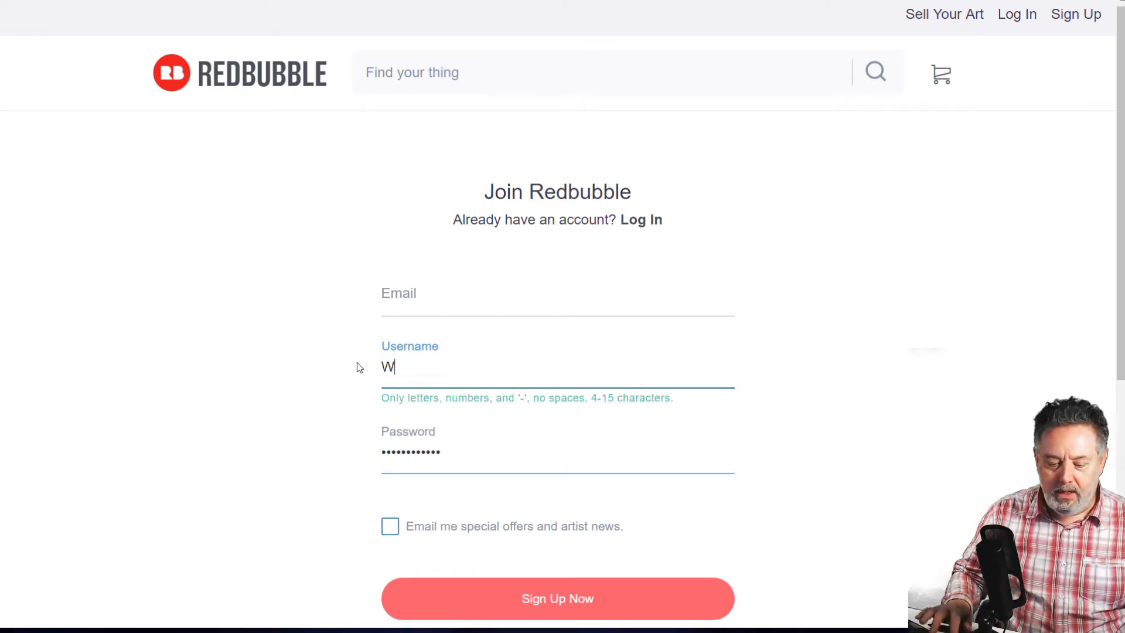
type("onk")
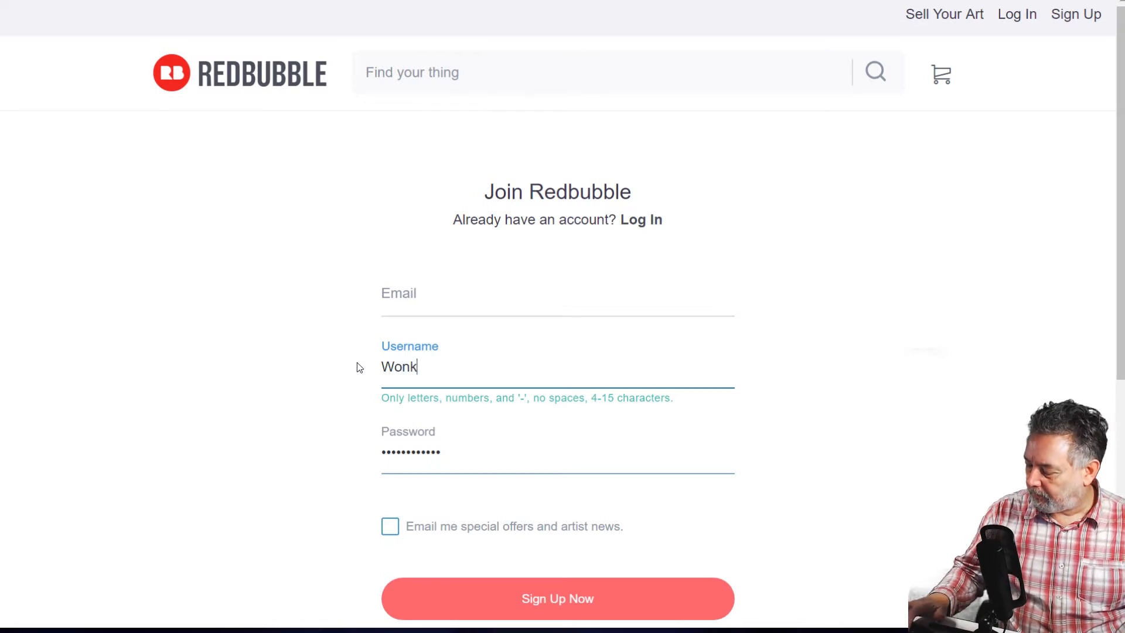
type("yEas")
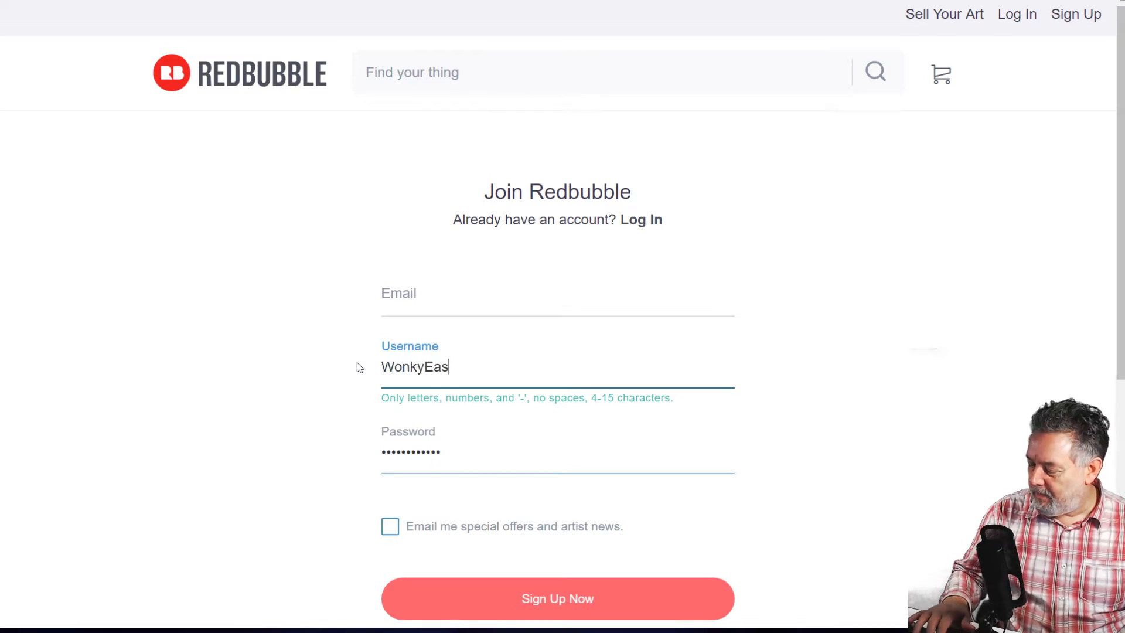
type("el")
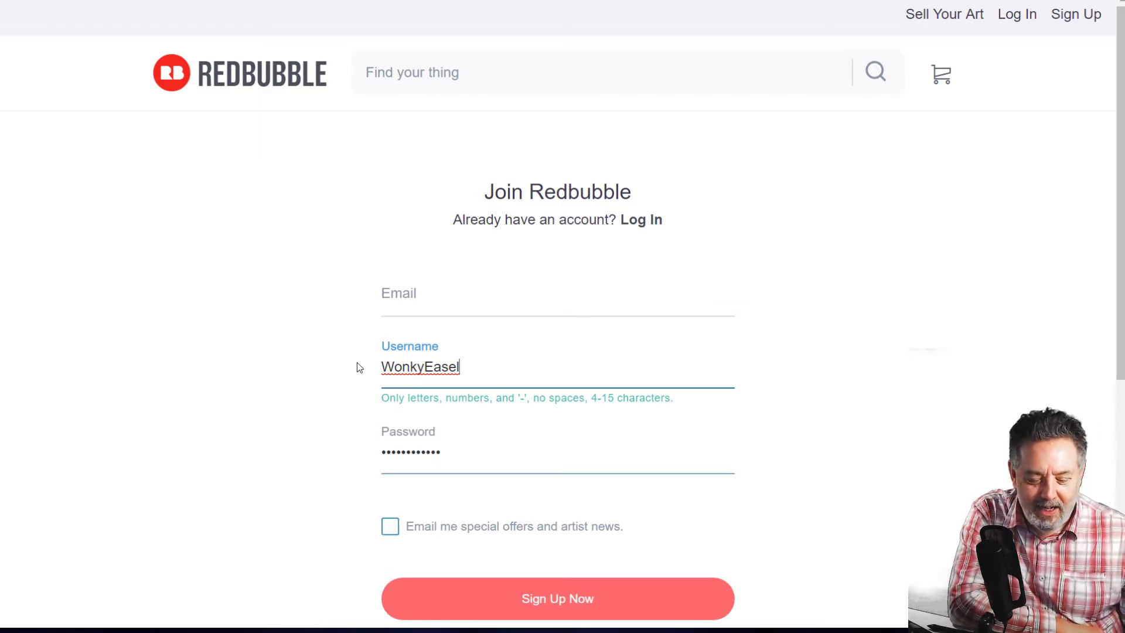
Fill in the account's e-mail and a new password, then submit the sign-up without opting in to special offers
left_click(418, 310)
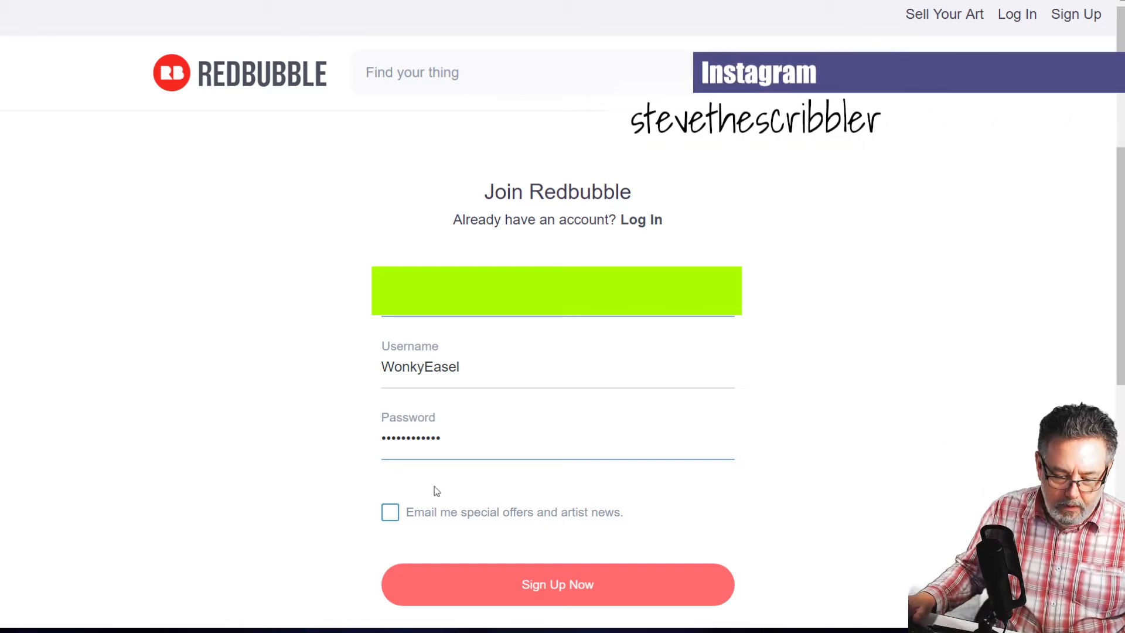
left_click_drag(461, 435, 361, 439)
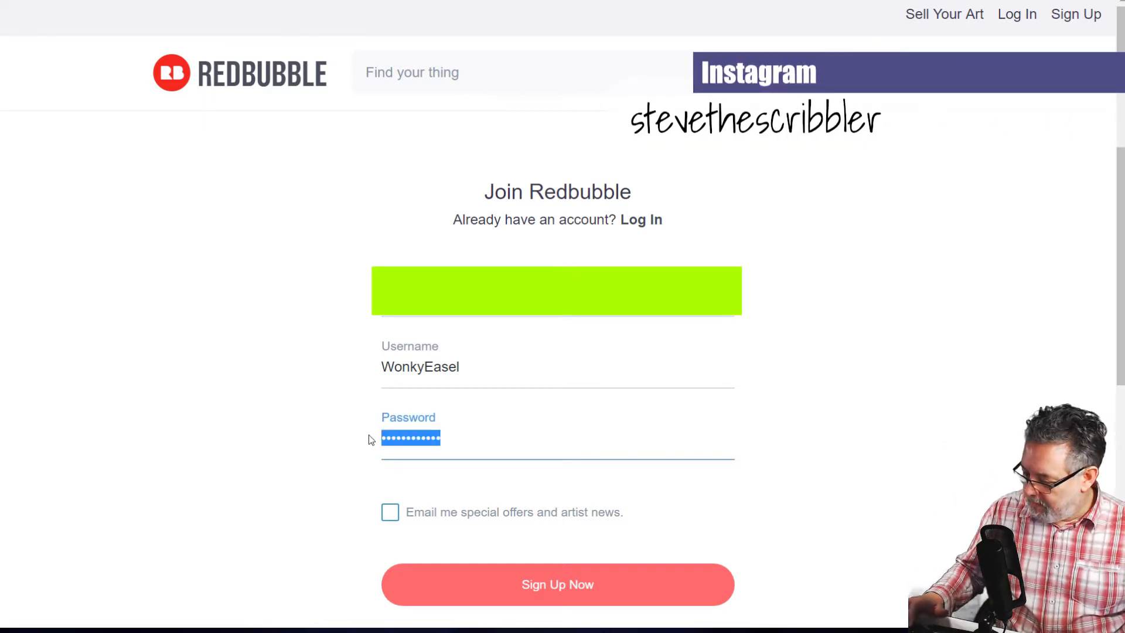
type("•••••••")
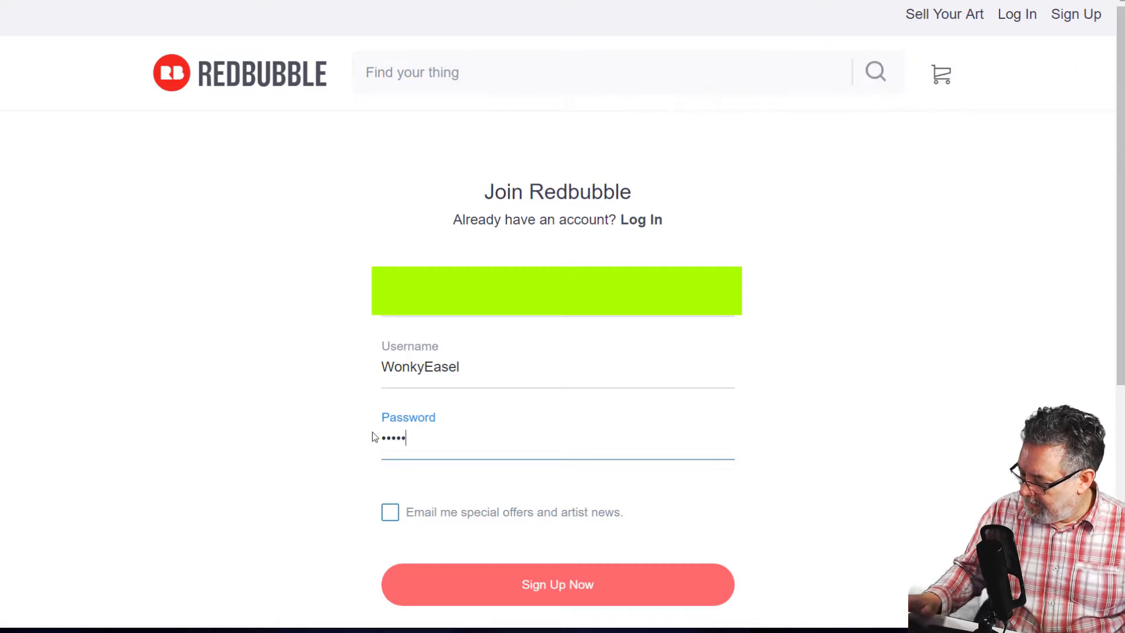
type("•••")
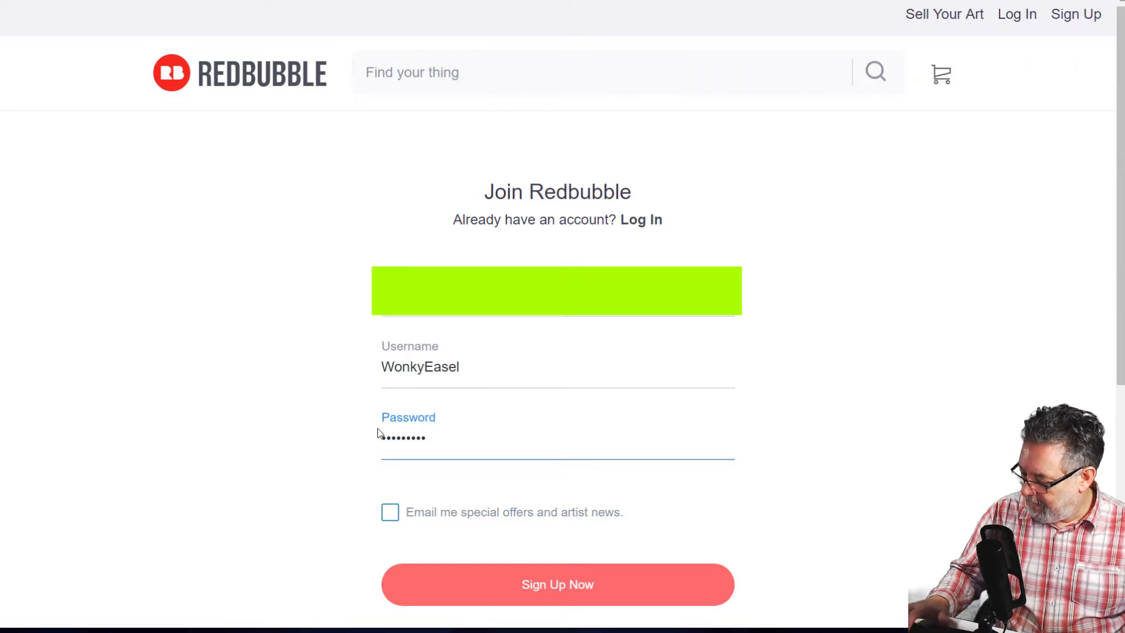
type("••")
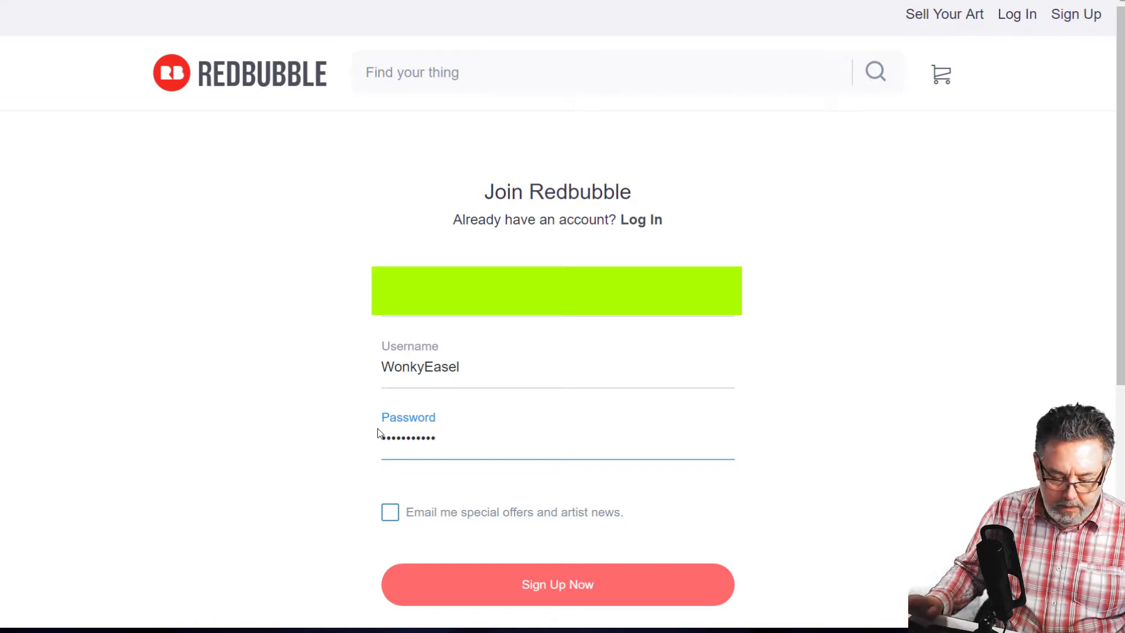
left_click(336, 431)
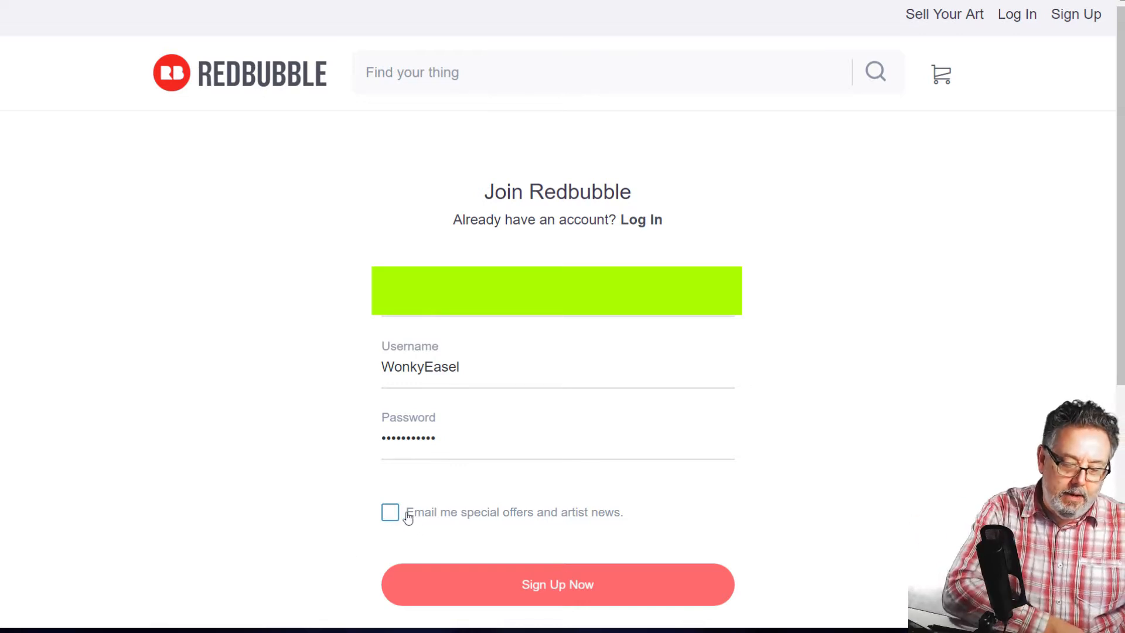
left_click(555, 588)
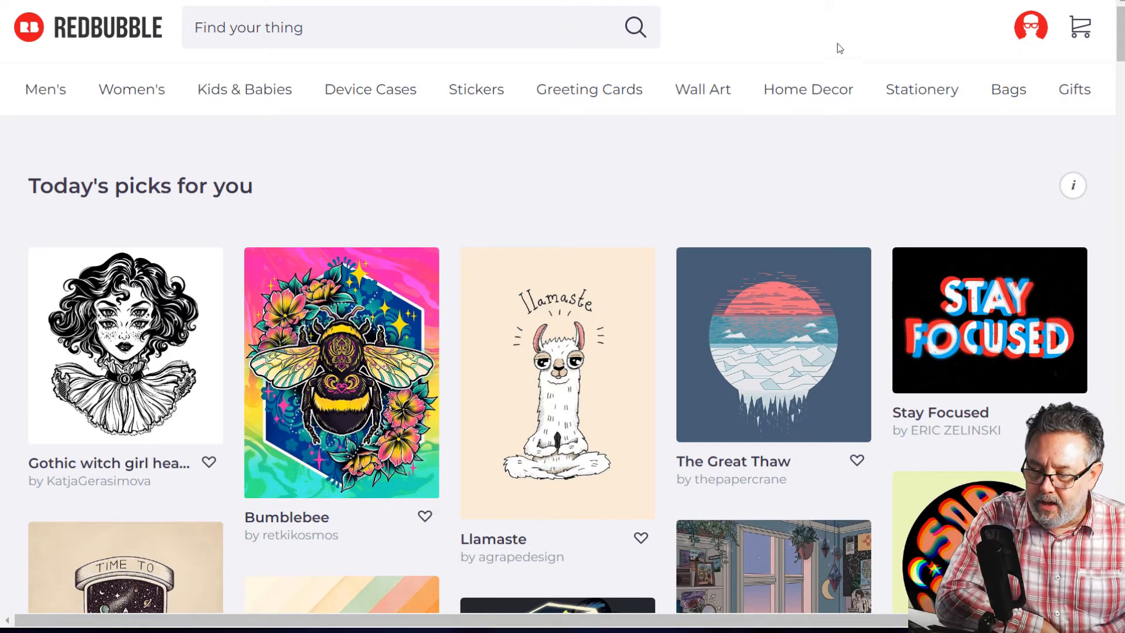
Open the account settings and fill in the account holder's first and last name in the profile
left_click(1033, 28)
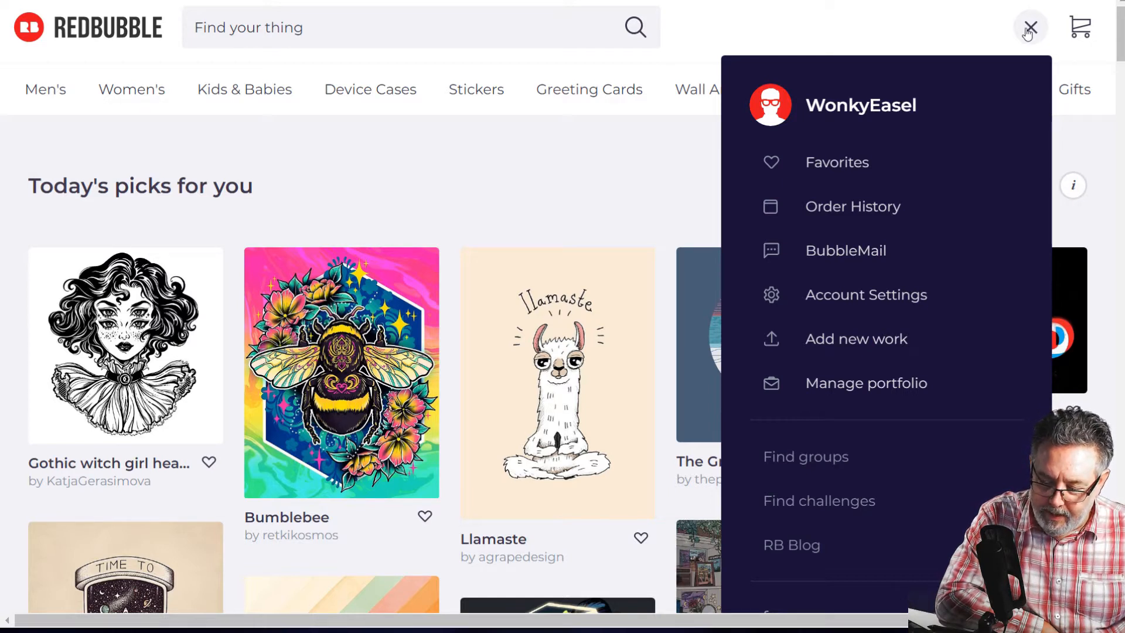
left_click(863, 296)
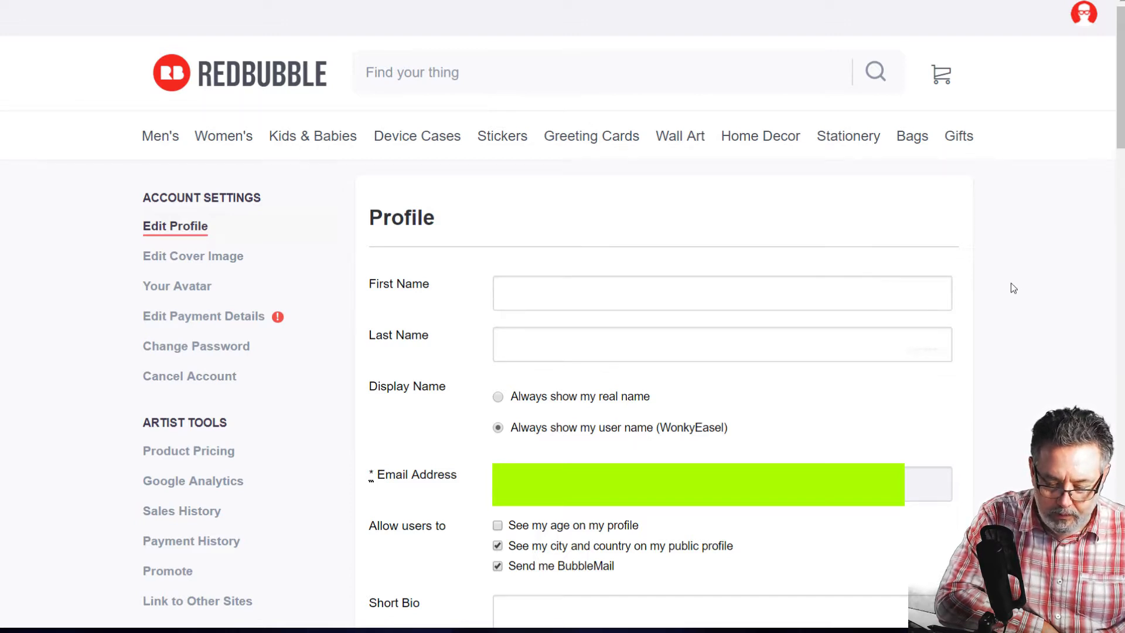
scroll(1011, 282, "down", 3)
scroll(1113, 156, "down", 2)
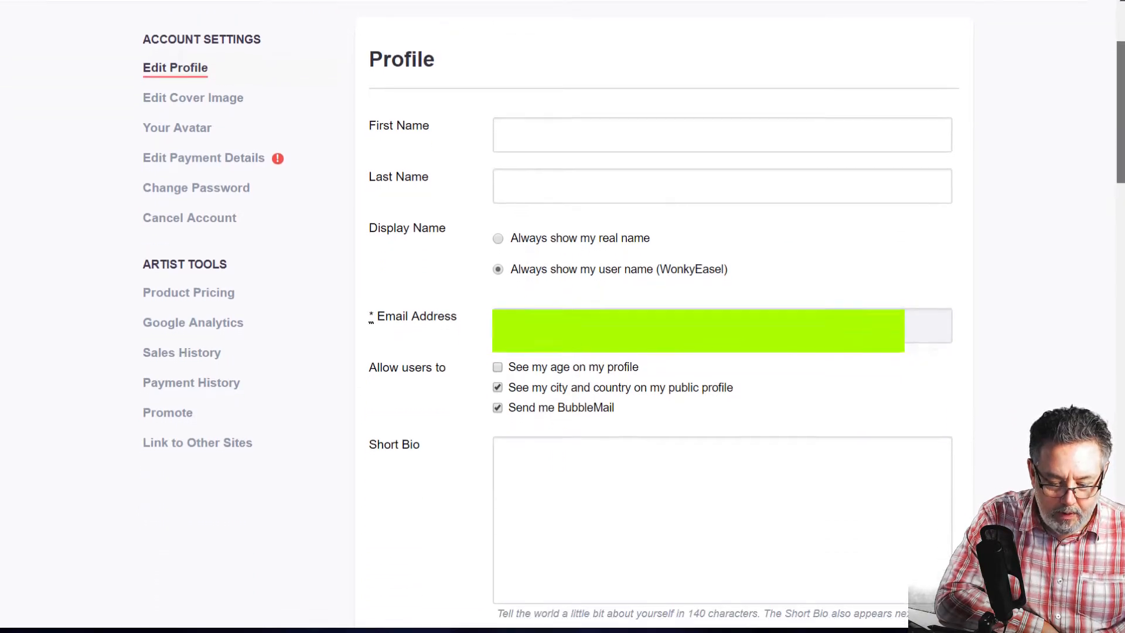
scroll(1112, 156, "up", 4)
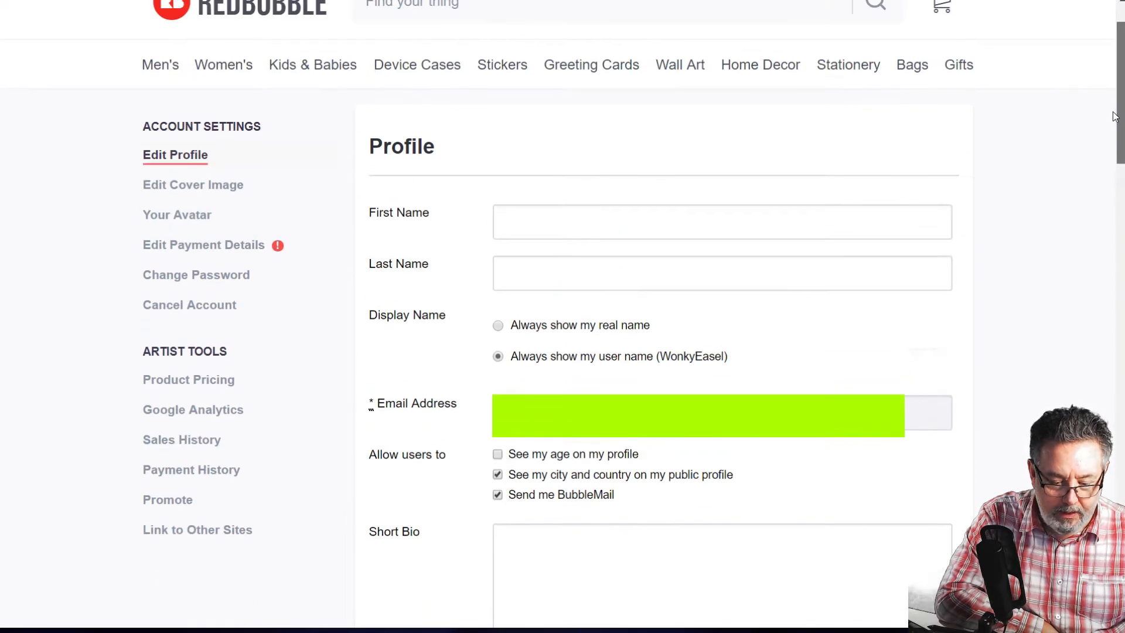
scroll(1114, 112, "up", 1)
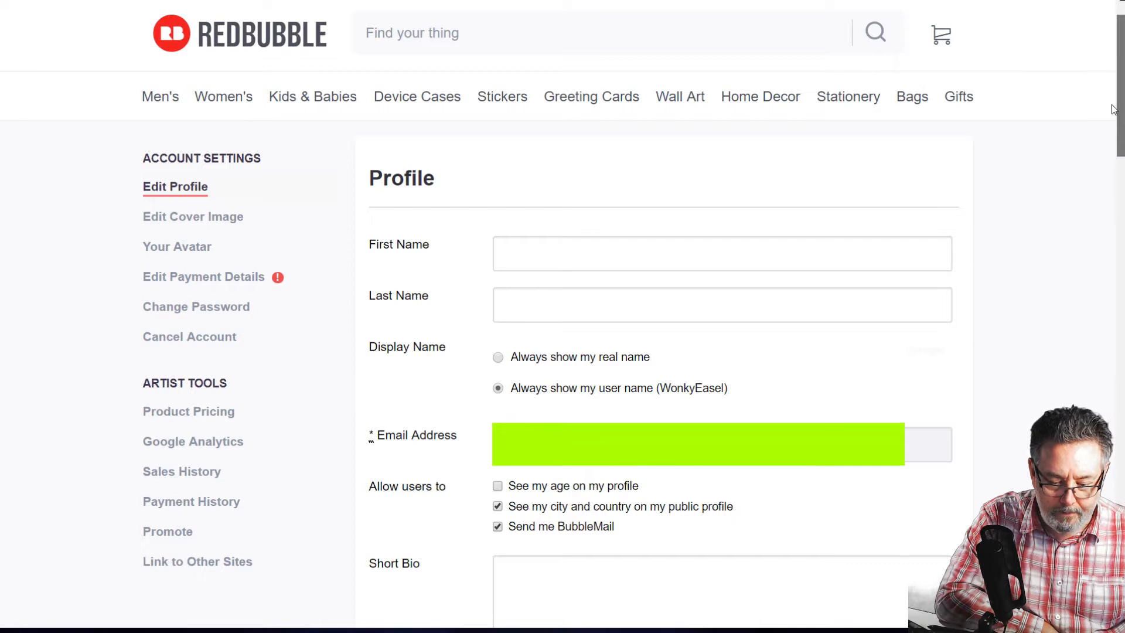
left_click(500, 265)
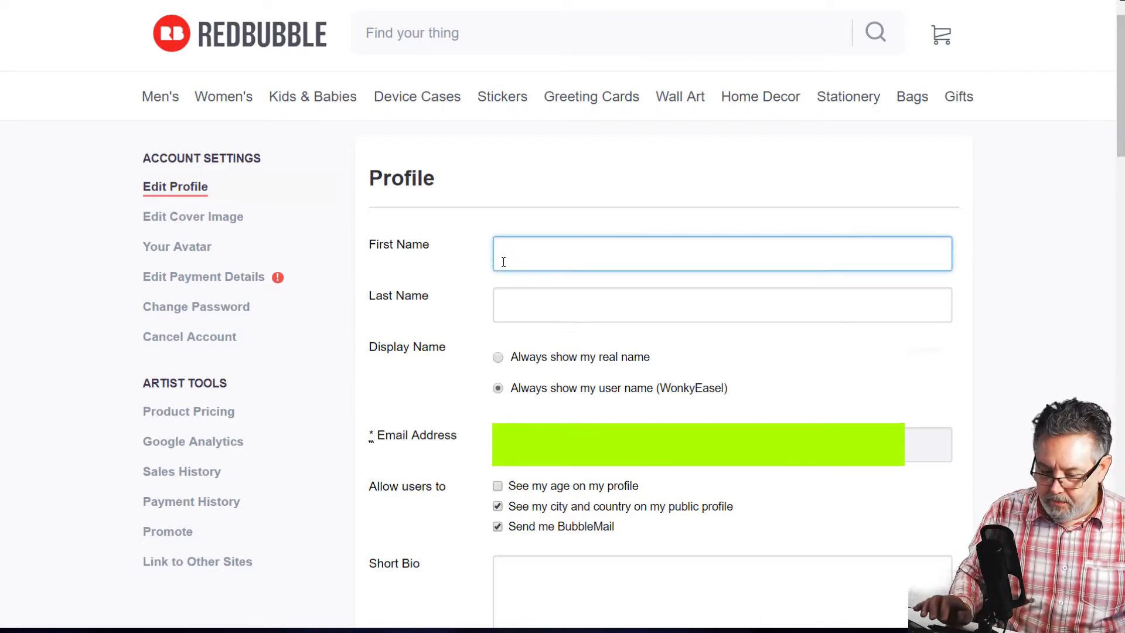
left_click(513, 299)
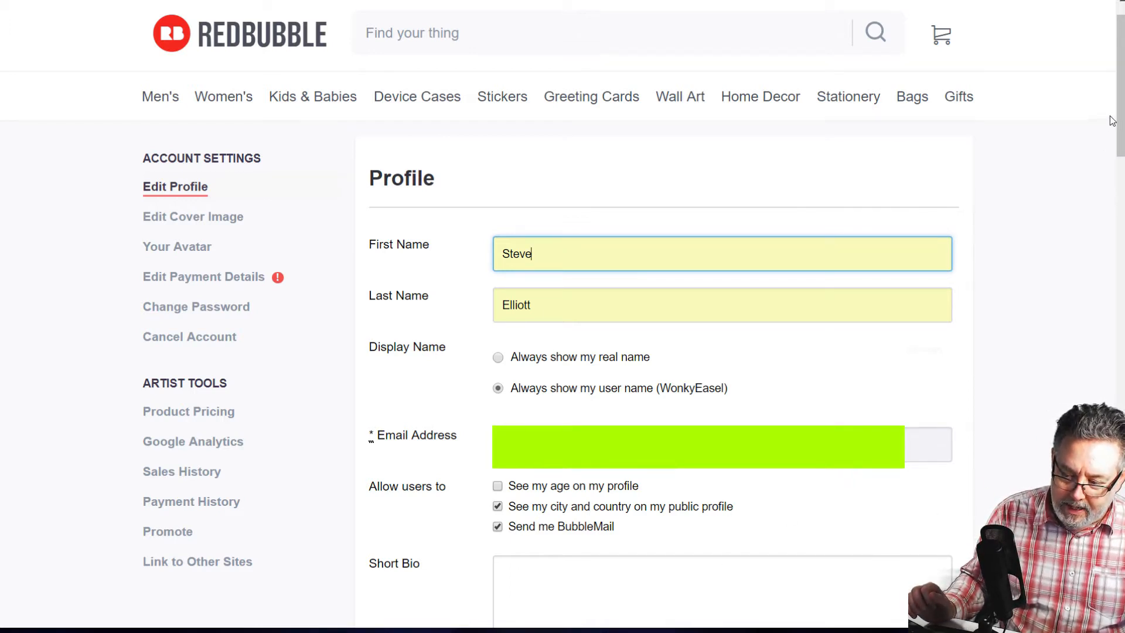
Disallow users from seeing the city and country on the public profile
scroll(562, 317, "down", 3)
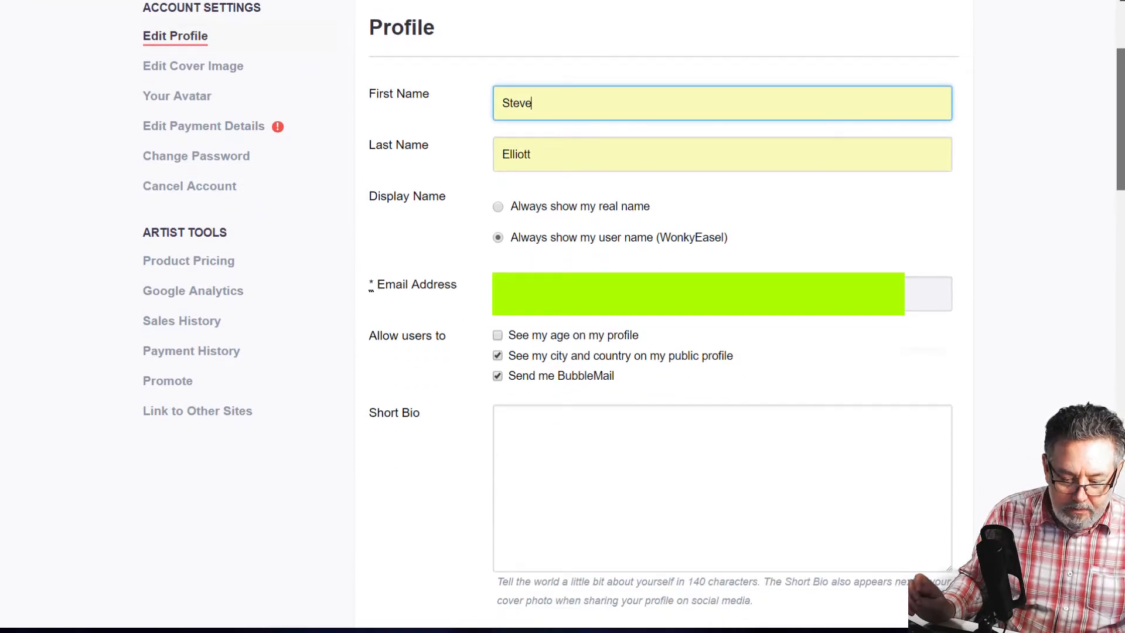
scroll(721, 316, "down", 1)
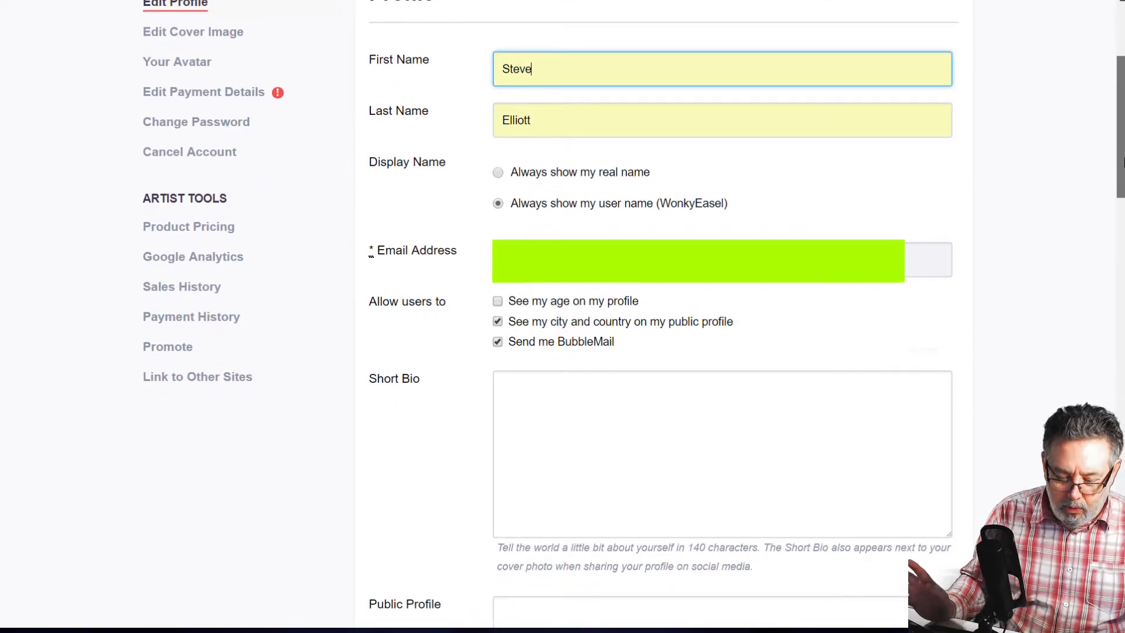
left_click_drag(1124, 162, 1118, 170)
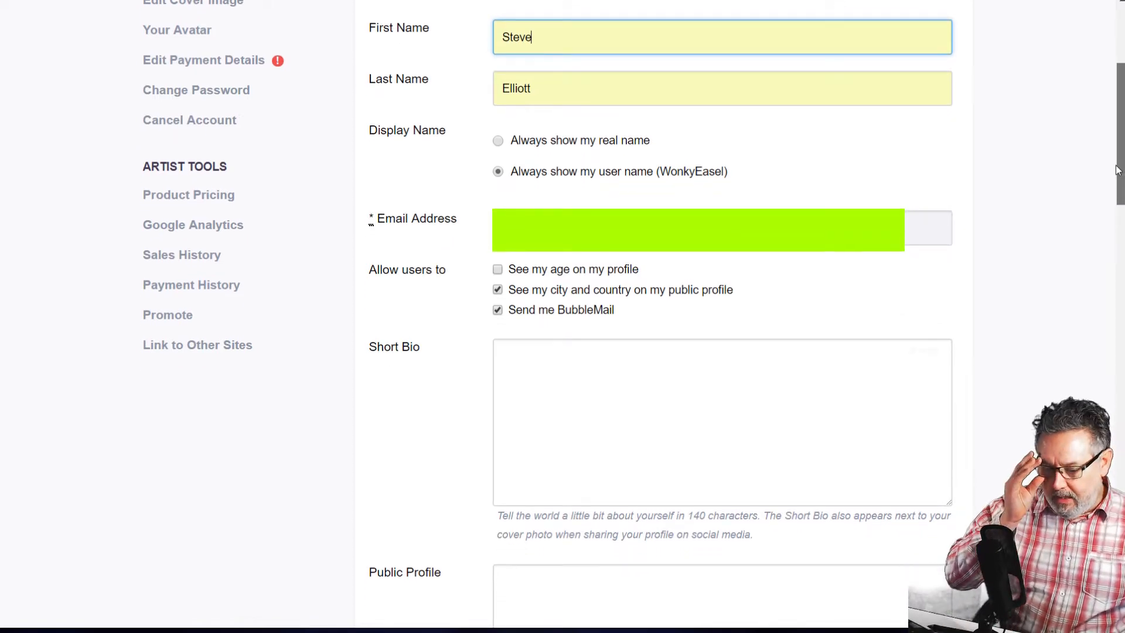
left_click(499, 290)
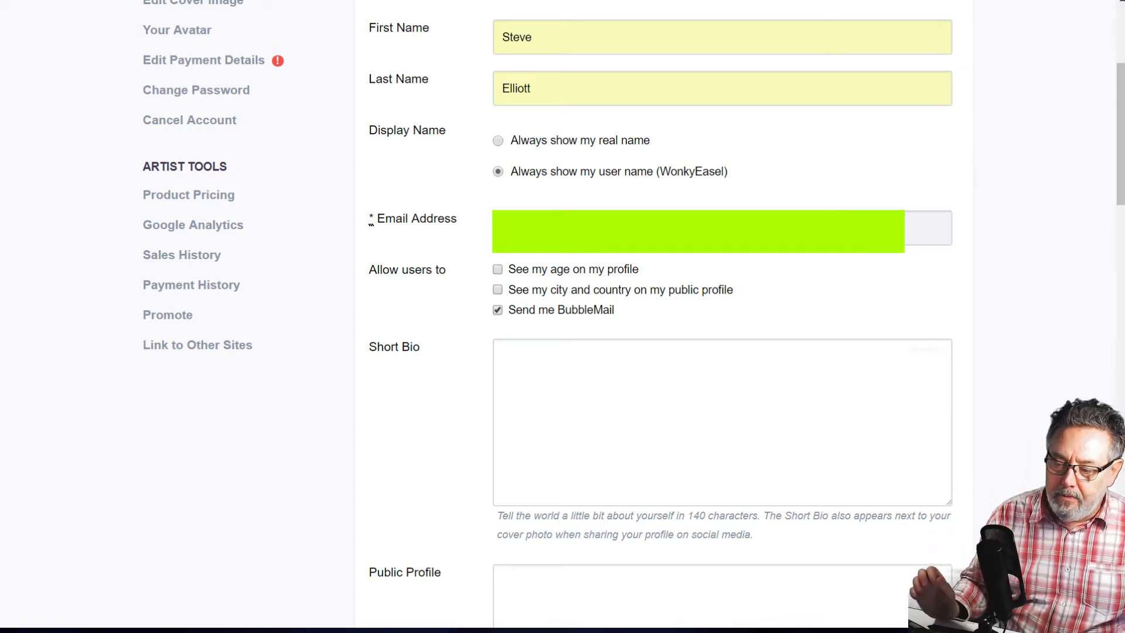
Write the short bio "I am a artist from the Uk. With a traditional background. Influenced by the Impressionists"
scroll(1122, 115, "down", 2)
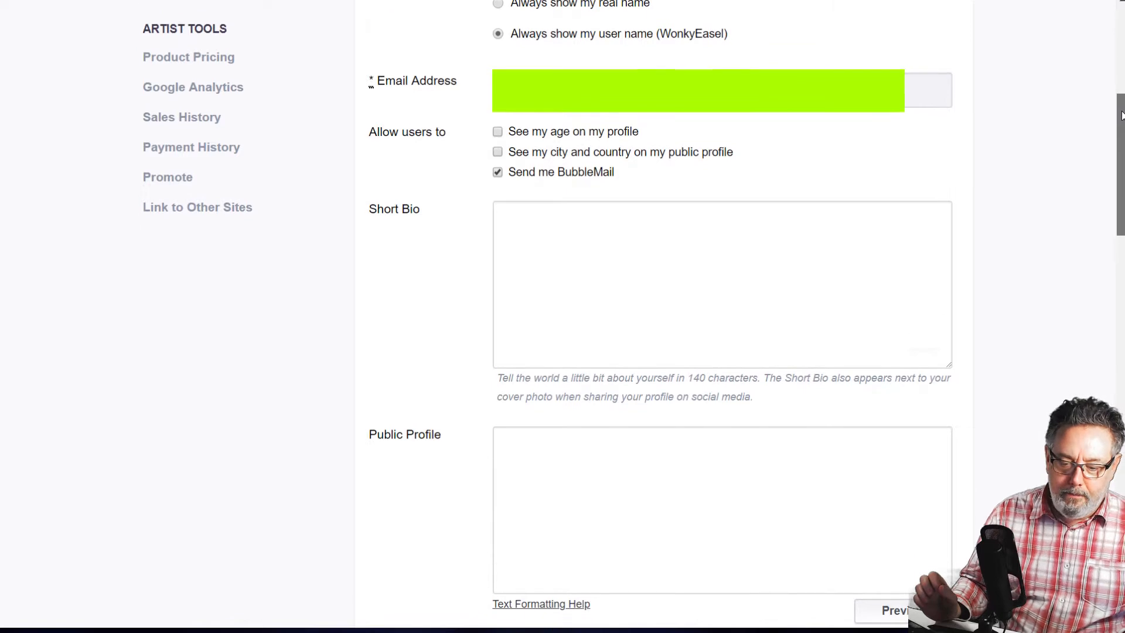
mouse_move(1122, 115)
left_mouse_down()
mouse_move(1122, 105)
mouse_move(1122, 127)
mouse_move(1122, 111)
left_mouse_up()
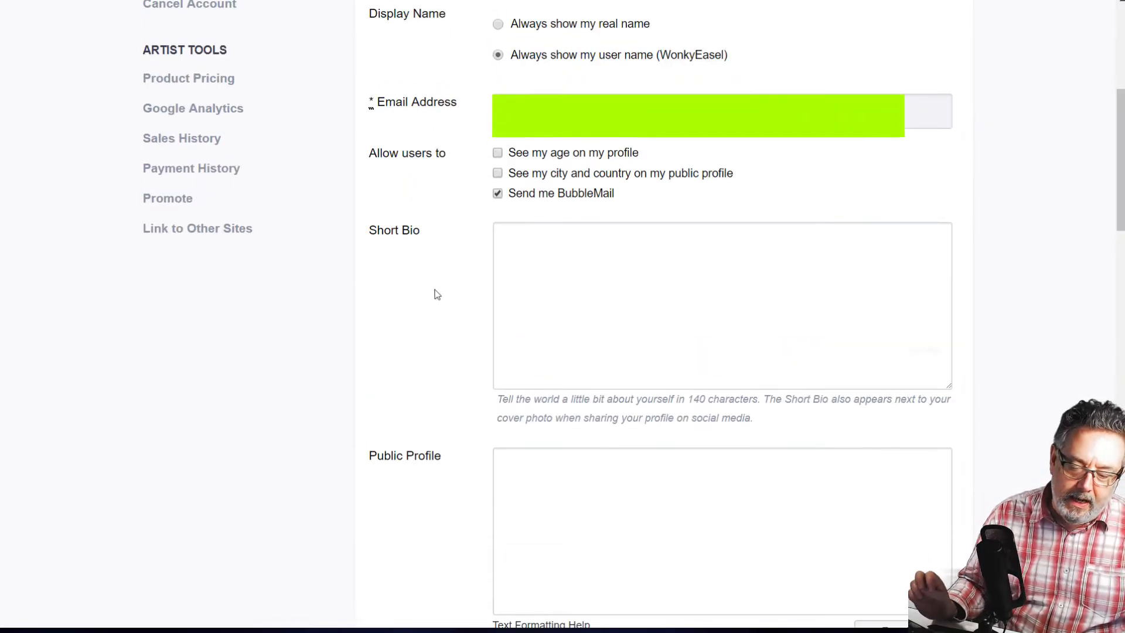
left_click(528, 243)
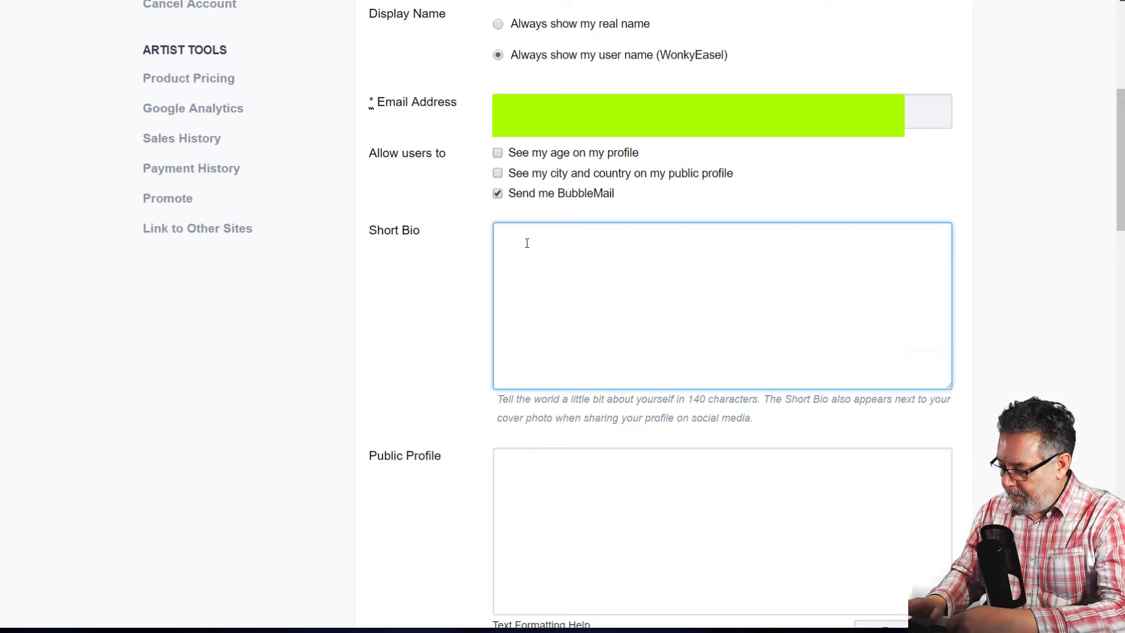
type("I am a")
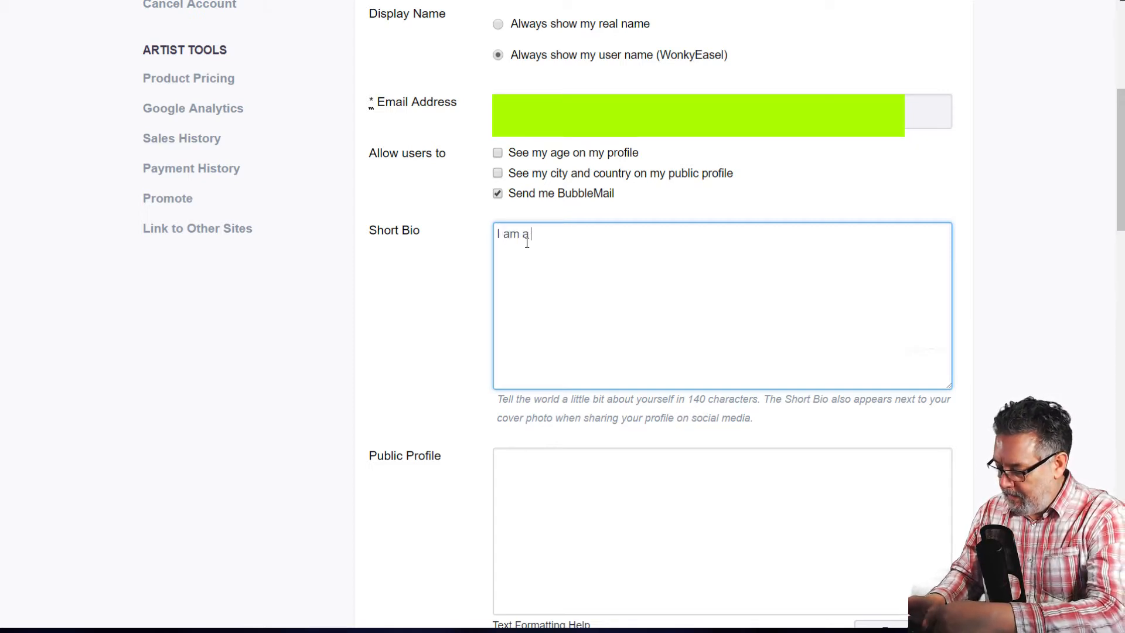
type(" a")
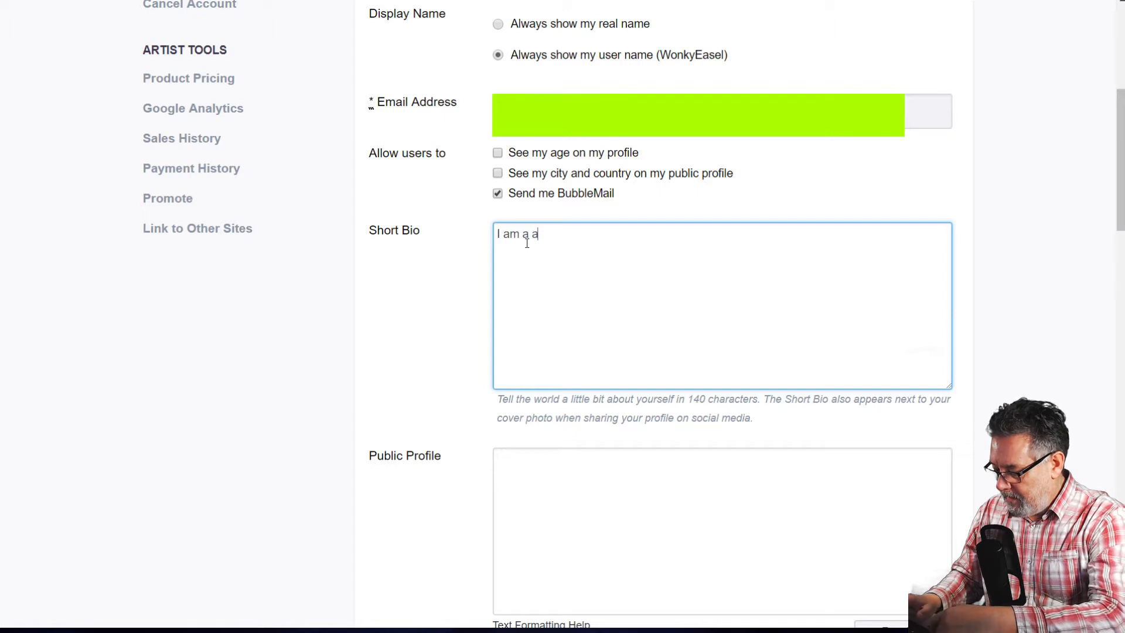
type("rtist from the")
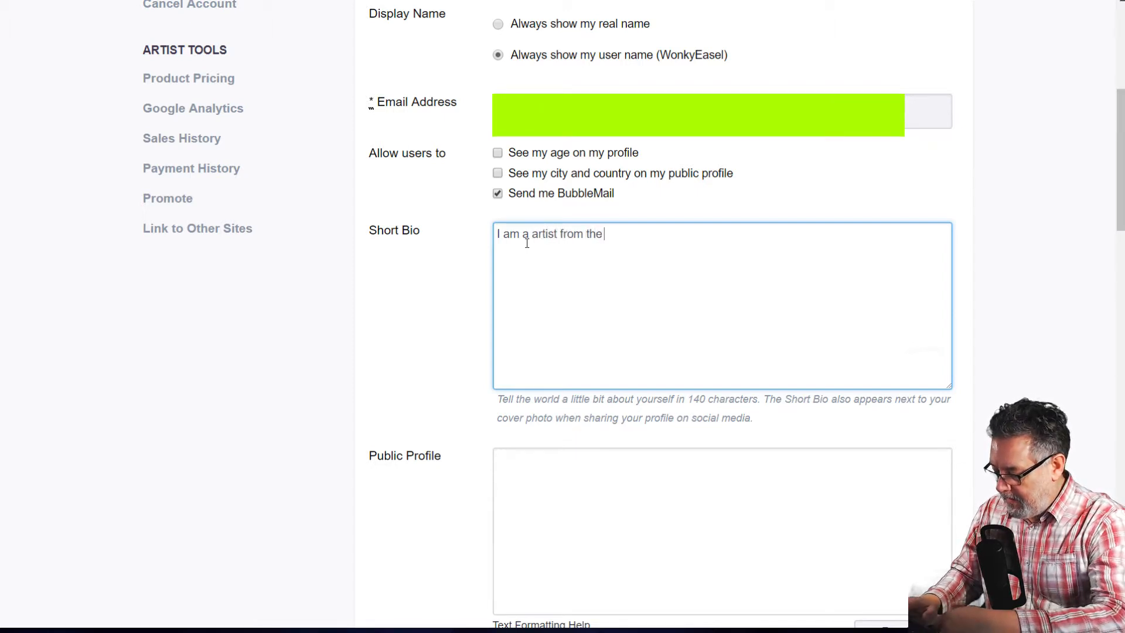
type(" Uk")
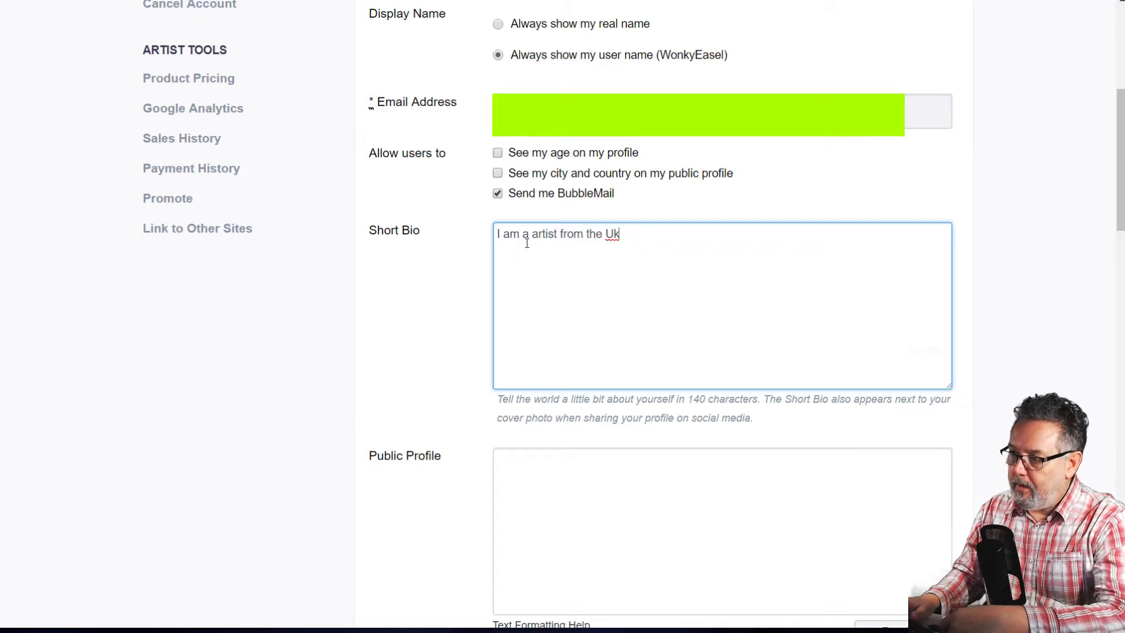
key("BackSpace")
type("k")
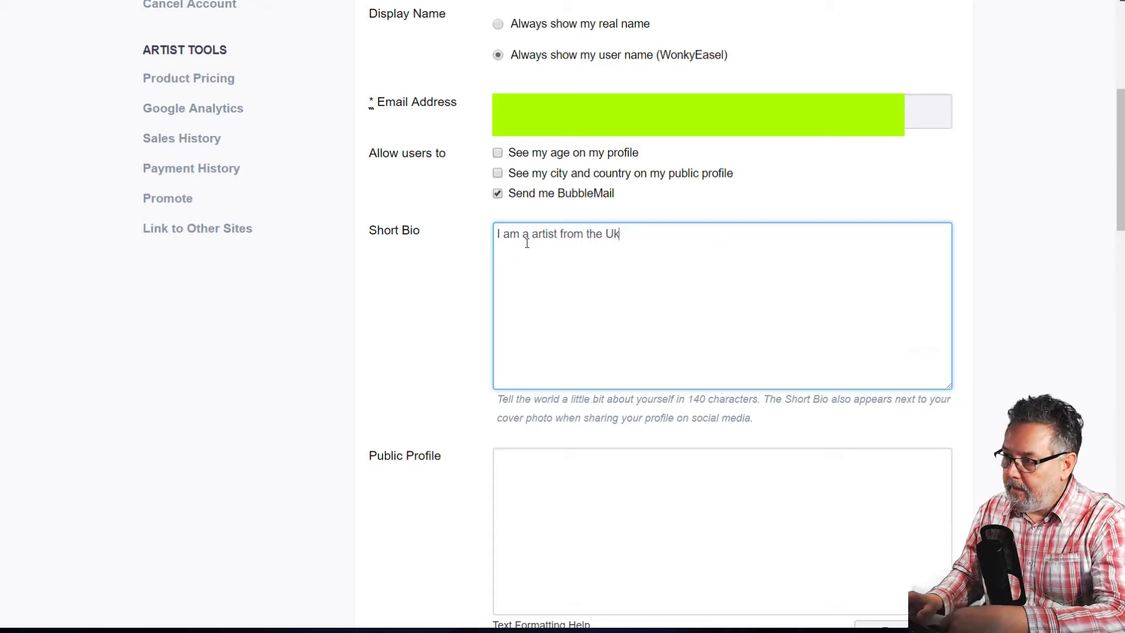
type(". W")
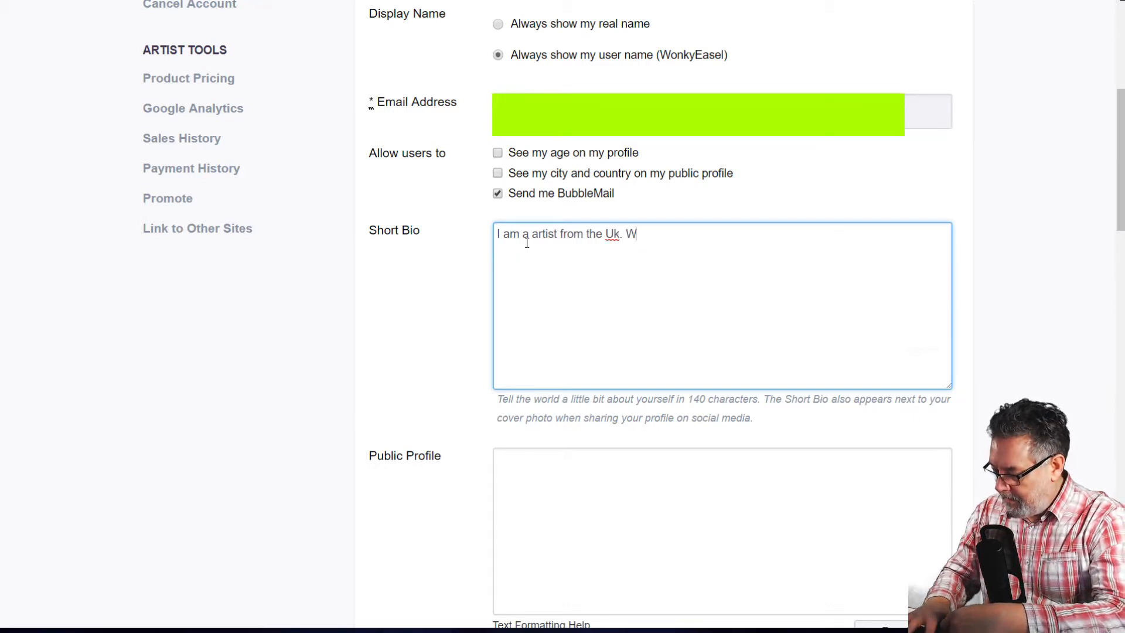
type("ith a ")
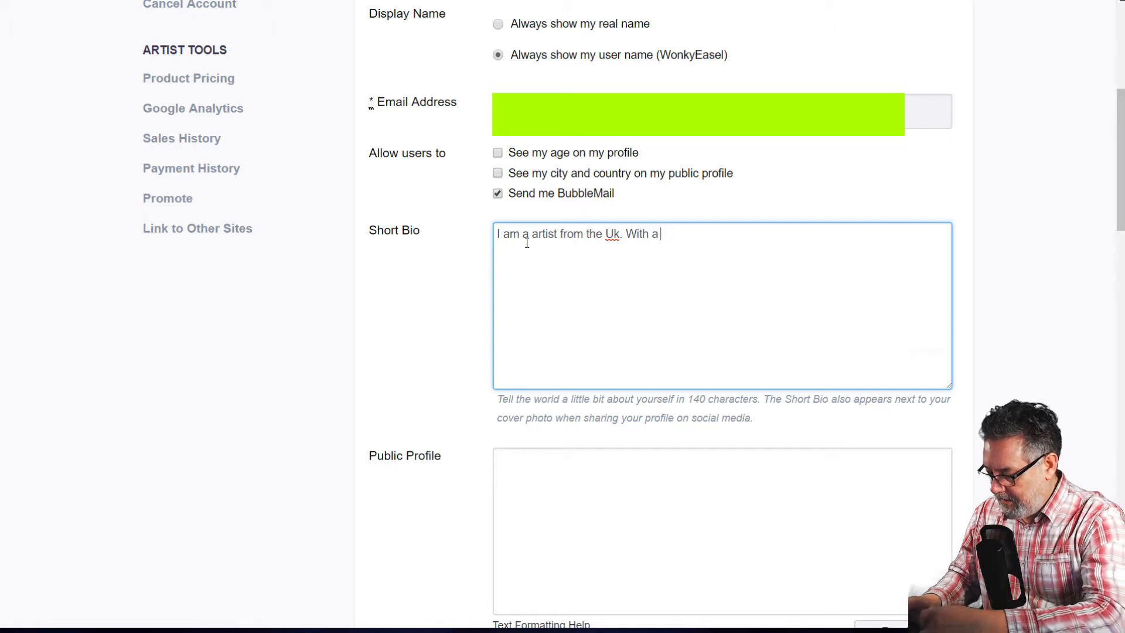
type("tradi")
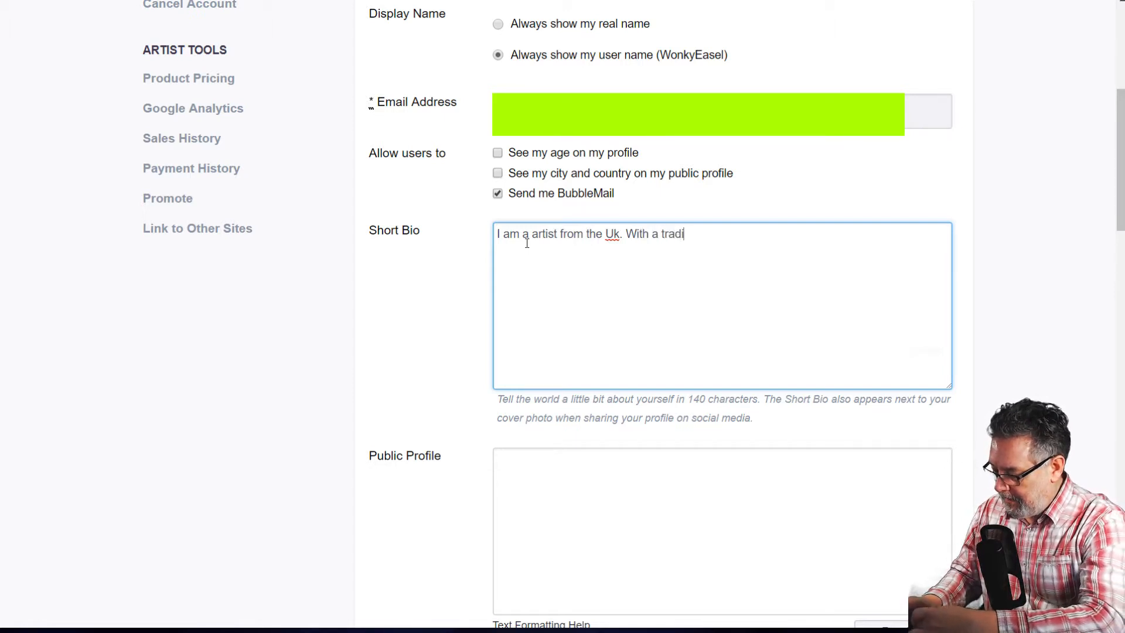
type("tio")
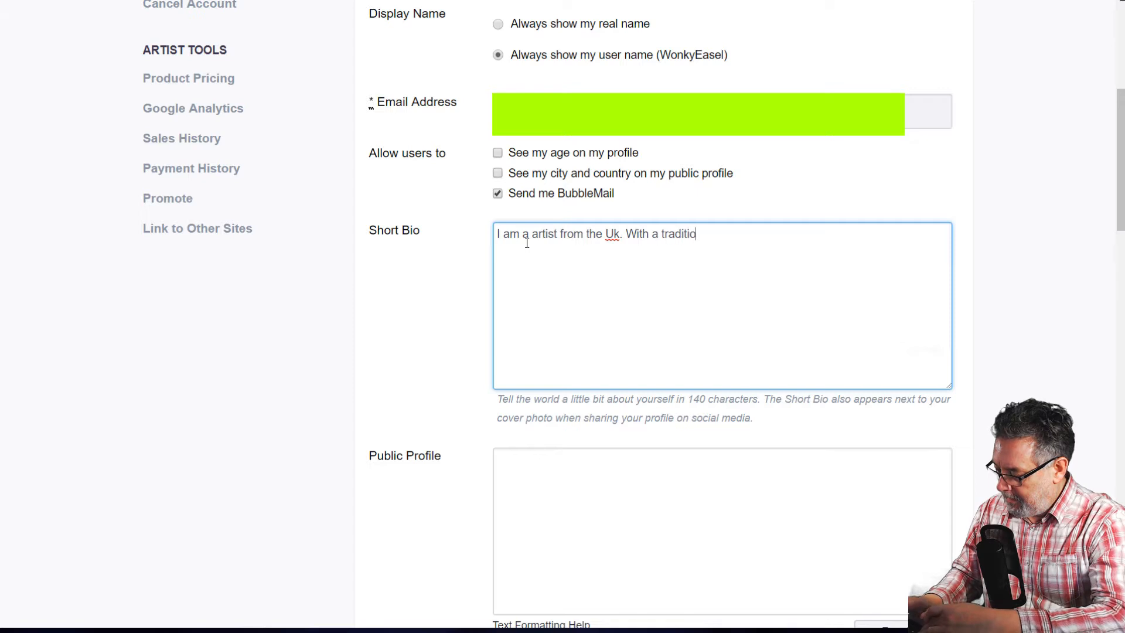
type("onal ")
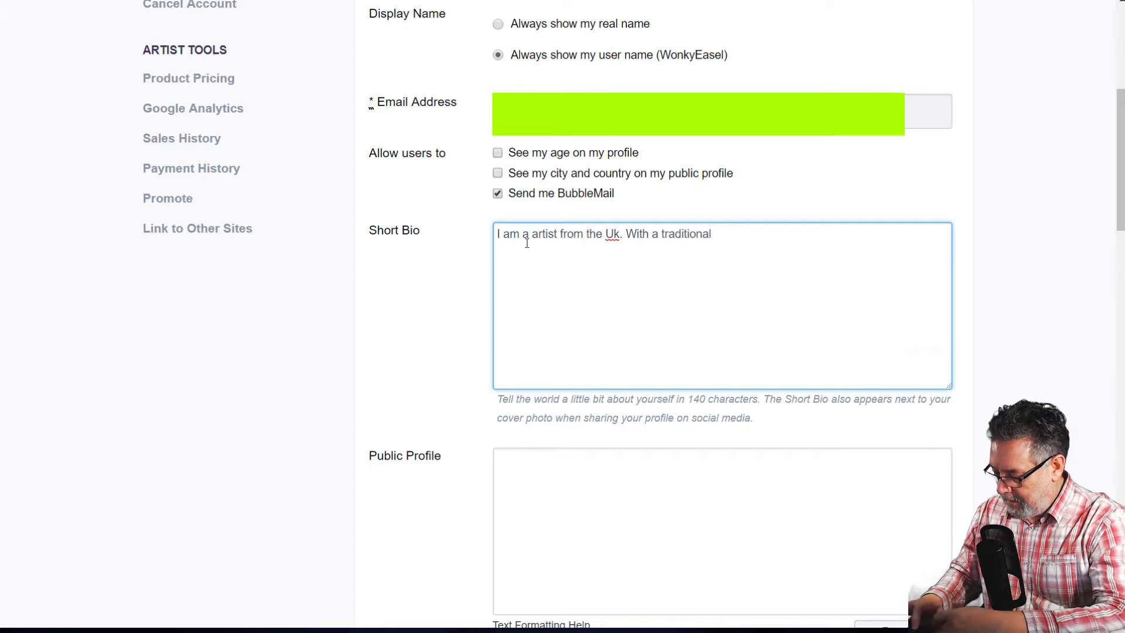
type("backg")
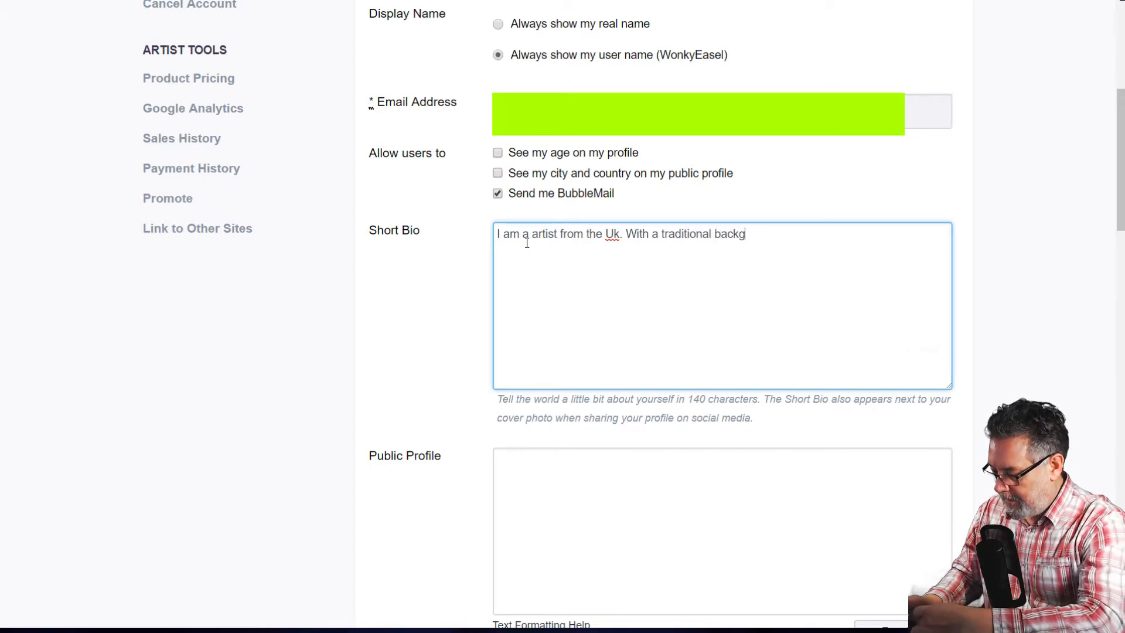
type("round")
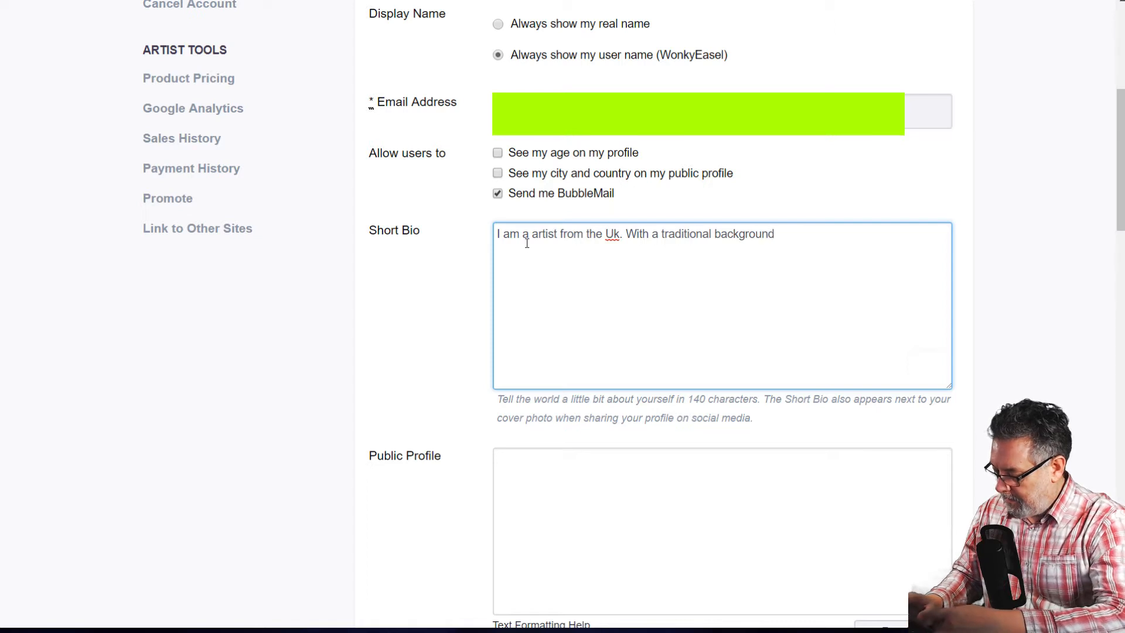
type(". In")
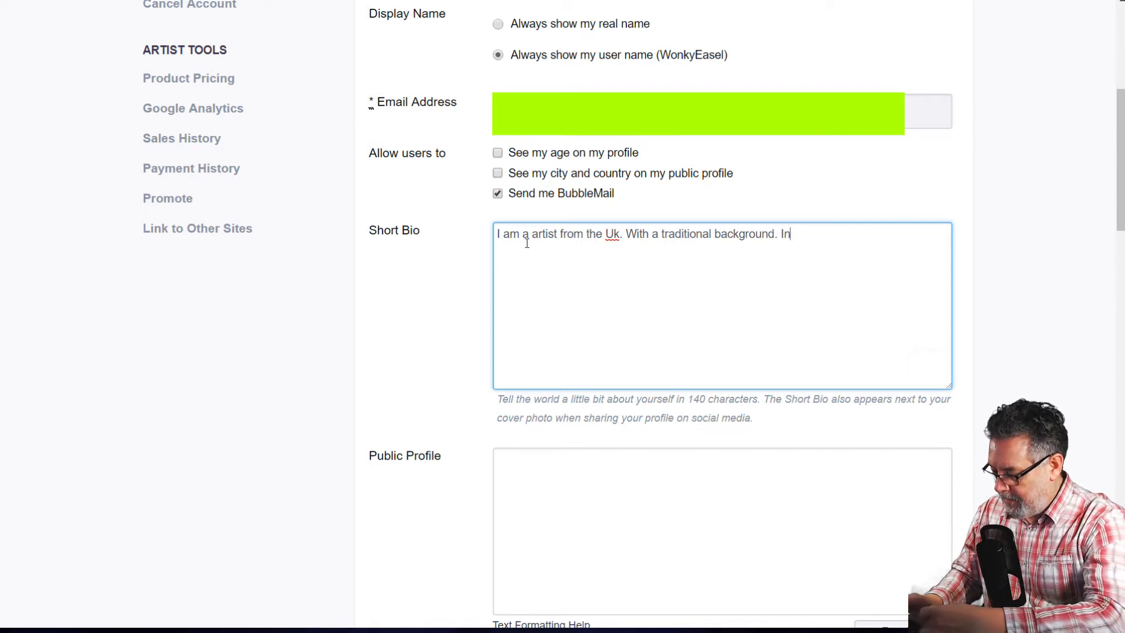
type("fluenc")
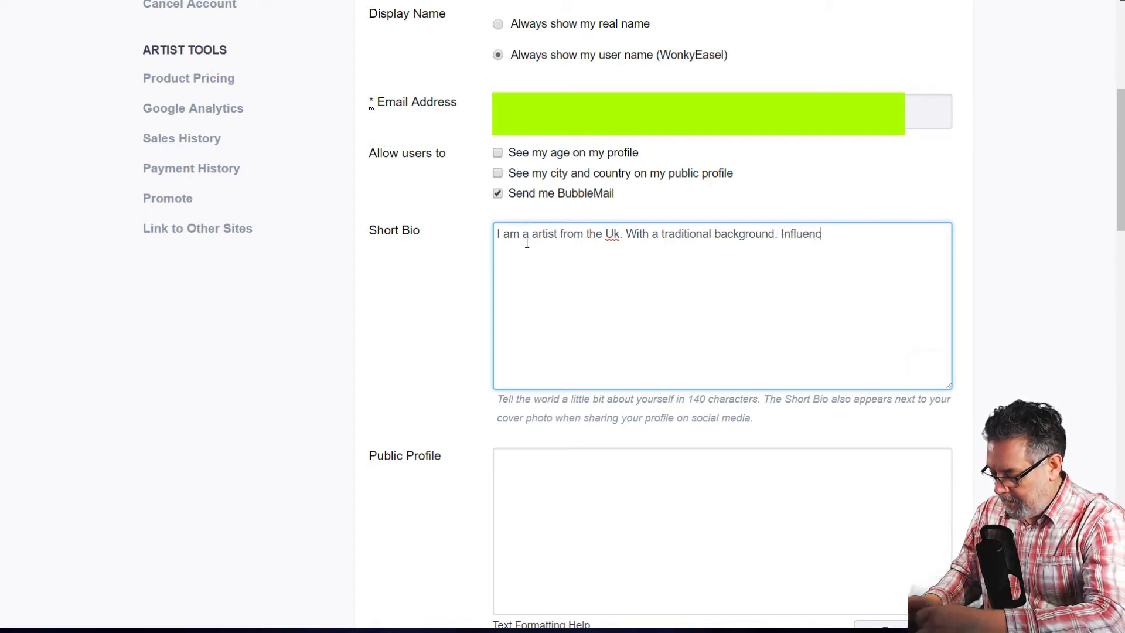
type("ed by th")
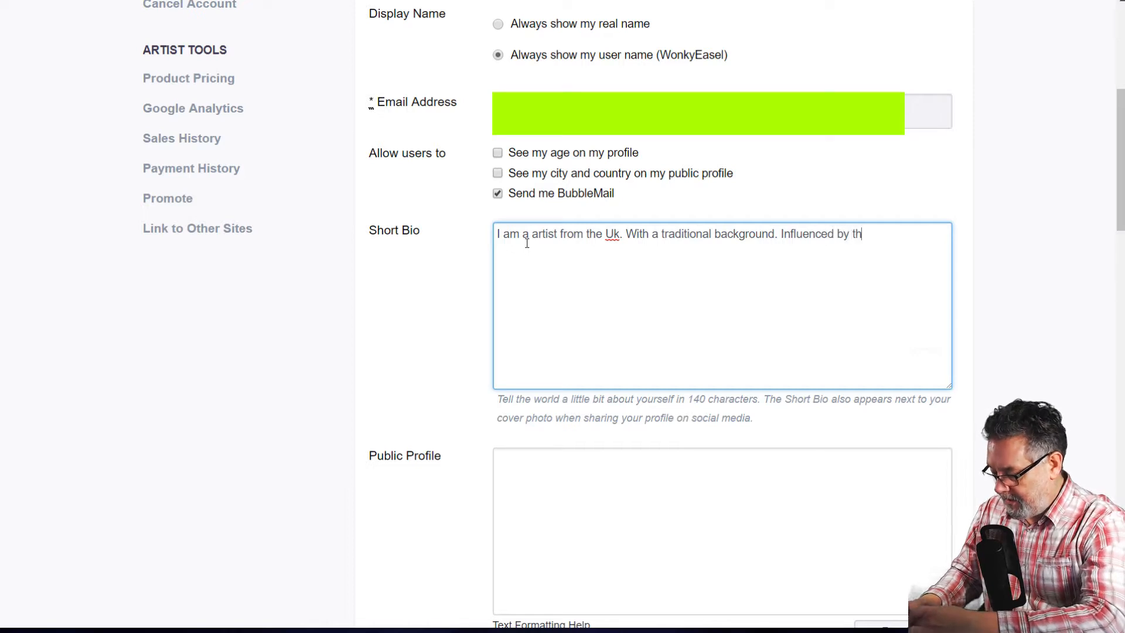
type("e Imp")
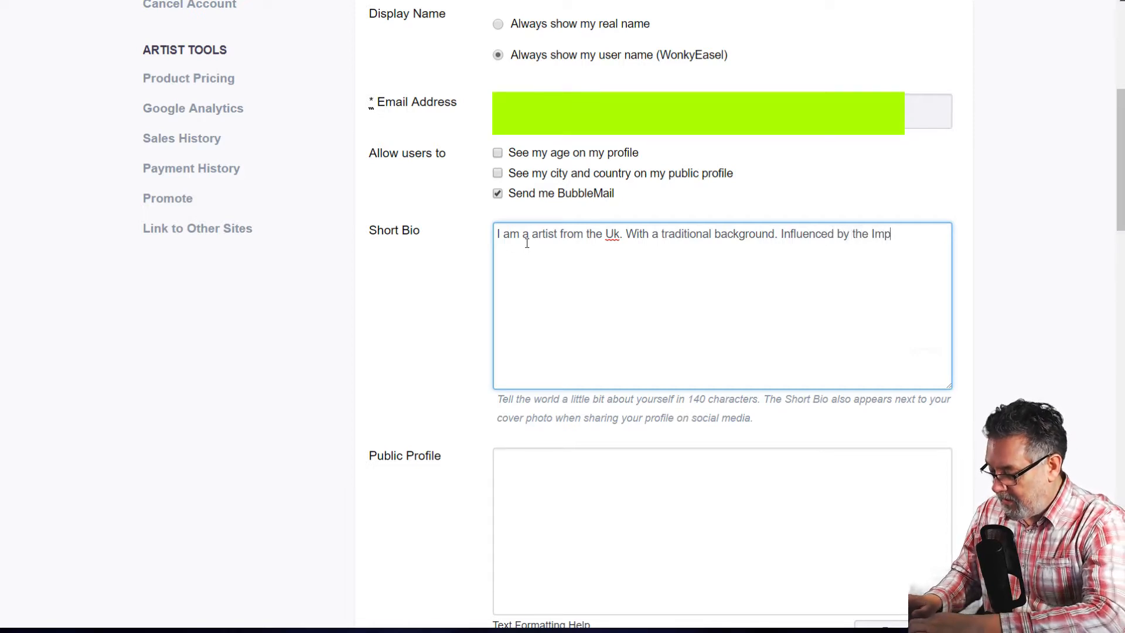
type("ression")
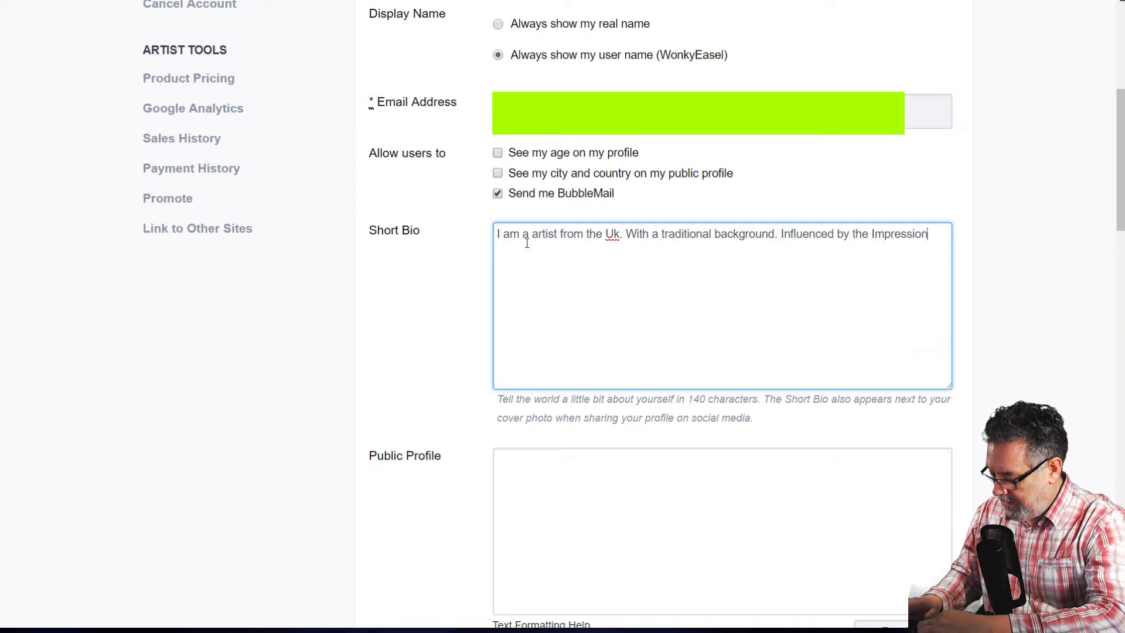
type("ists")
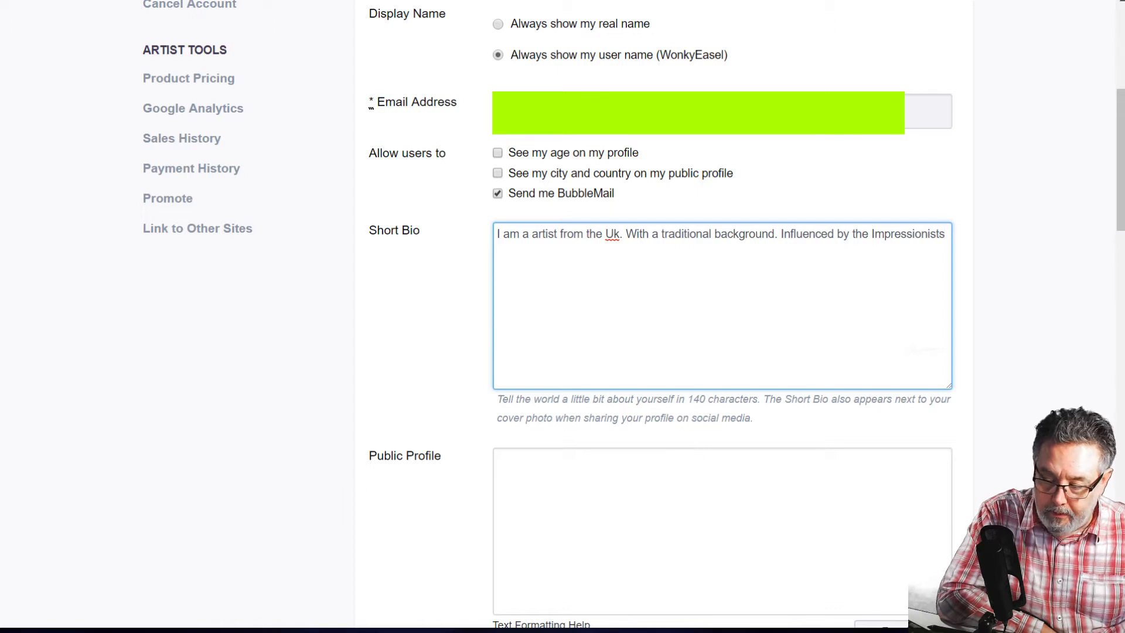
Correct the capitalisation of the country abbreviation in the short bio to "UK"
scroll(562, 316, "down", 2)
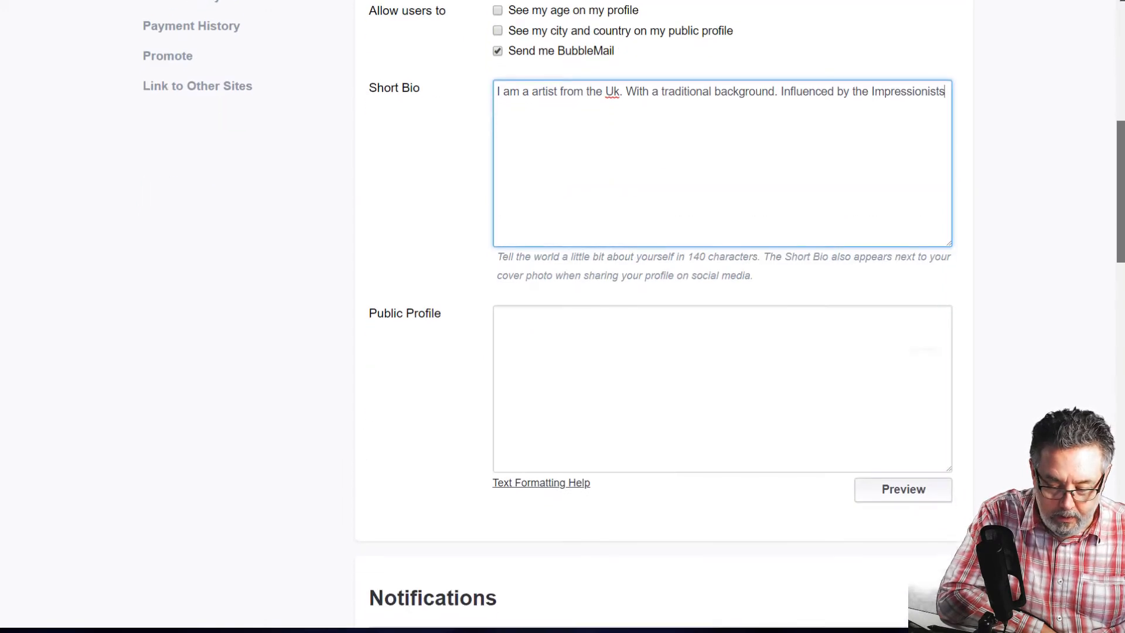
scroll(1118, 190, "up", 2)
scroll(1117, 189, "up", 1)
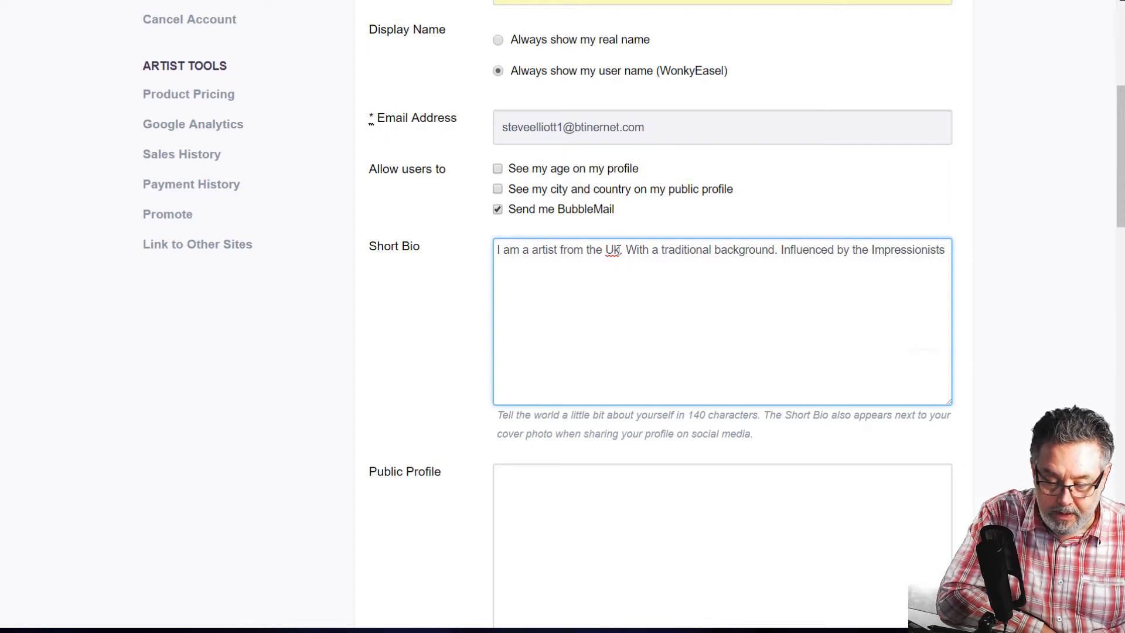
left_click_drag(612, 250, 620, 249)
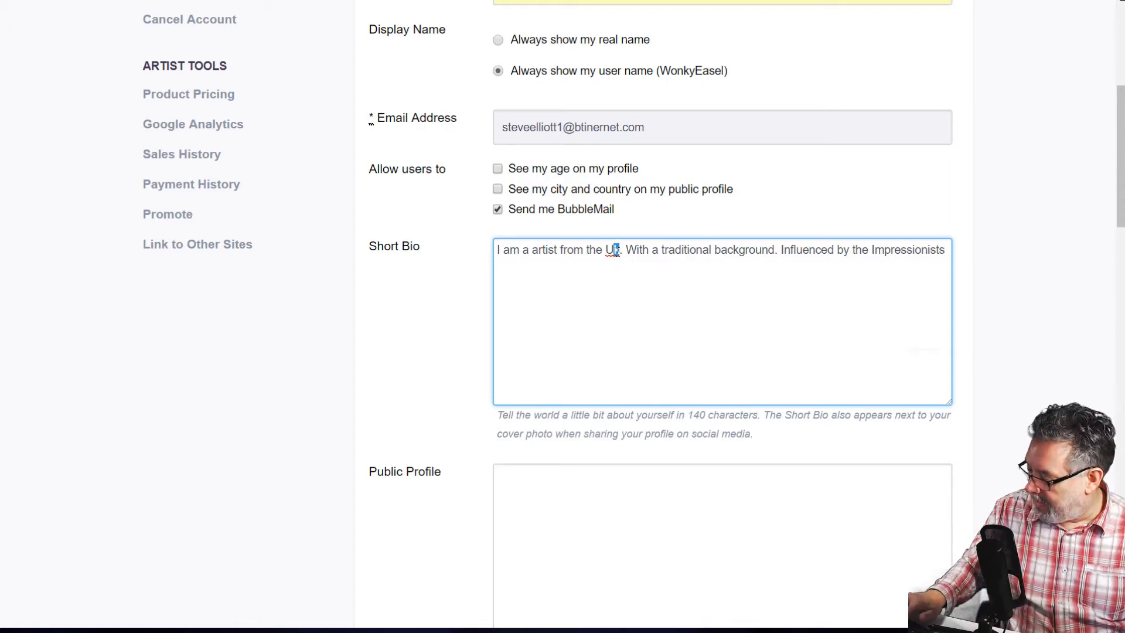
type("K")
Copy the entire short bio text into the Public Profile field
left_click_drag(496, 250, 1035, 251)
key("ctrl+c")
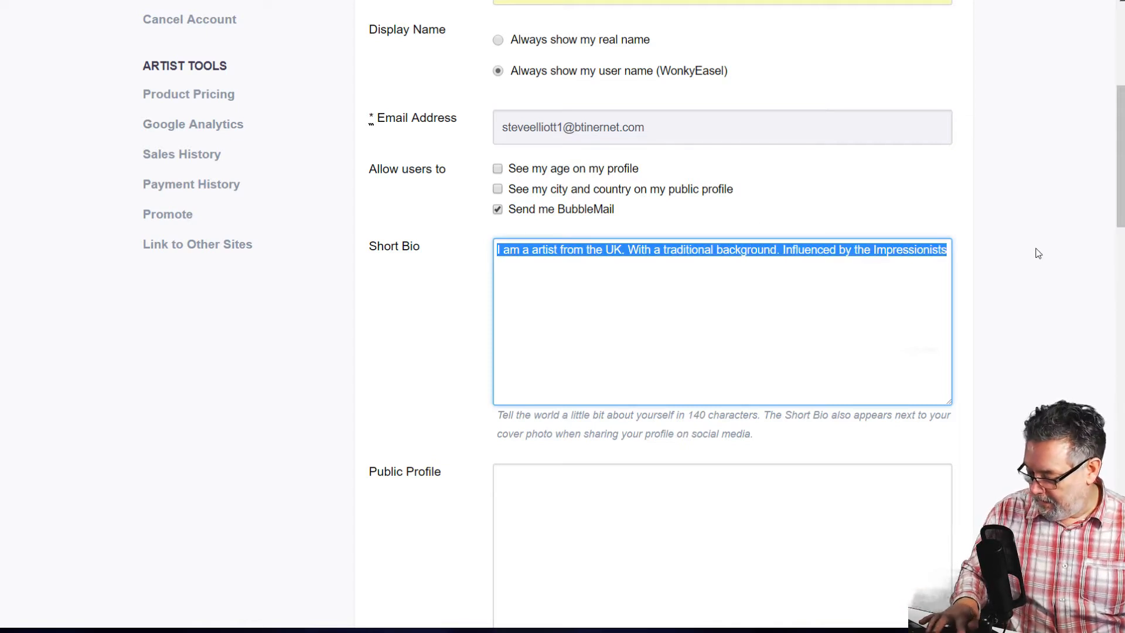
left_click(501, 501)
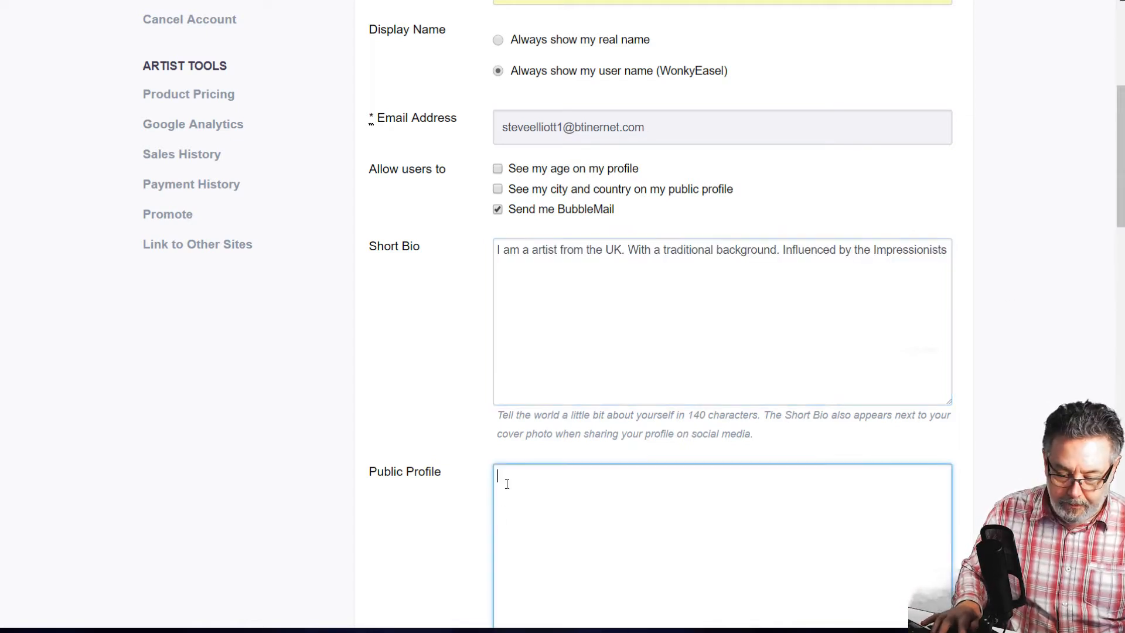
key("ctrl+v")
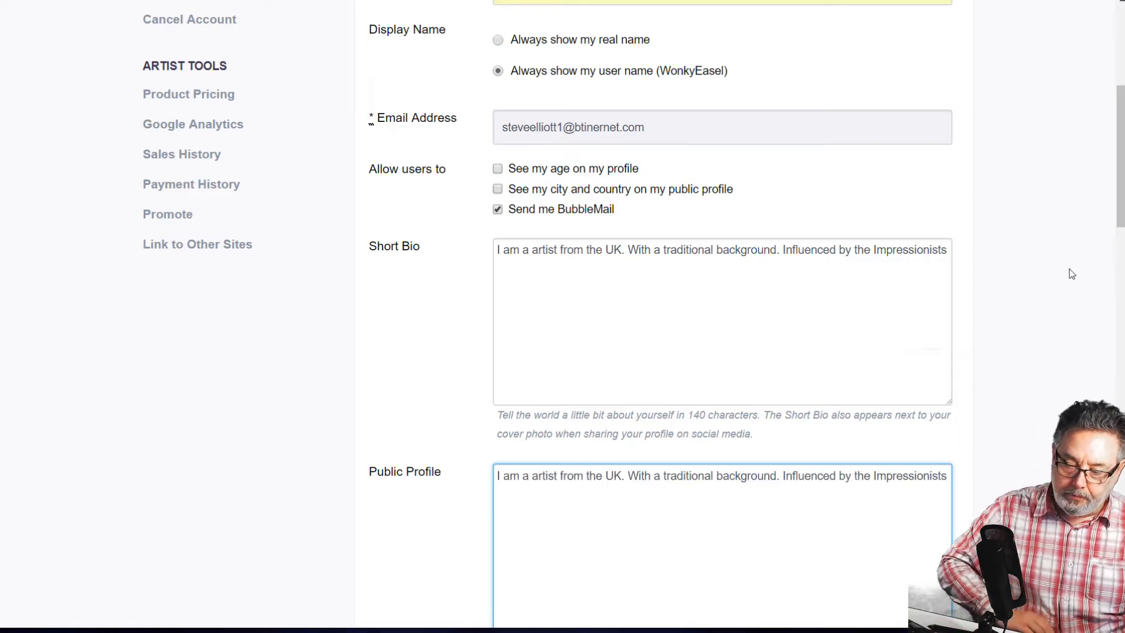
Subscribe to e-mails for the artists and designers newsletter, offers, discounts, coupons and news, and BubbleMail messages
left_click_drag(1122, 167, 1119, 291)
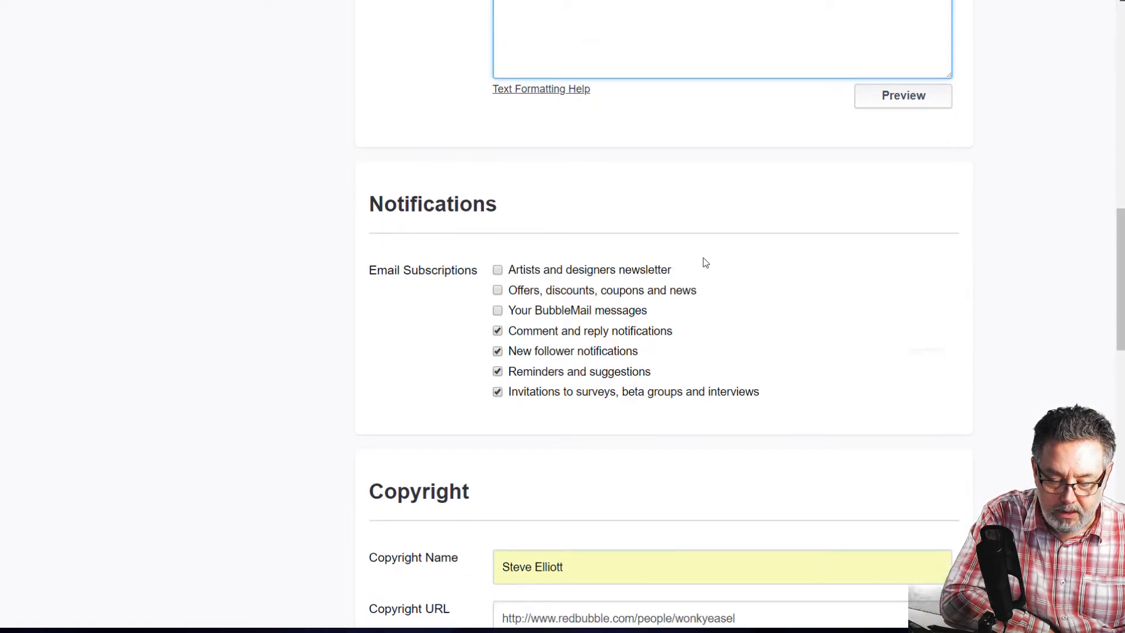
left_click(498, 274)
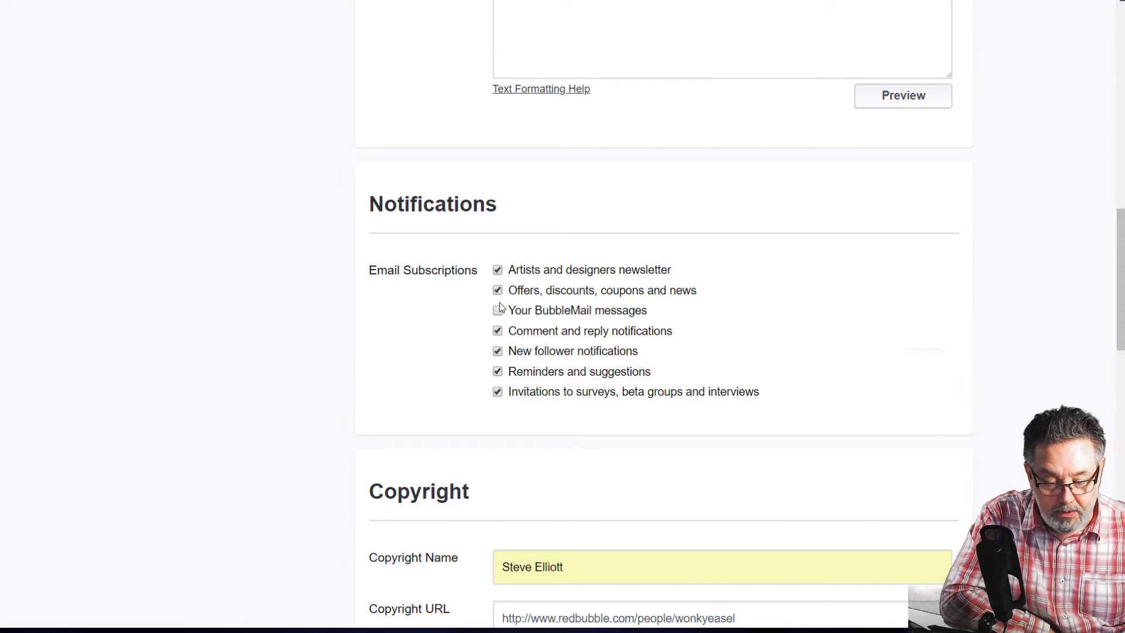
left_click(498, 310)
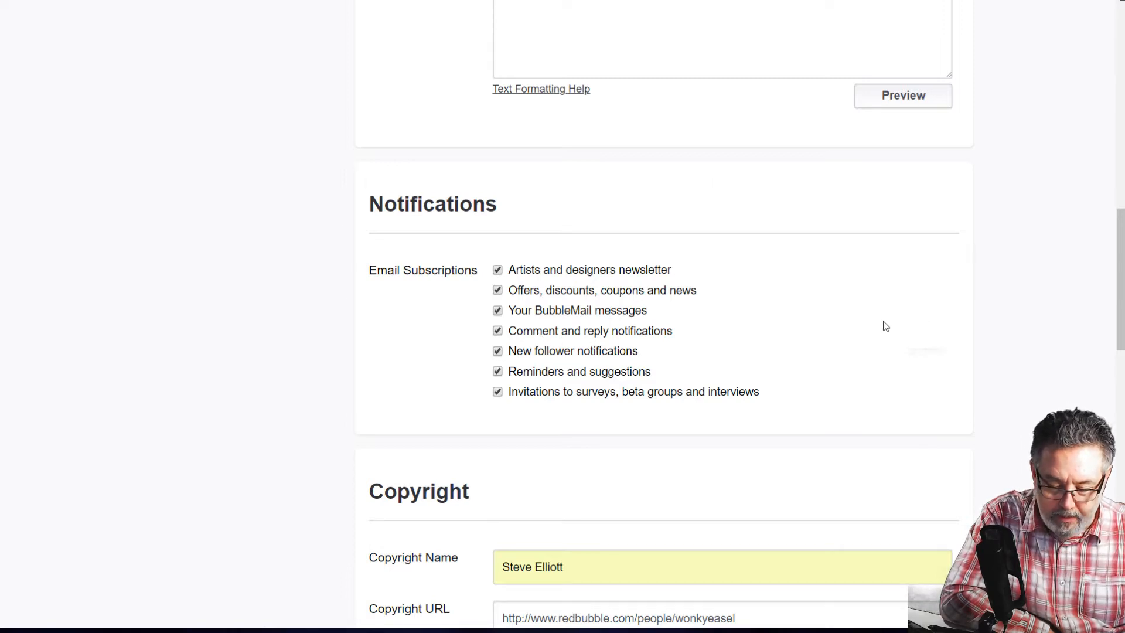
Enable download protection in the image settings to discourage people from right-clicking or saving the images
scroll(1121, 267, "down", 2)
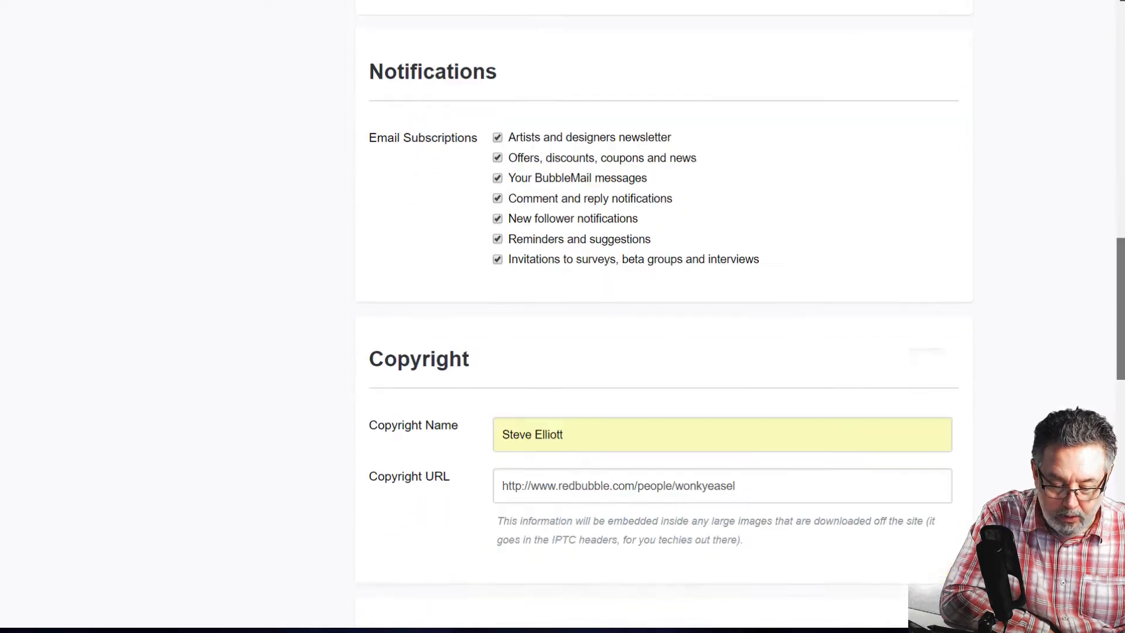
scroll(1121, 293, "down", 2)
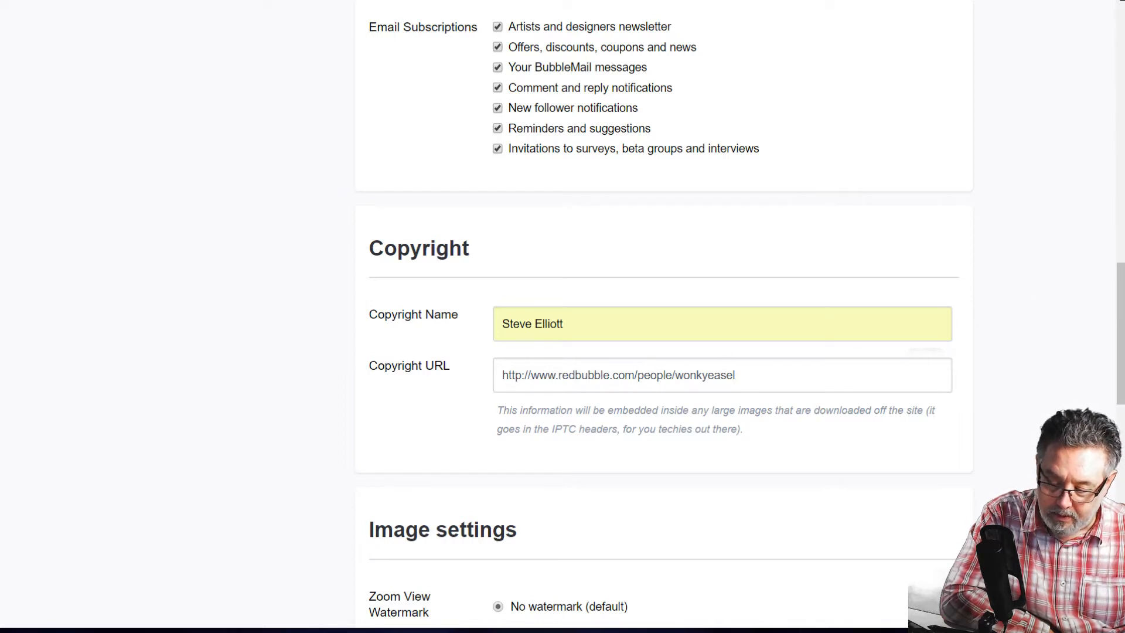
left_click_drag(1122, 285, 1121, 367)
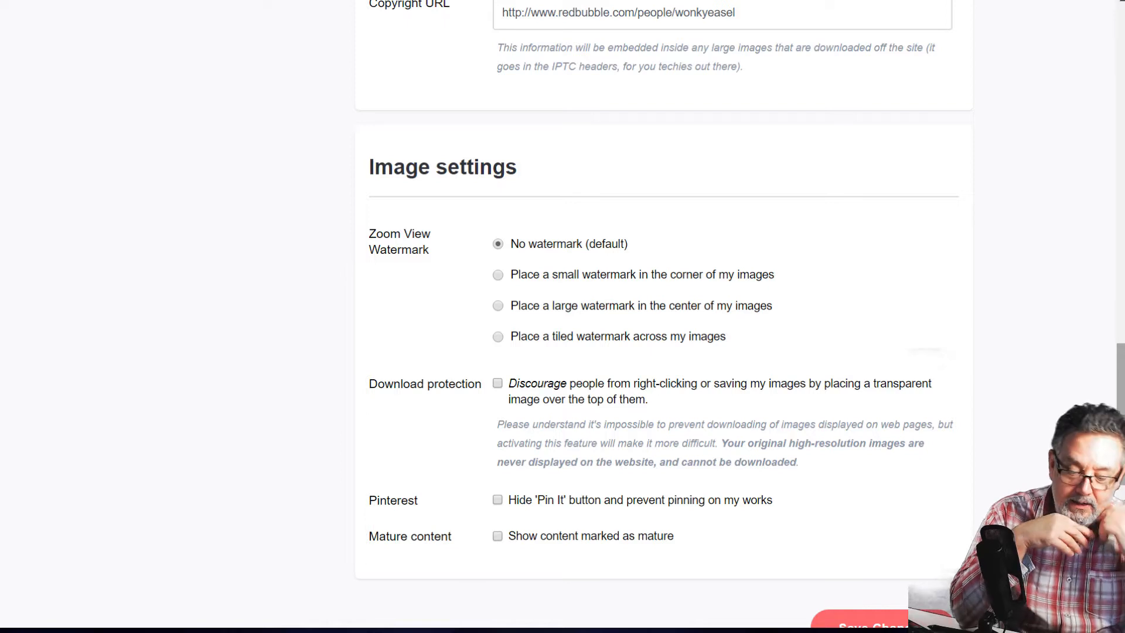
left_click(497, 383)
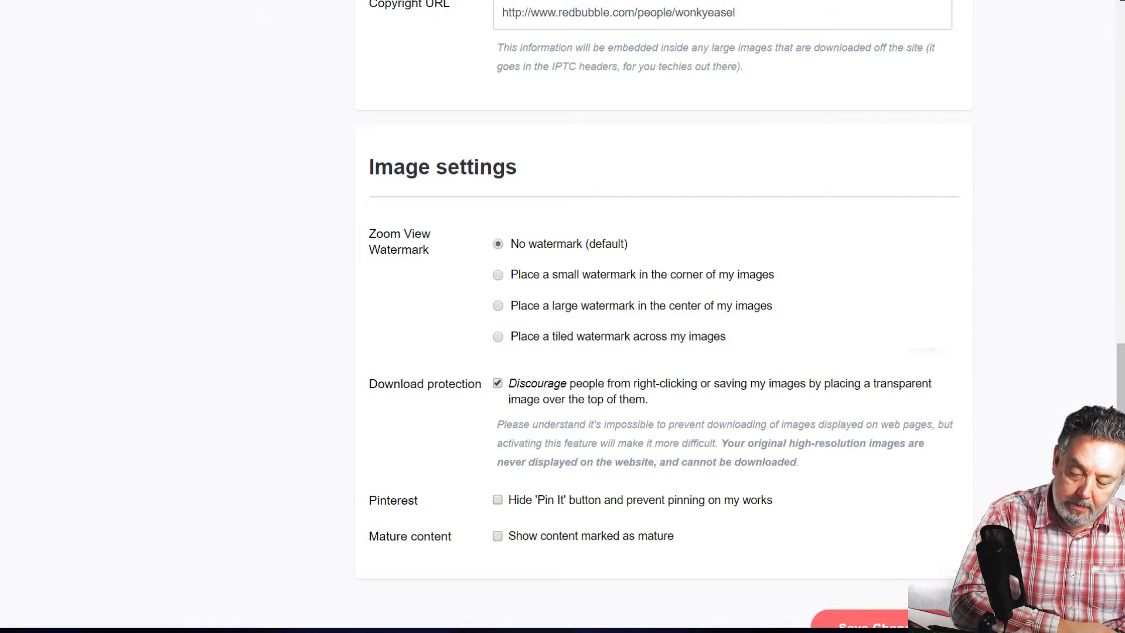
left_click_drag(1120, 375, 1117, 400)
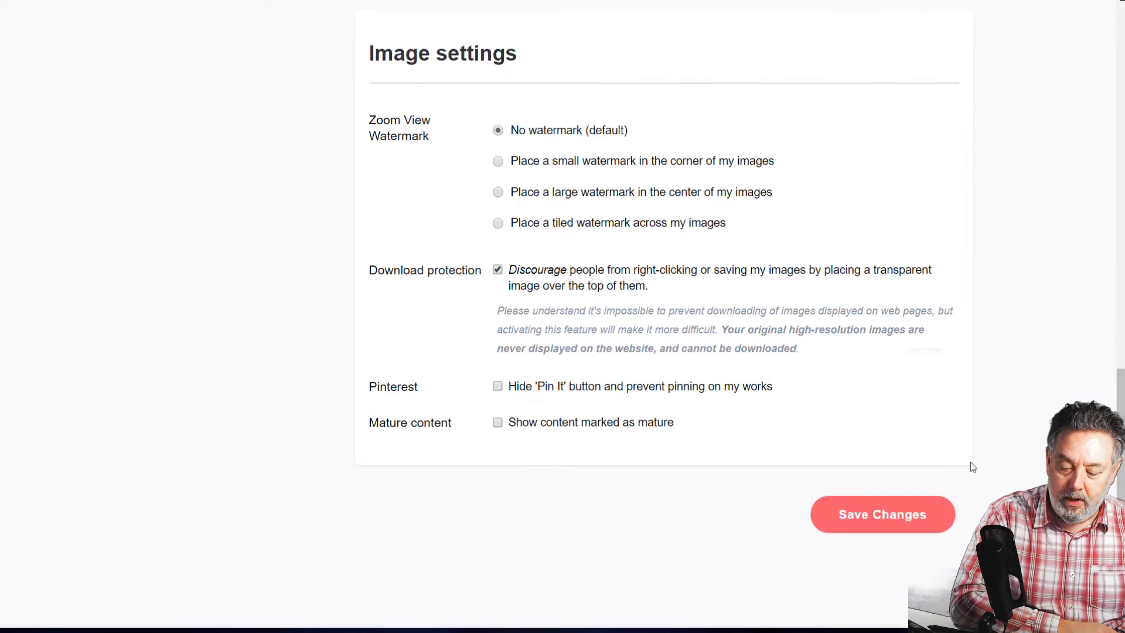
Save the profile settings and upload the Wonky Easel banner as the profile page's cover image
left_click(882, 515)
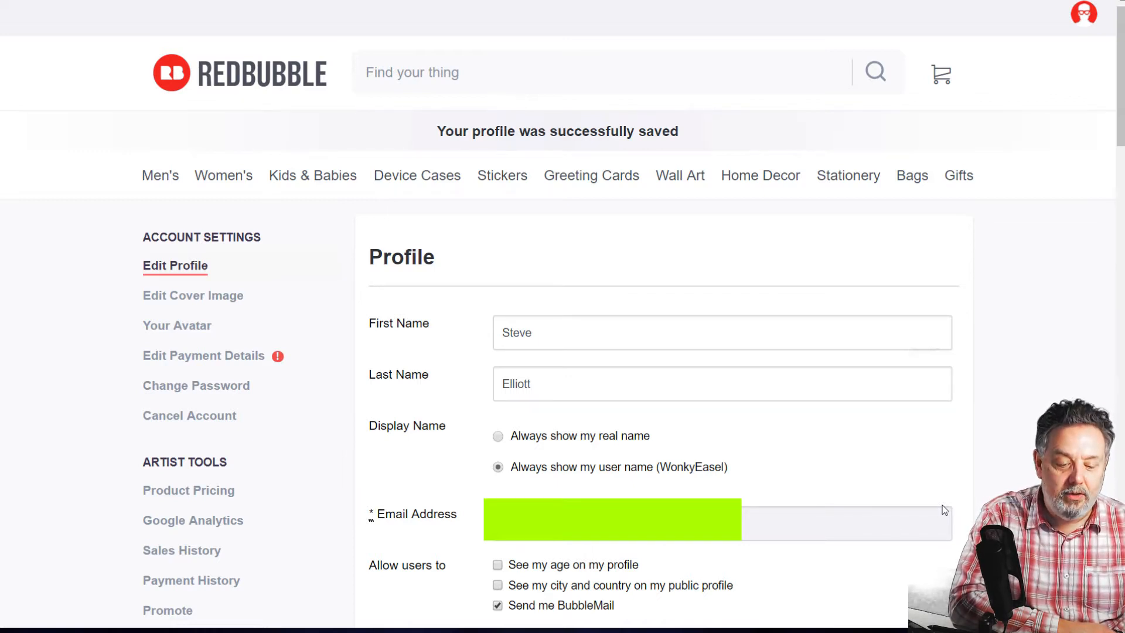
left_click(182, 298)
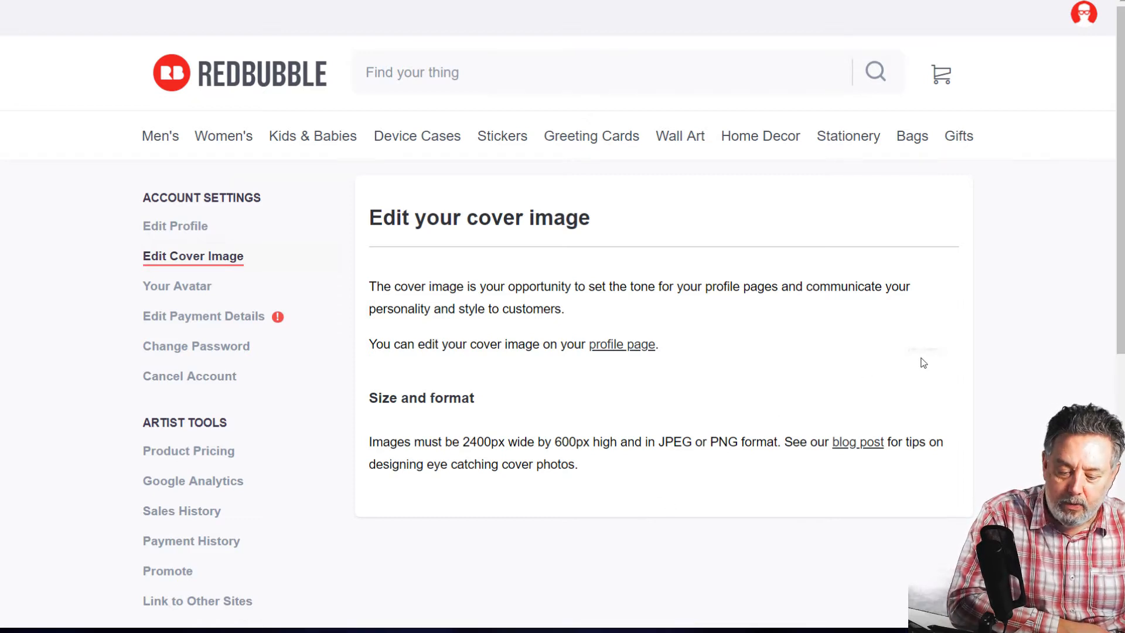
mouse_move(1121, 179)
left_mouse_down()
mouse_move(1122, 354)
mouse_move(1122, 179)
left_mouse_up()
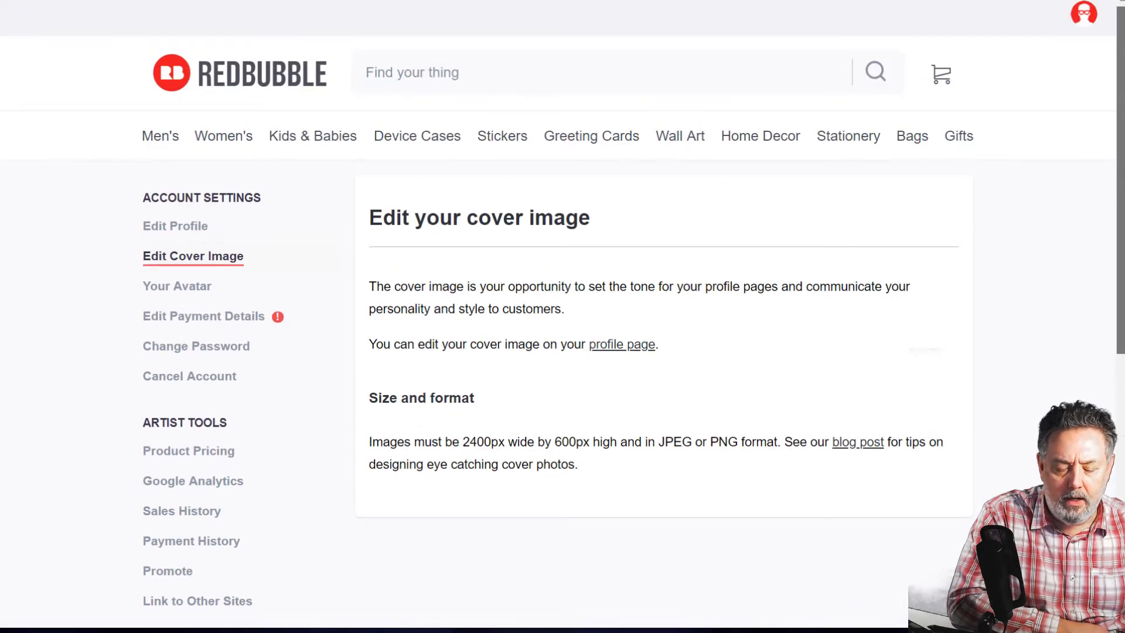
left_click(617, 351)
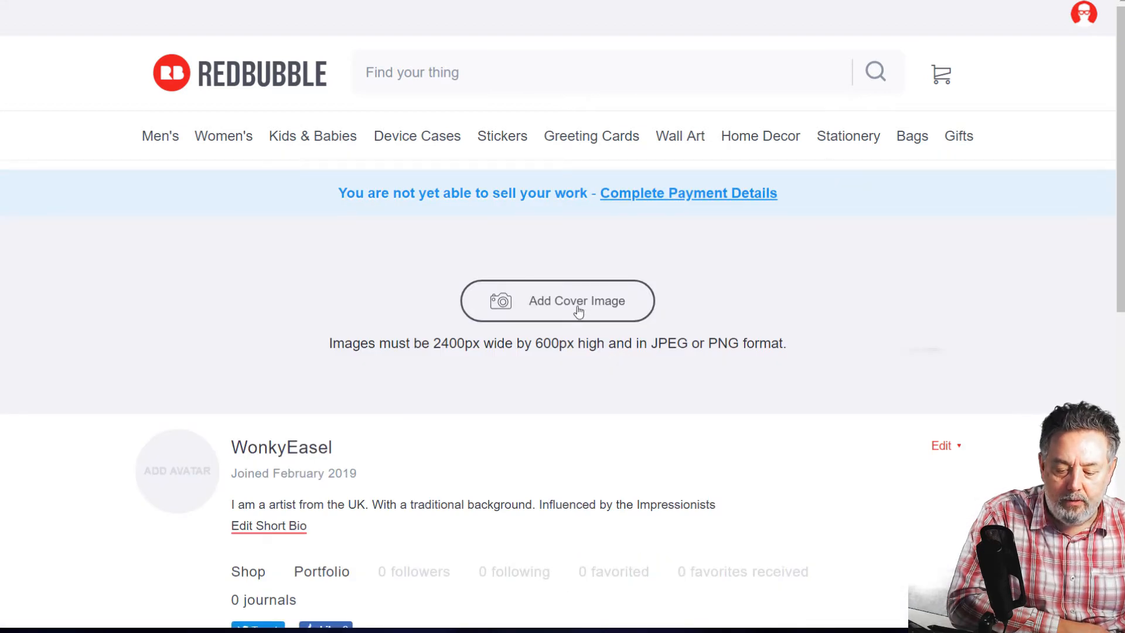
mouse_move(802, 147)
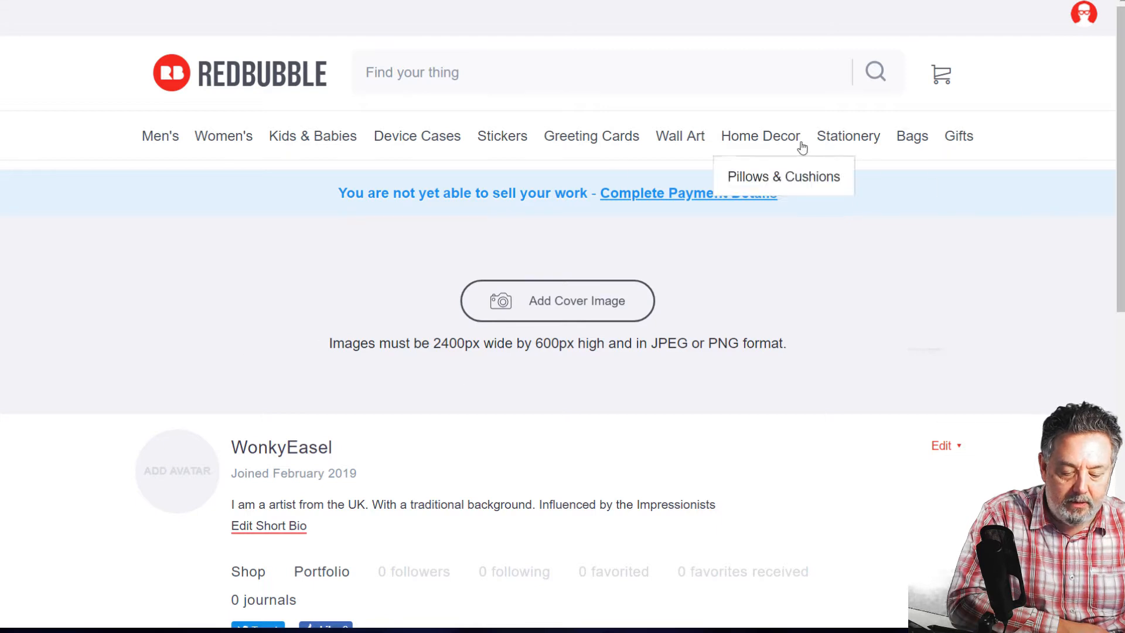
left_click(547, 300)
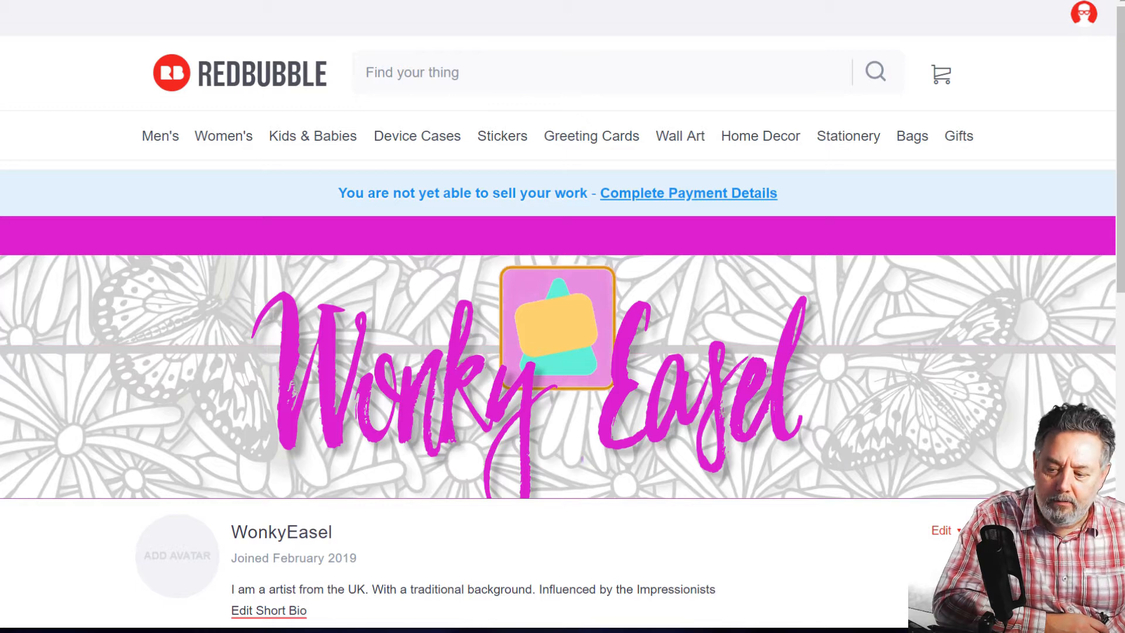
Upload Blackberries.png as the new profile avatar
scroll(167, 408, "down", 4)
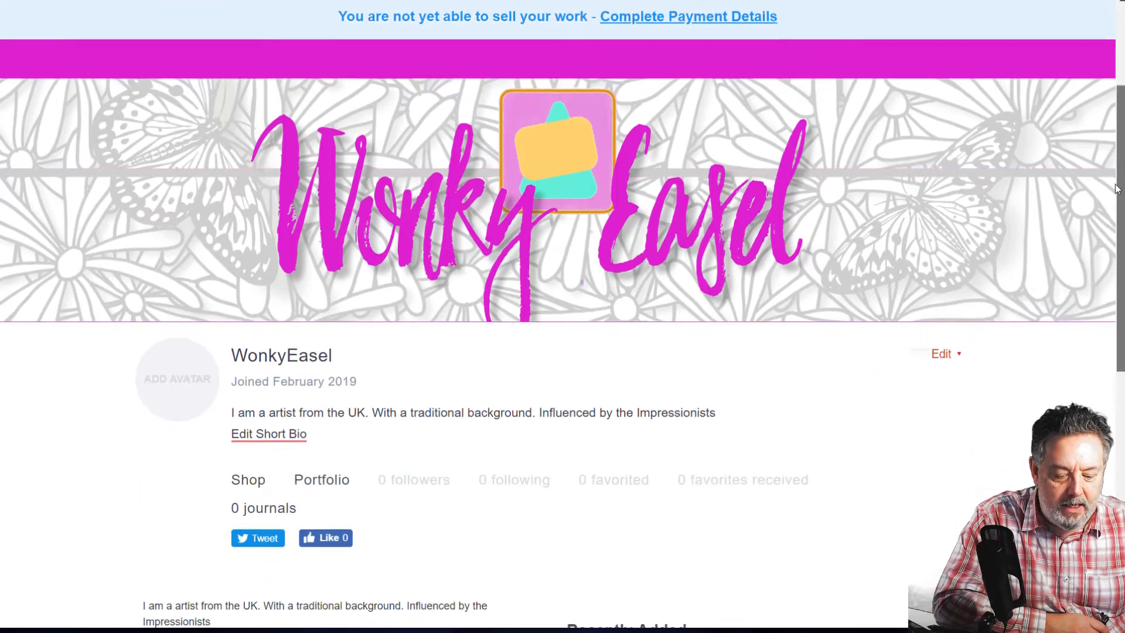
left_click(172, 355)
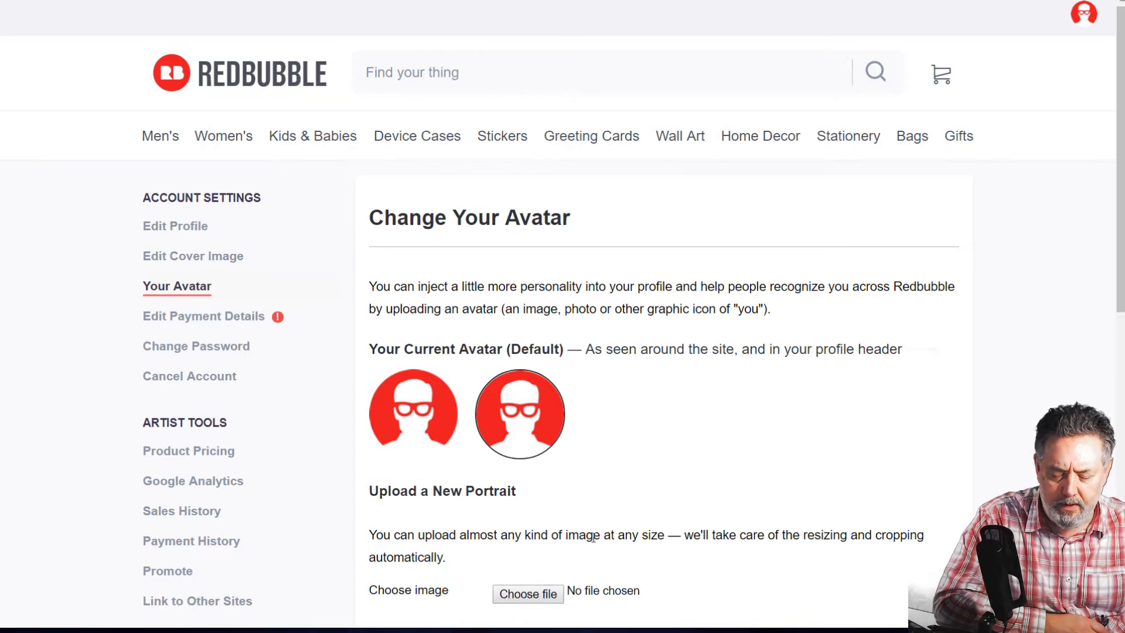
left_click_drag(1117, 292, 1116, 314)
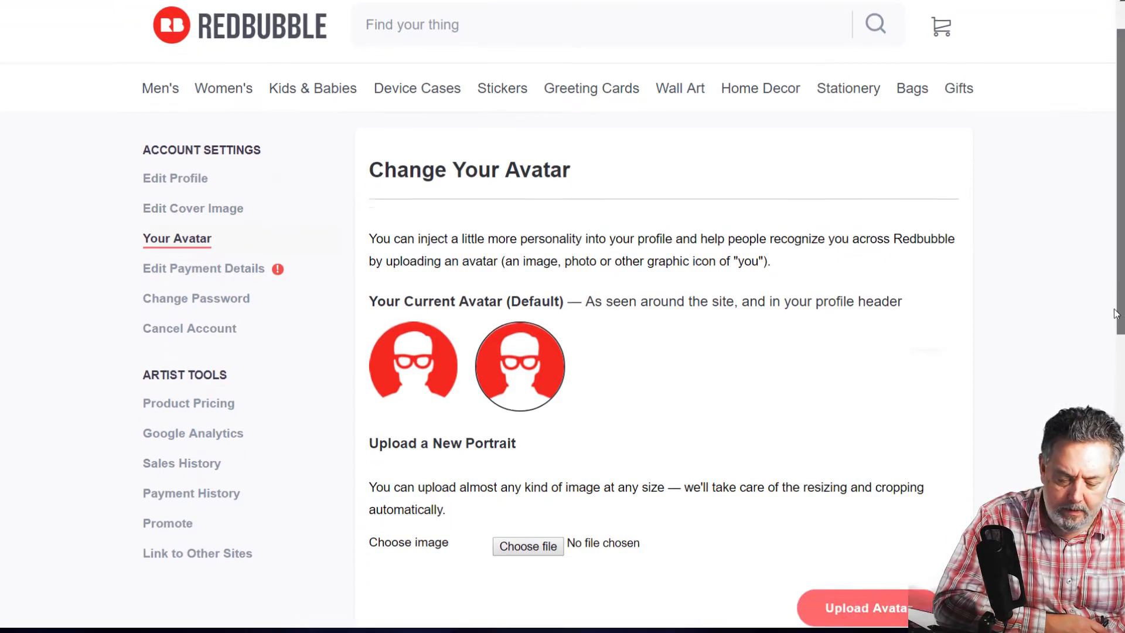
scroll(1096, 321, "down", 2)
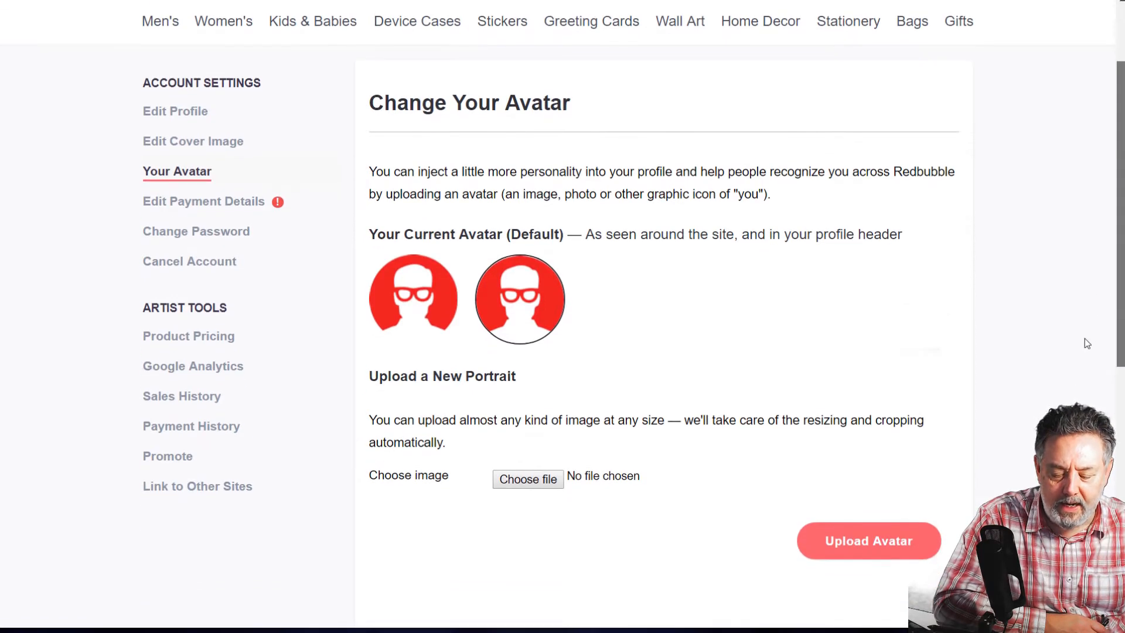
scroll(1080, 347, "down", 1)
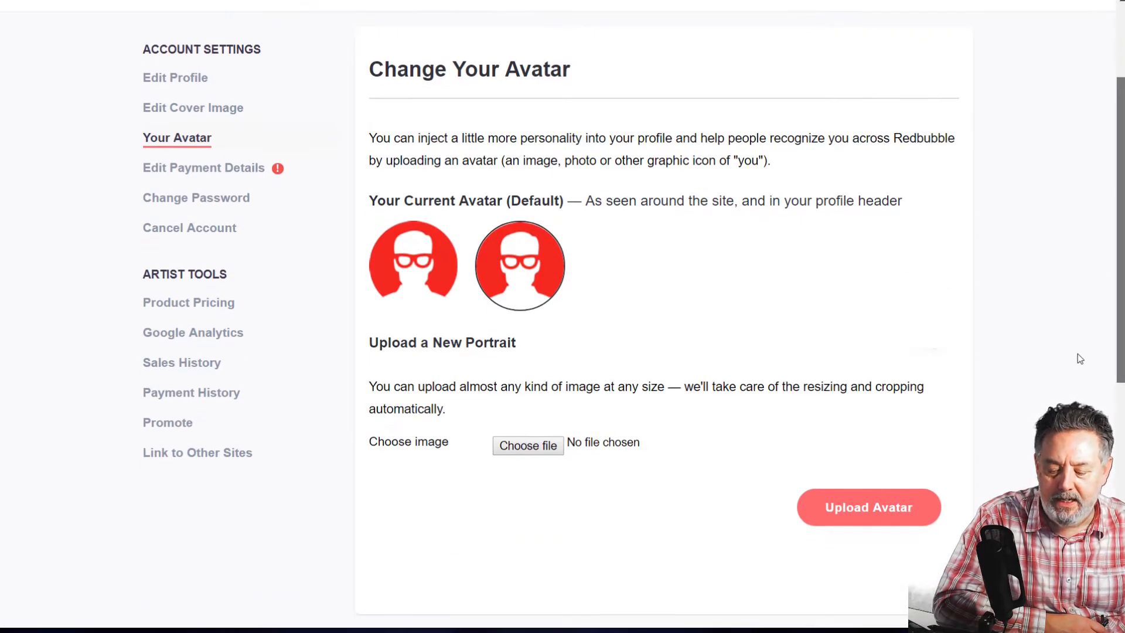
scroll(1078, 354, "down", 1)
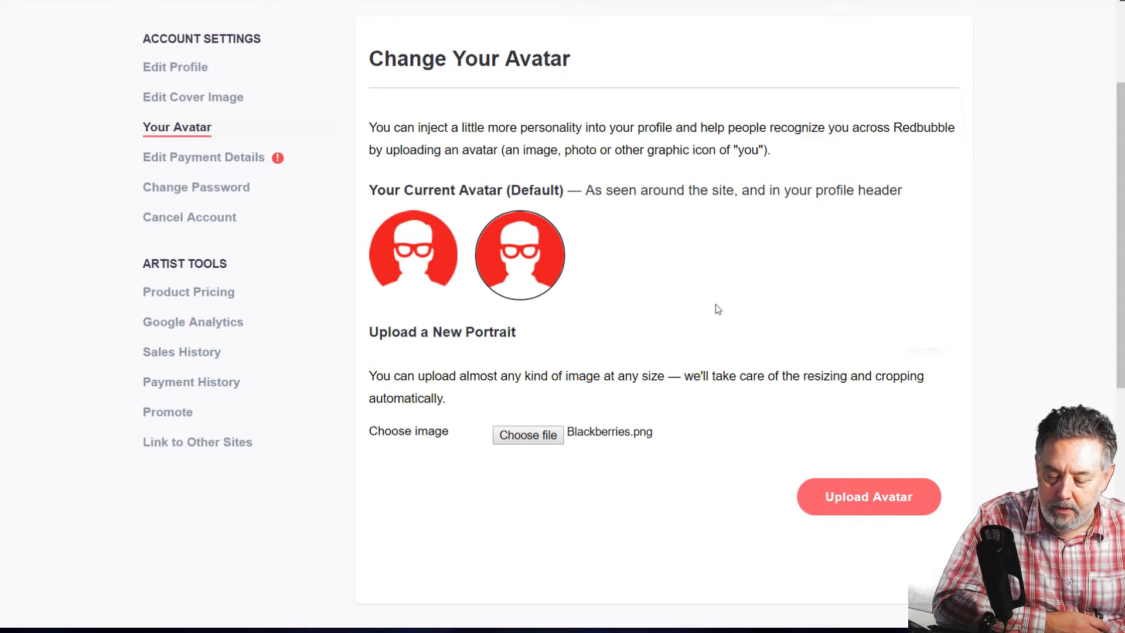
mouse_move(1120, 191)
left_mouse_down()
mouse_move(1121, 247)
mouse_move(1095, 103)
mouse_move(1120, 194)
left_mouse_up()
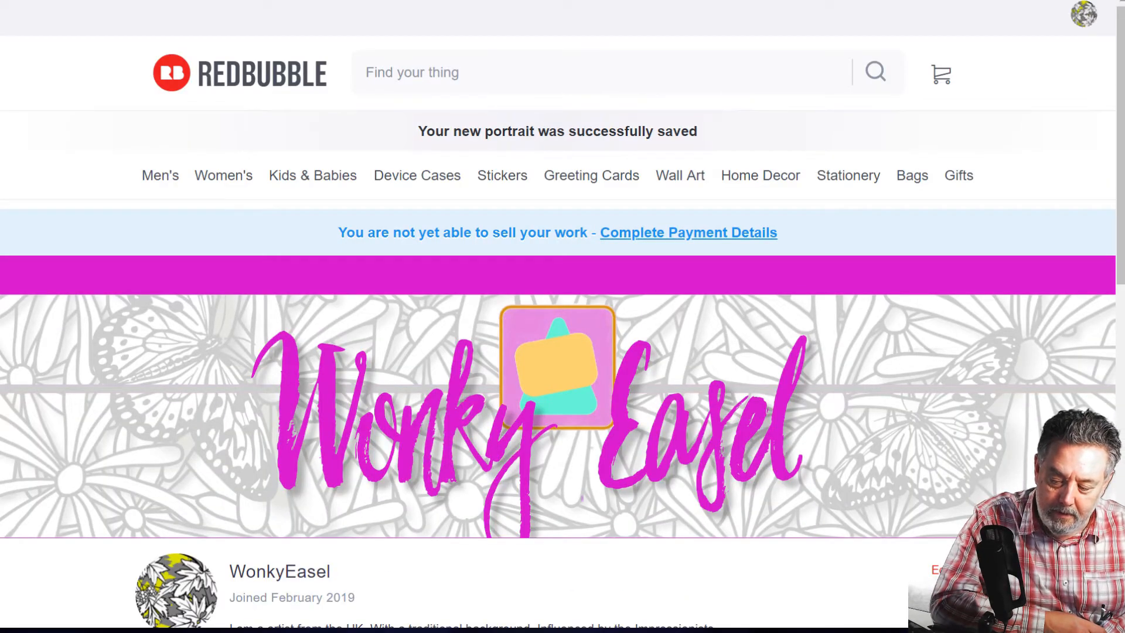
Examine the profile page, including its cover, avatar, short bio, edit options and recently added works
scroll(1122, 170, "down", 1)
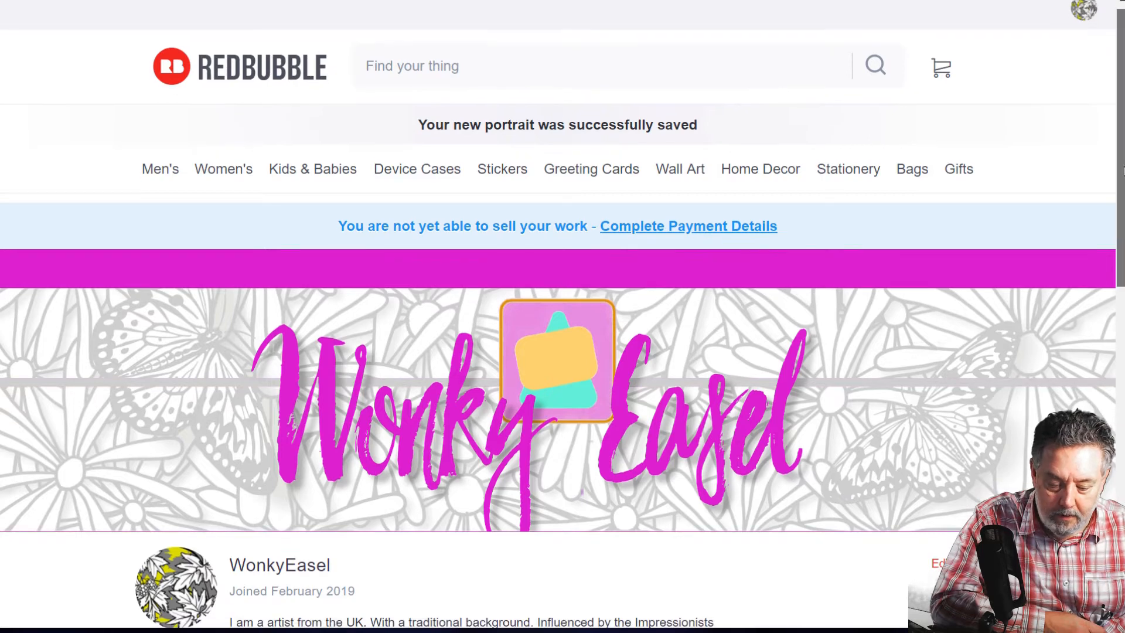
scroll(1122, 170, "down", 3)
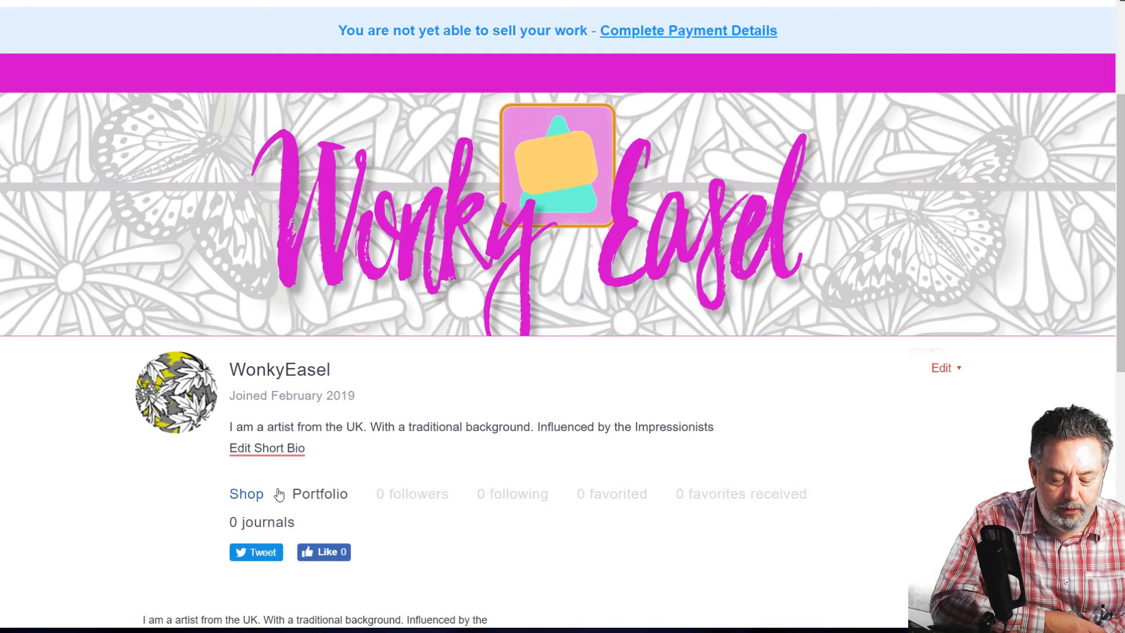
left_click(944, 368)
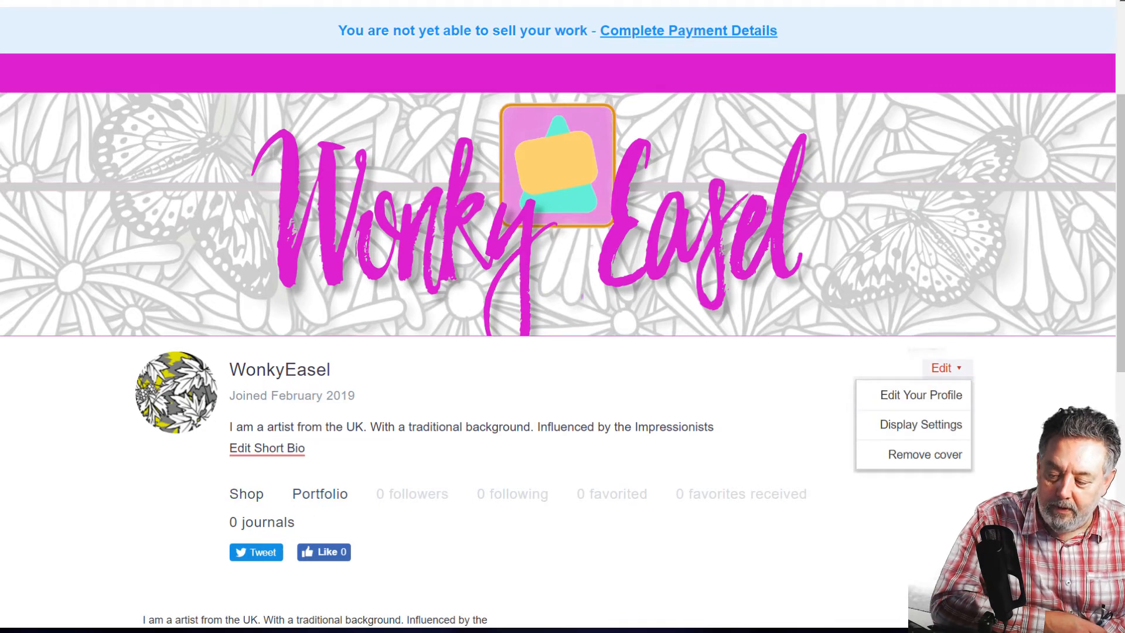
scroll(563, 316, "down", 5)
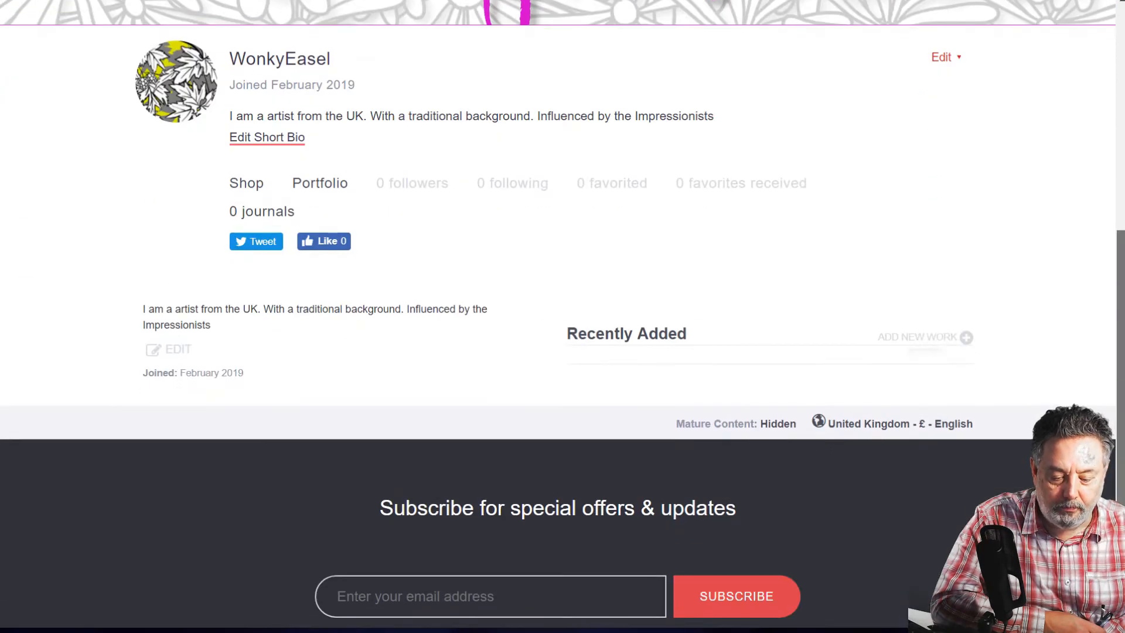
scroll(305, 561, "up", 5)
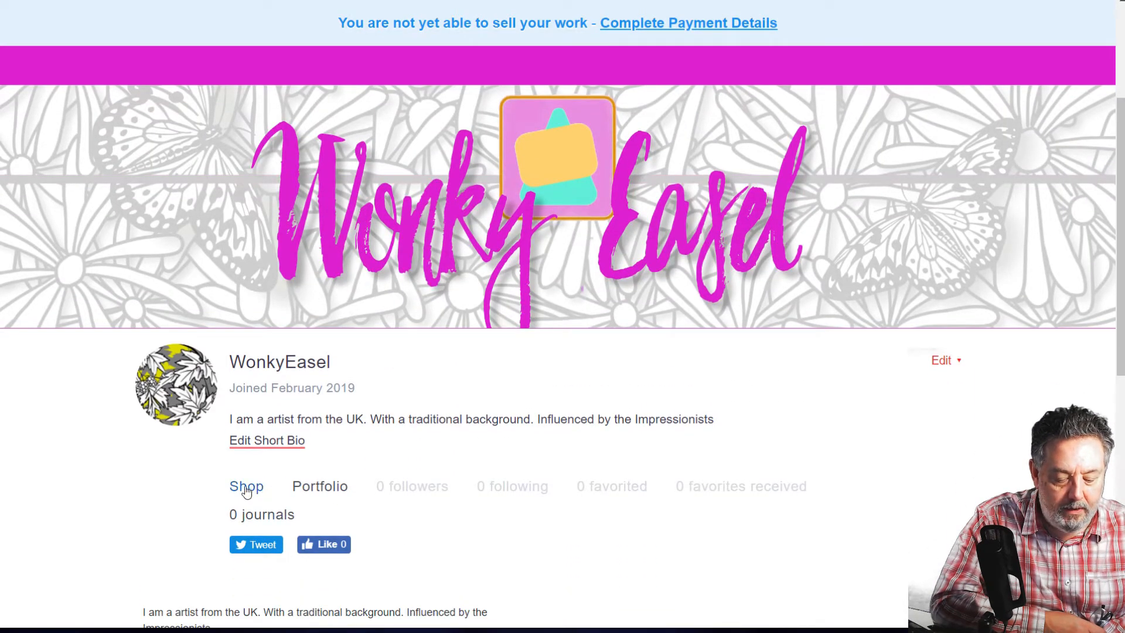
Open the portfolio and examine its header, collections, written works and works listing
left_click(319, 487)
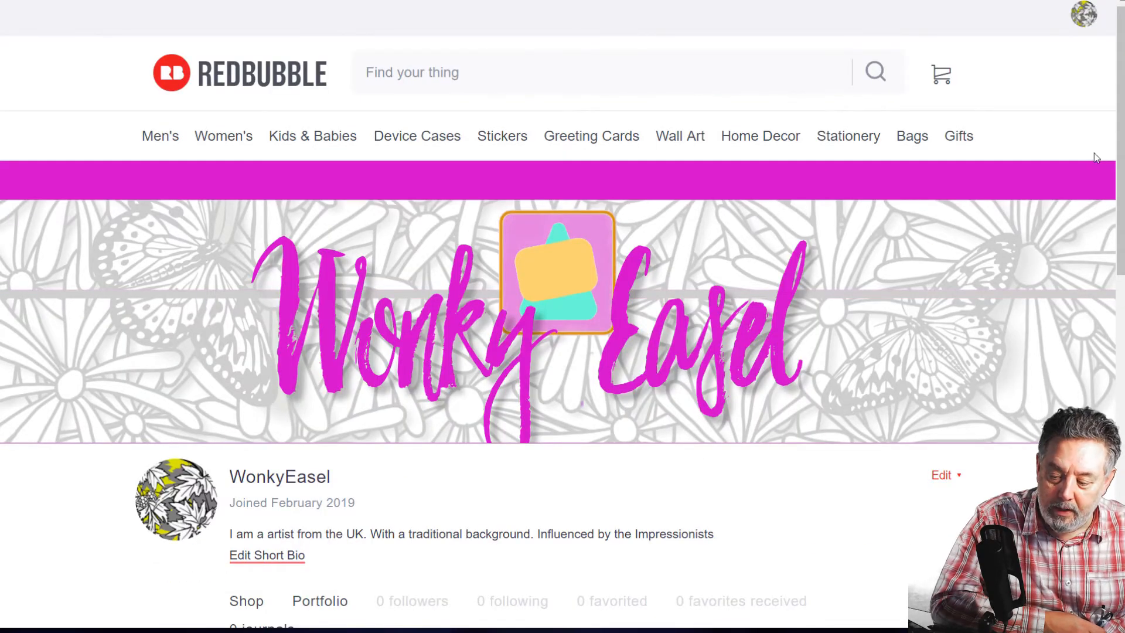
scroll(1123, 136, "down", 8)
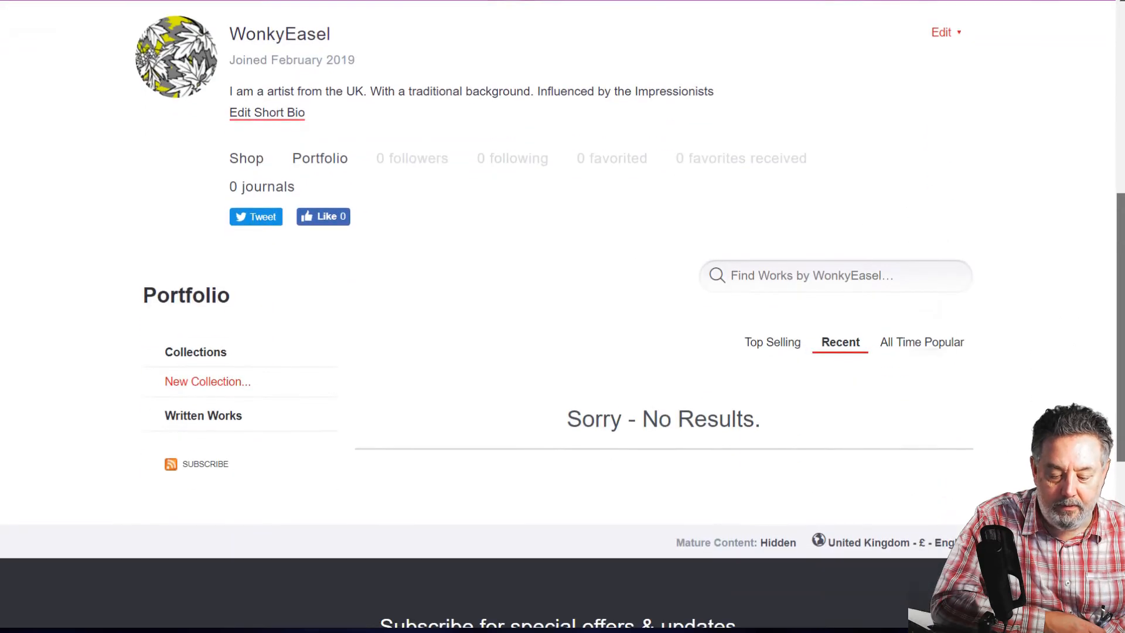
scroll(563, 315, "down", 2)
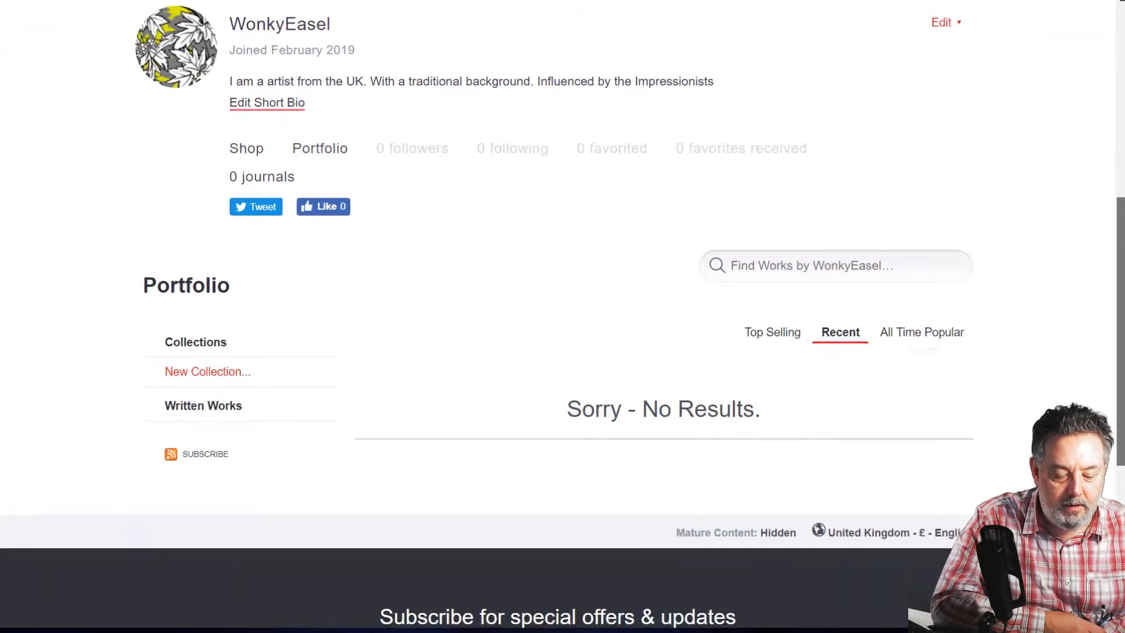
scroll(563, 315, "up", 7)
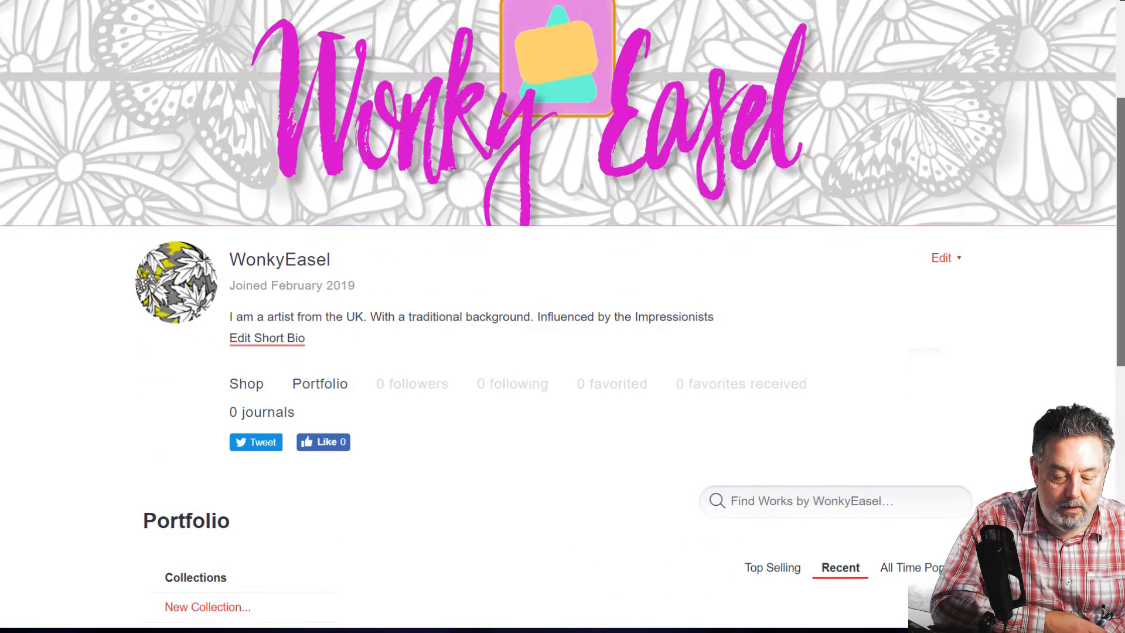
scroll(563, 315, "up", 2)
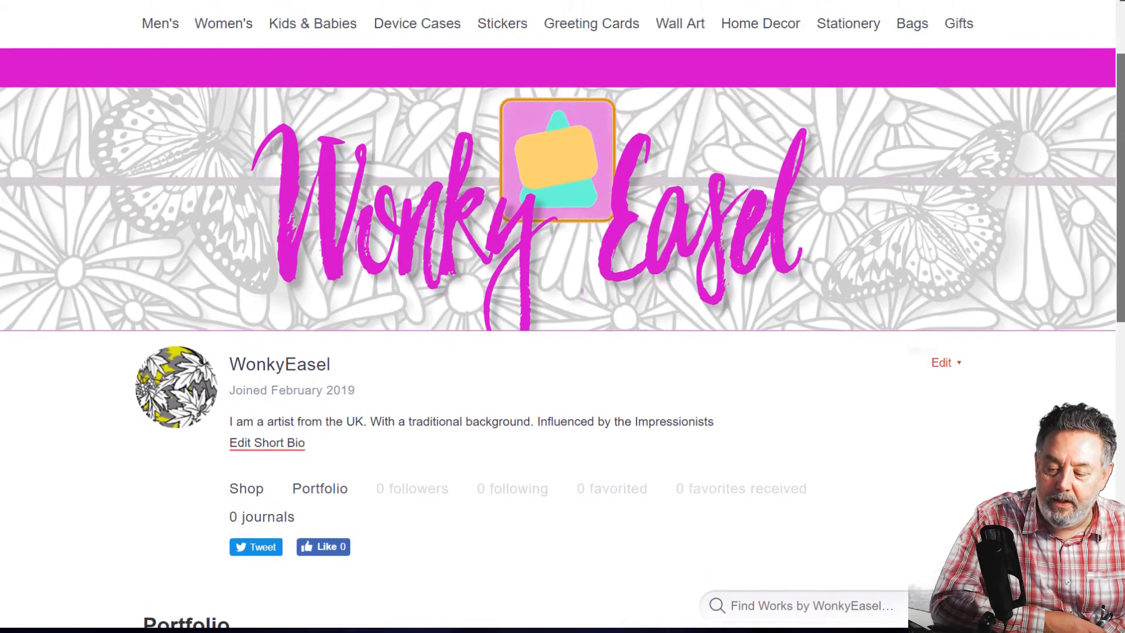
scroll(563, 314, "down", 2)
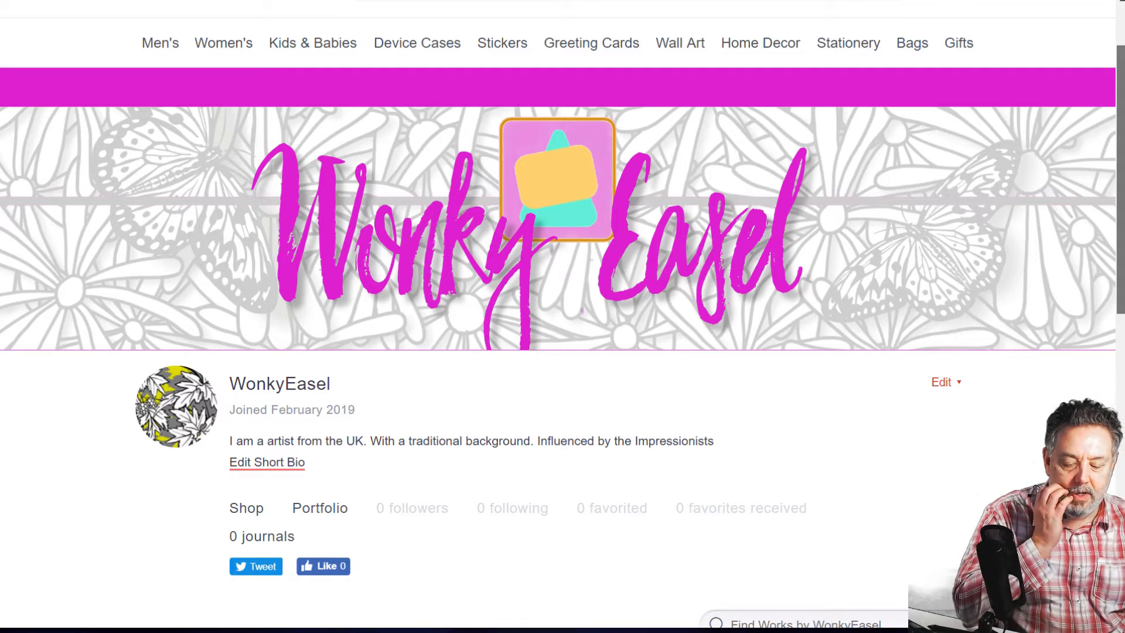
scroll(563, 314, "down", 3)
scroll(562, 315, "down", 1)
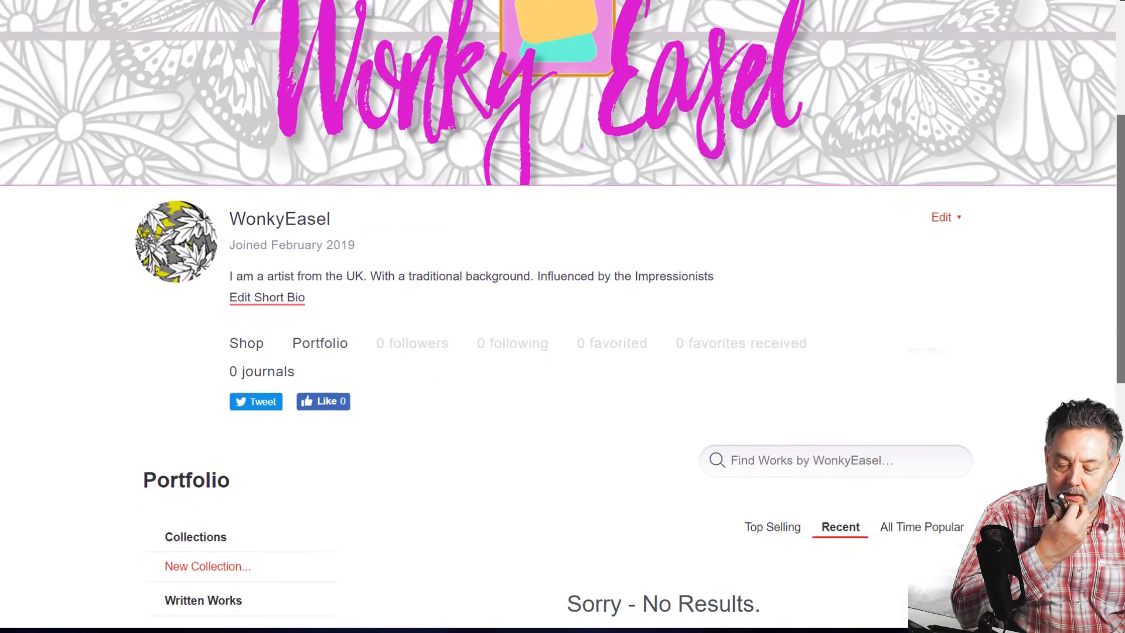
scroll(562, 315, "down", 1)
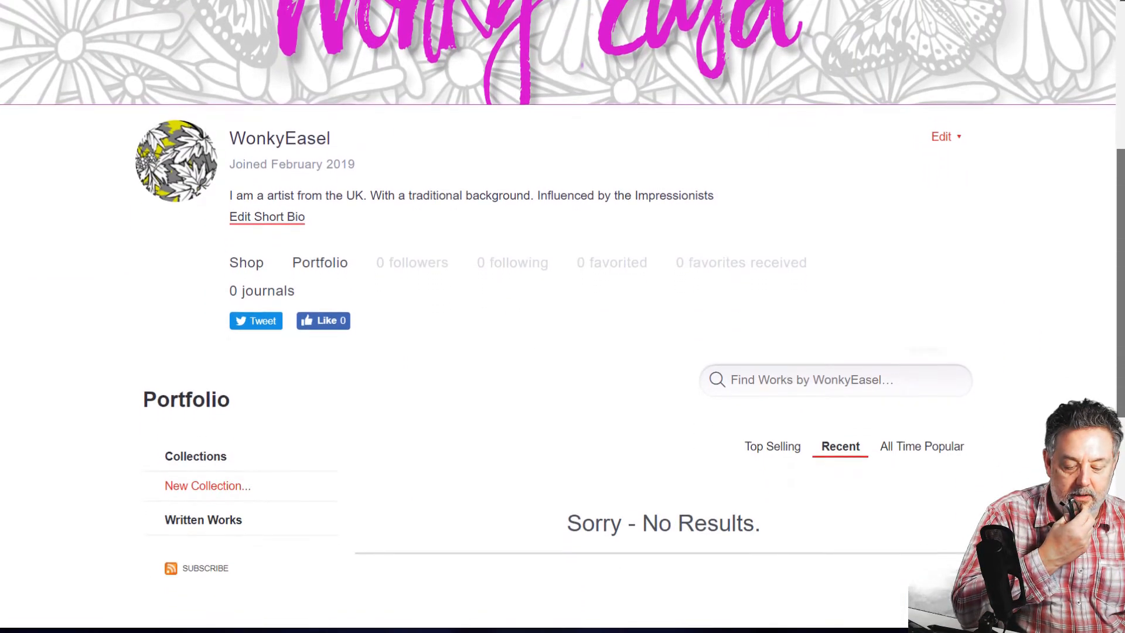
scroll(563, 315, "down", 3)
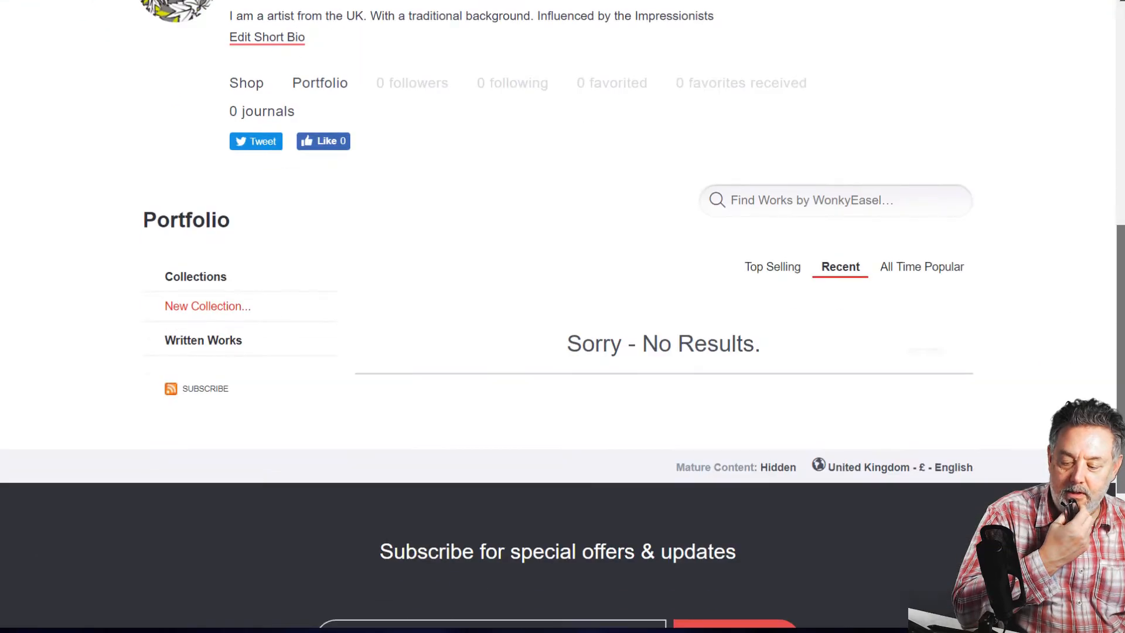
scroll(563, 315, "up", 8)
Start adding the account's first work and upload its artwork image
mouse_move(952, 125)
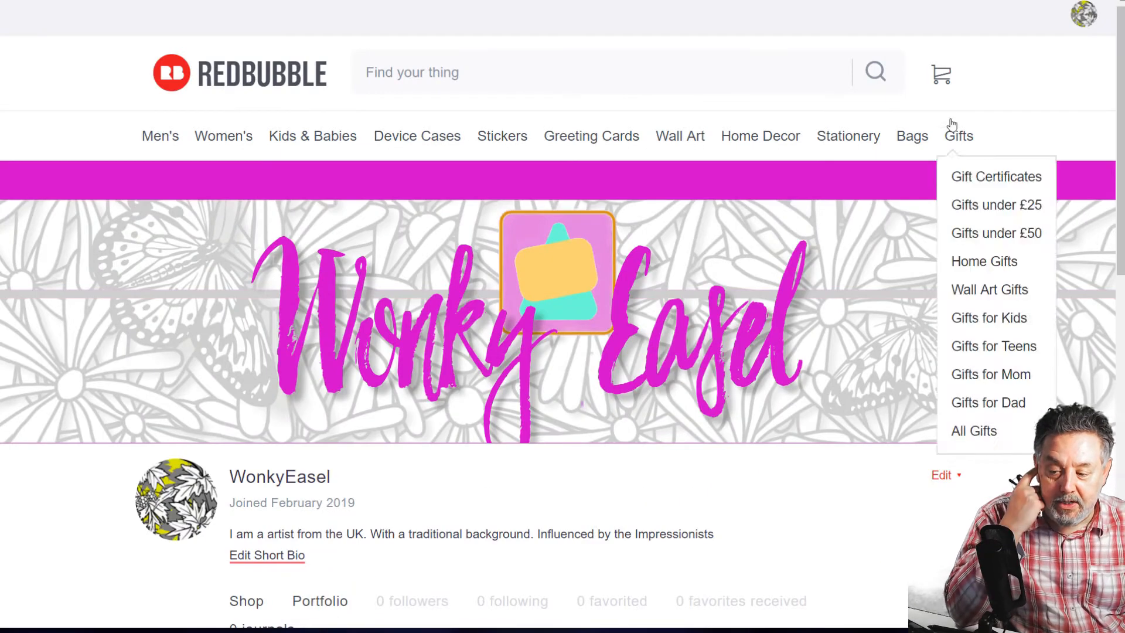
mouse_move(1085, 10)
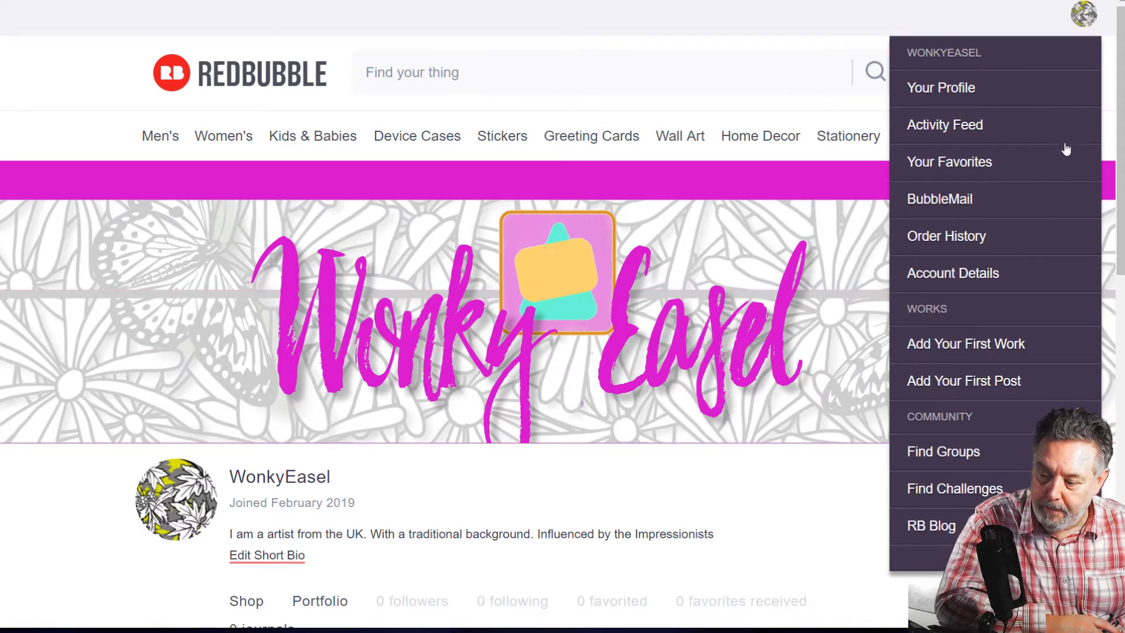
left_click(982, 346)
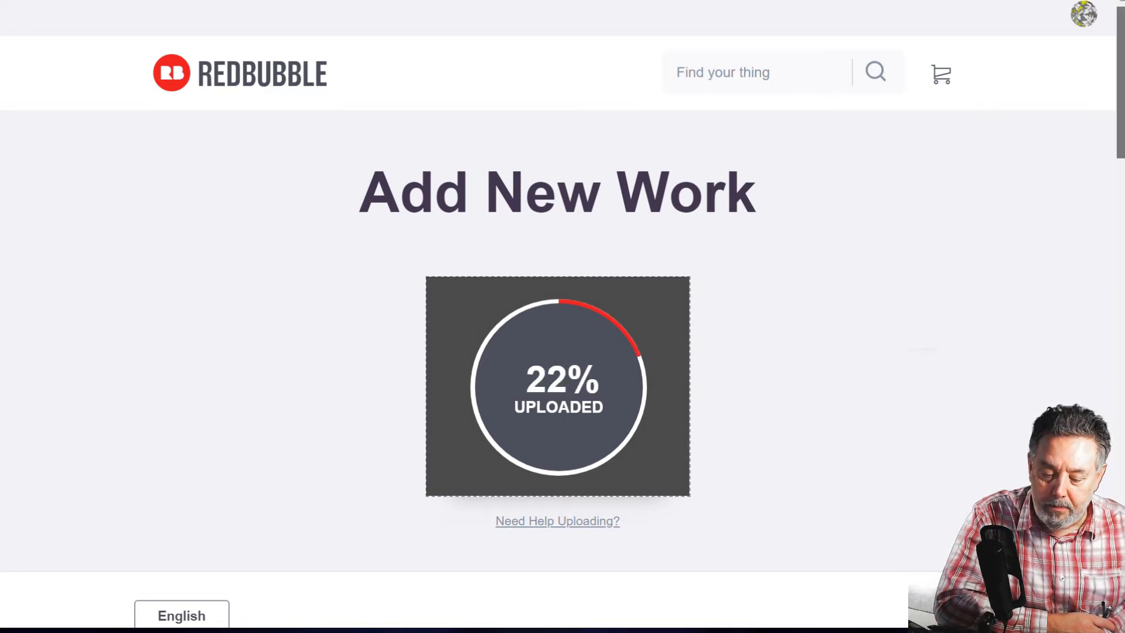
Enter "Blackberries" as the English title of the new work
scroll(557, 316, "down", 6)
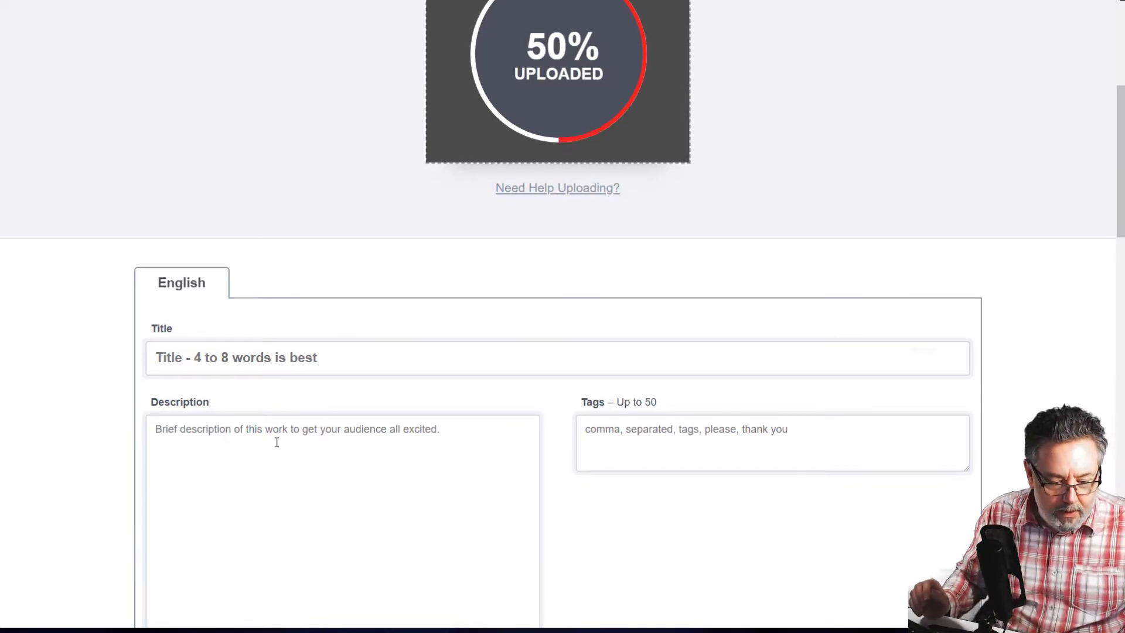
left_click(193, 356)
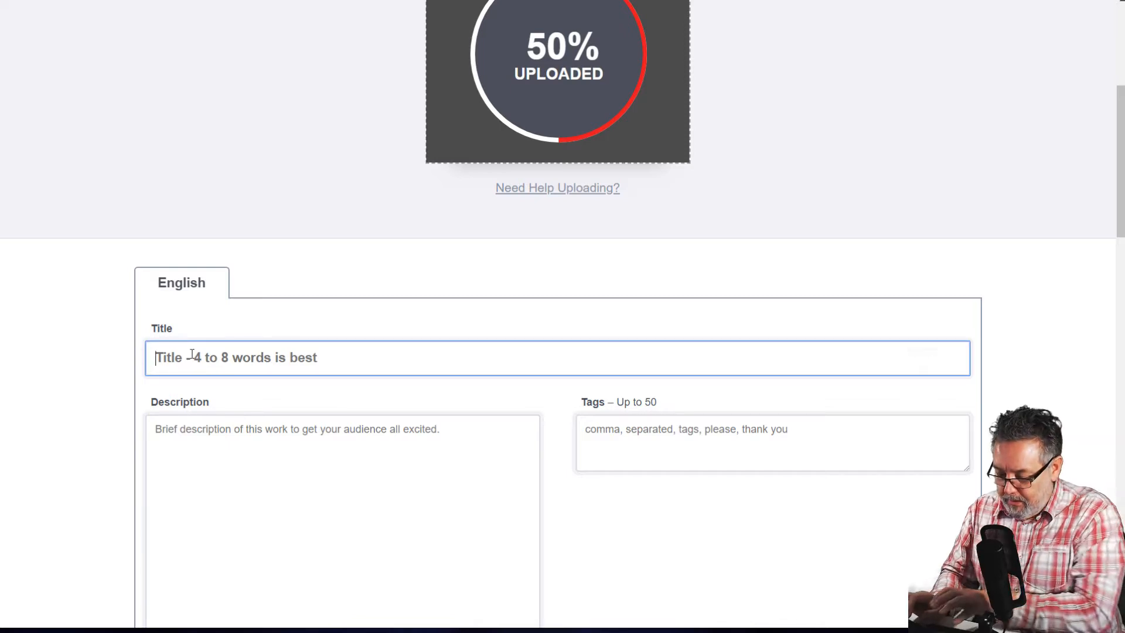
type("Bla")
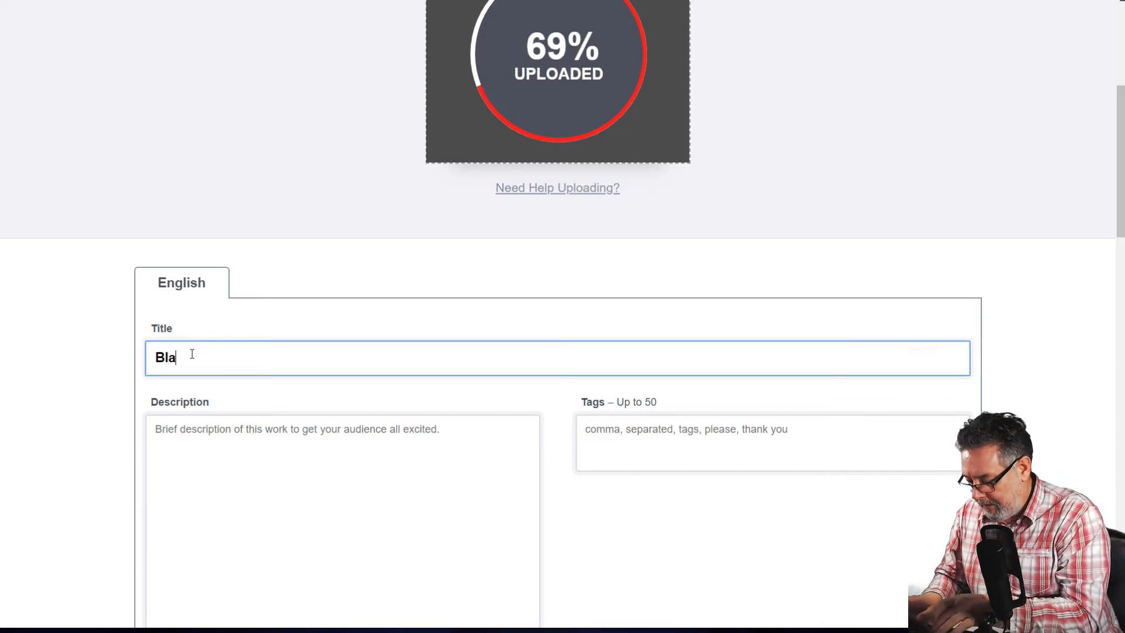
type("ckberr")
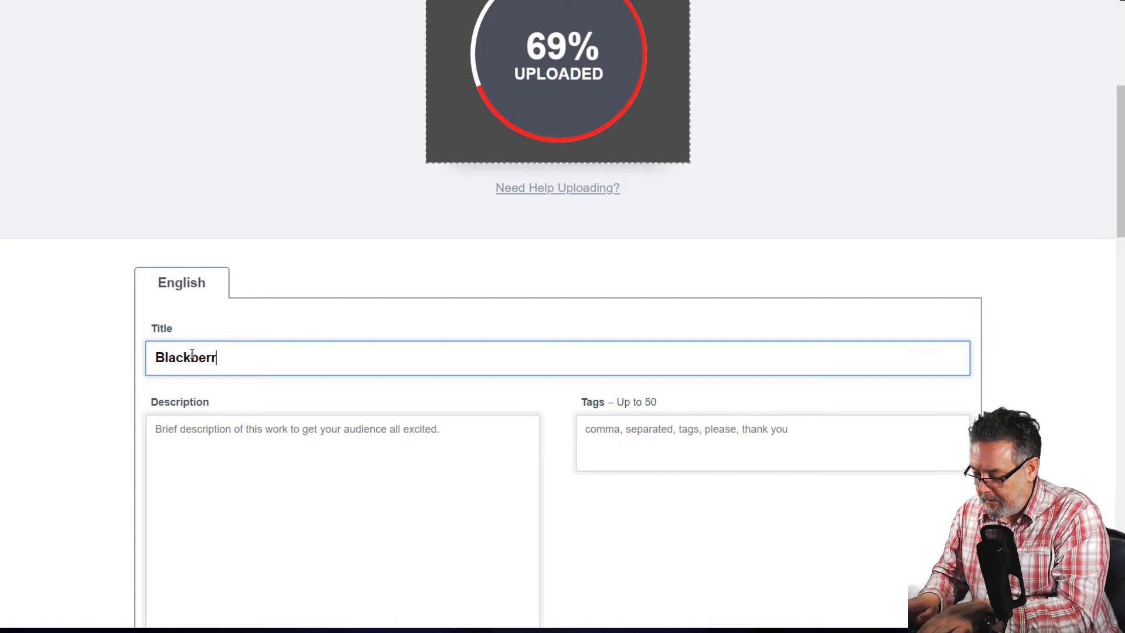
type("ies")
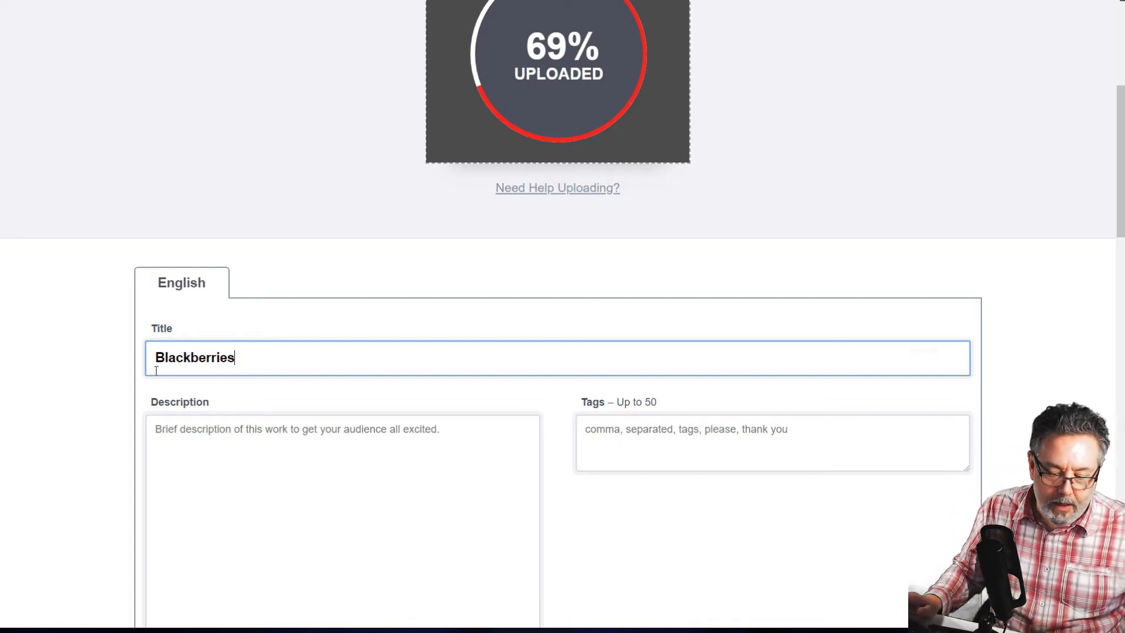
Enter the tags "nature, flowers, berries, country, countryside, summer" for the Blackberries work
left_click(596, 433)
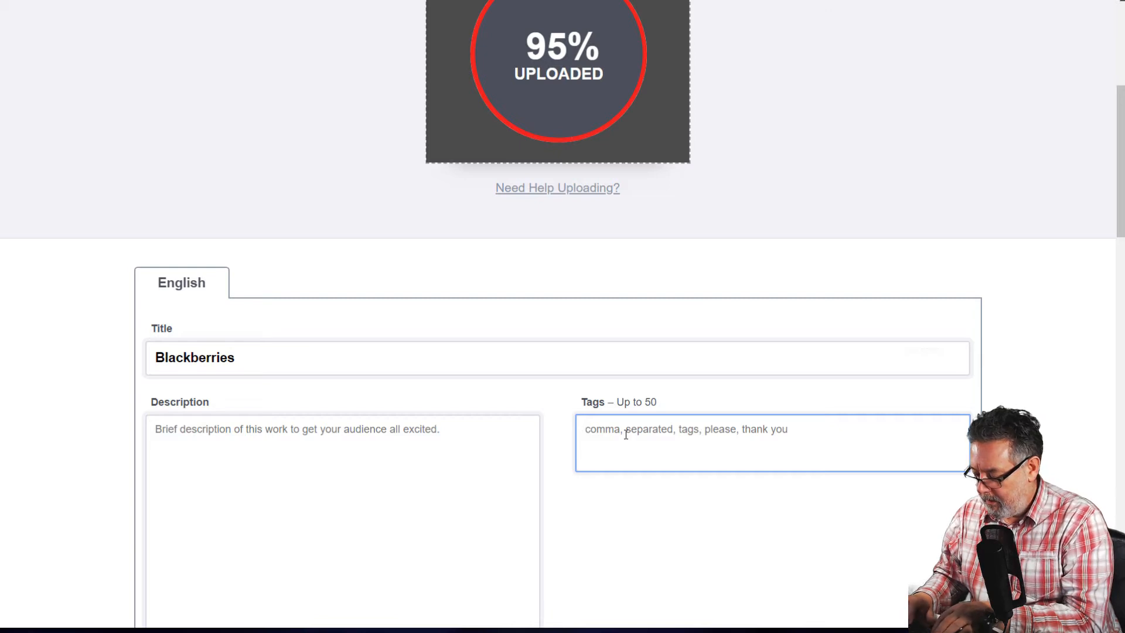
type("nature")
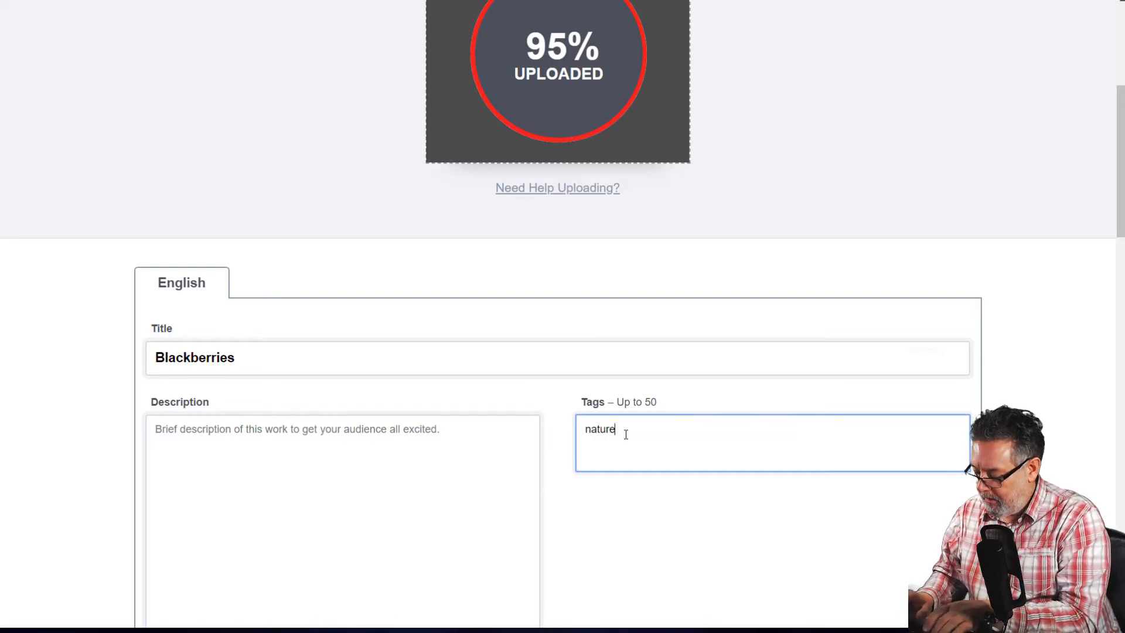
type(", flower")
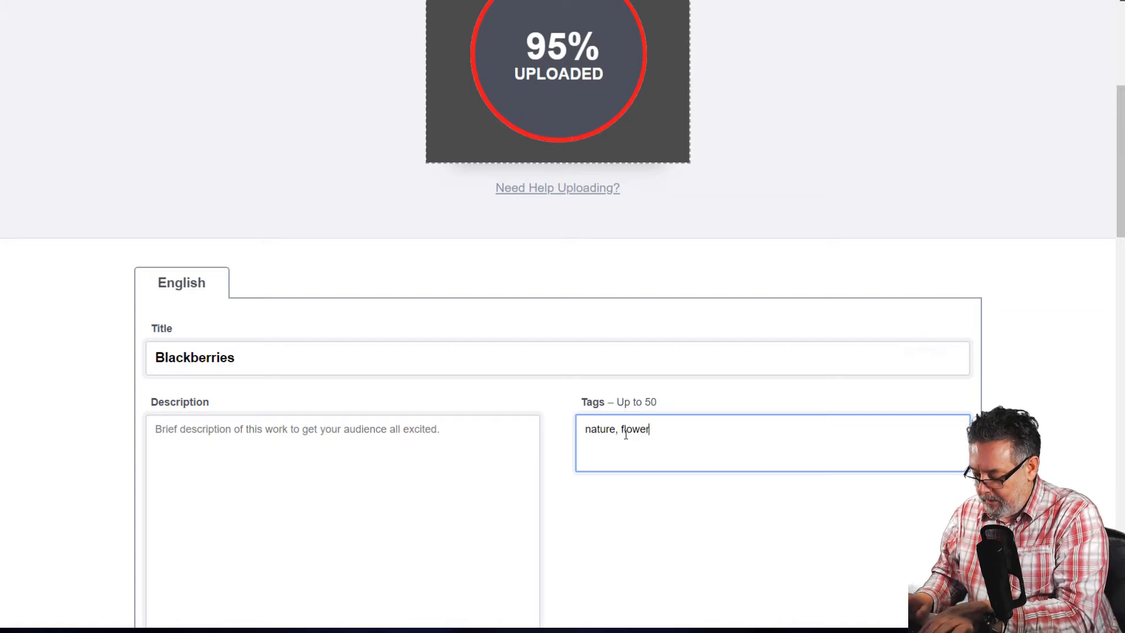
type("s, b")
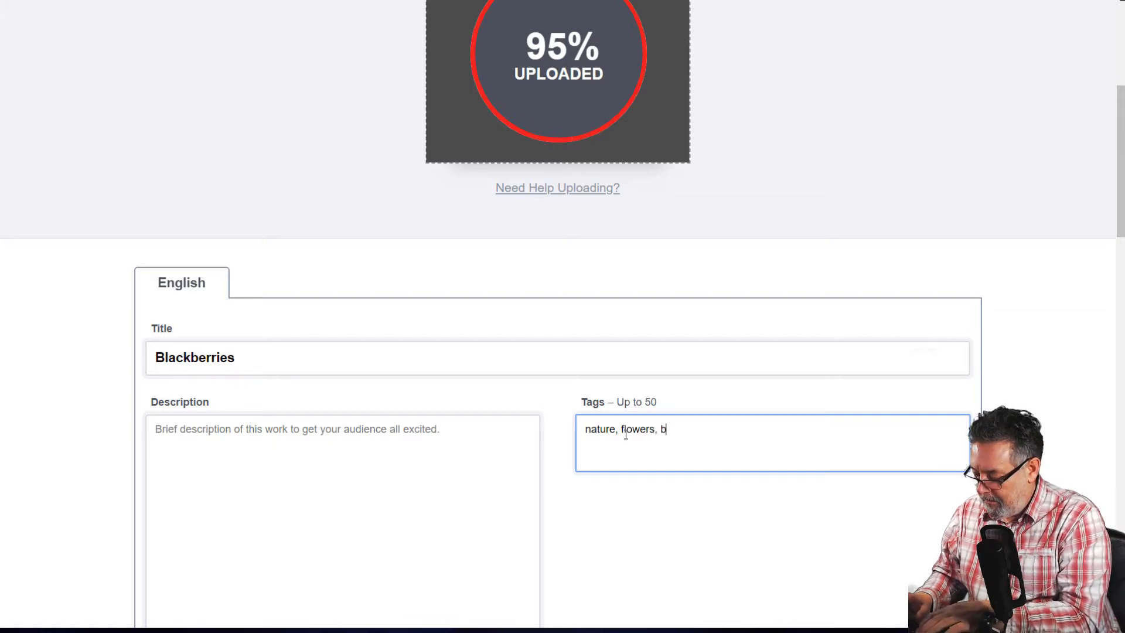
type("erries")
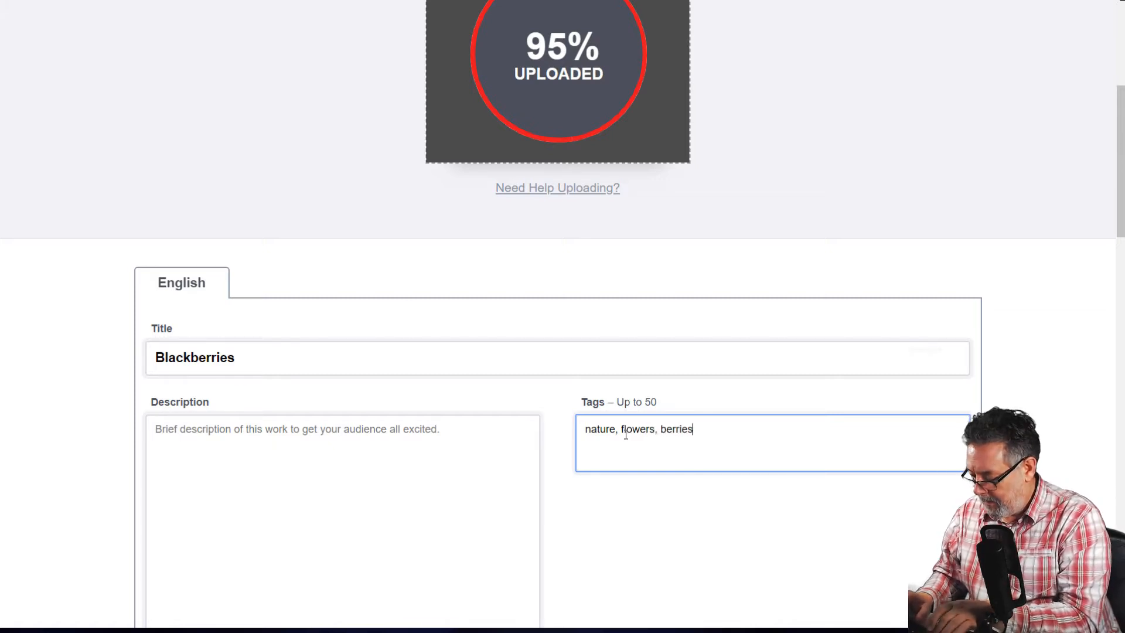
type(", country")
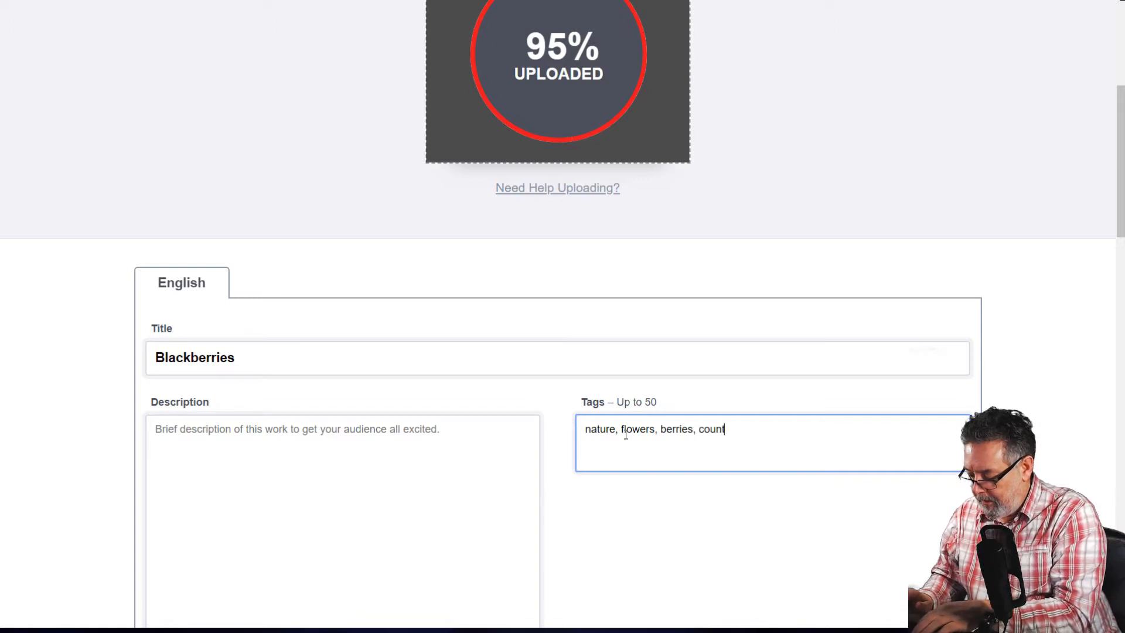
scroll(627, 437, "down", 2)
type(",")
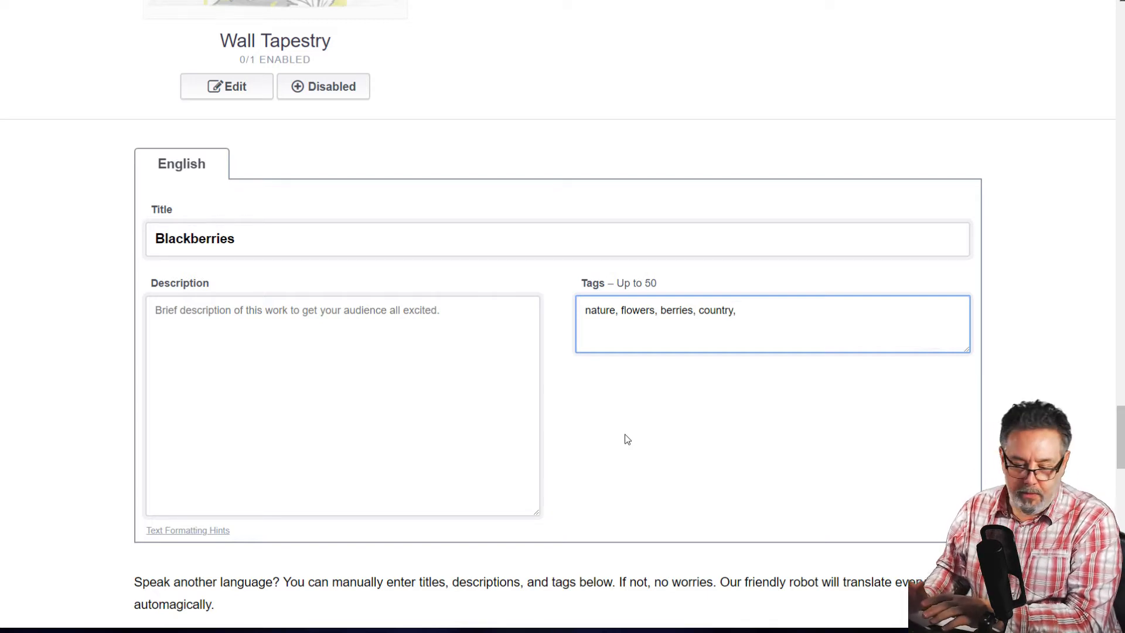
type("coun")
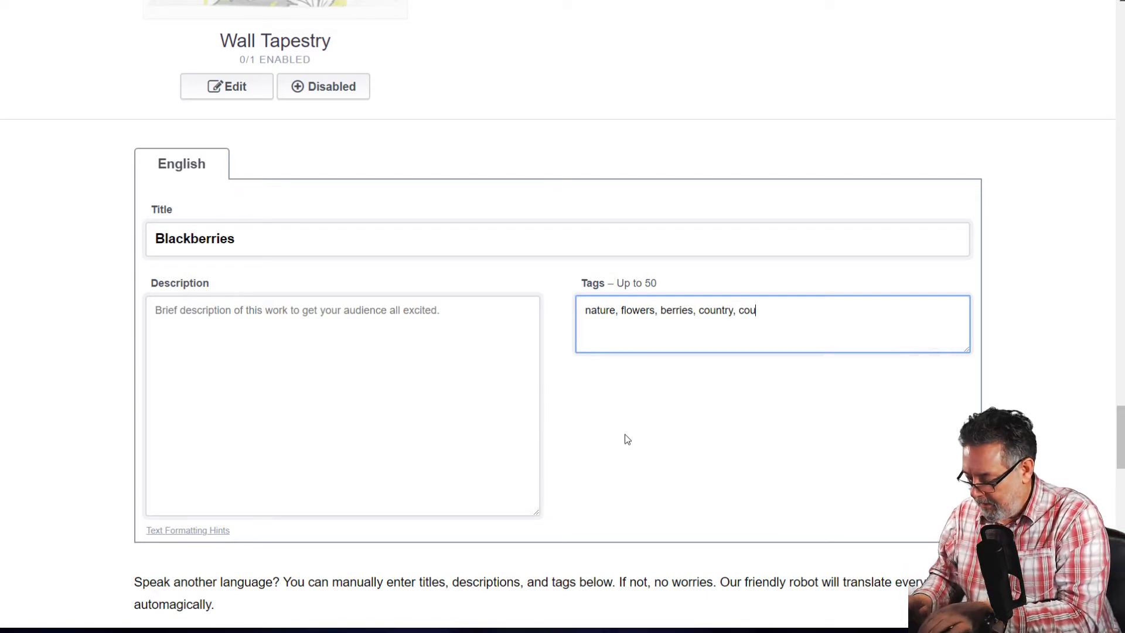
type("trys")
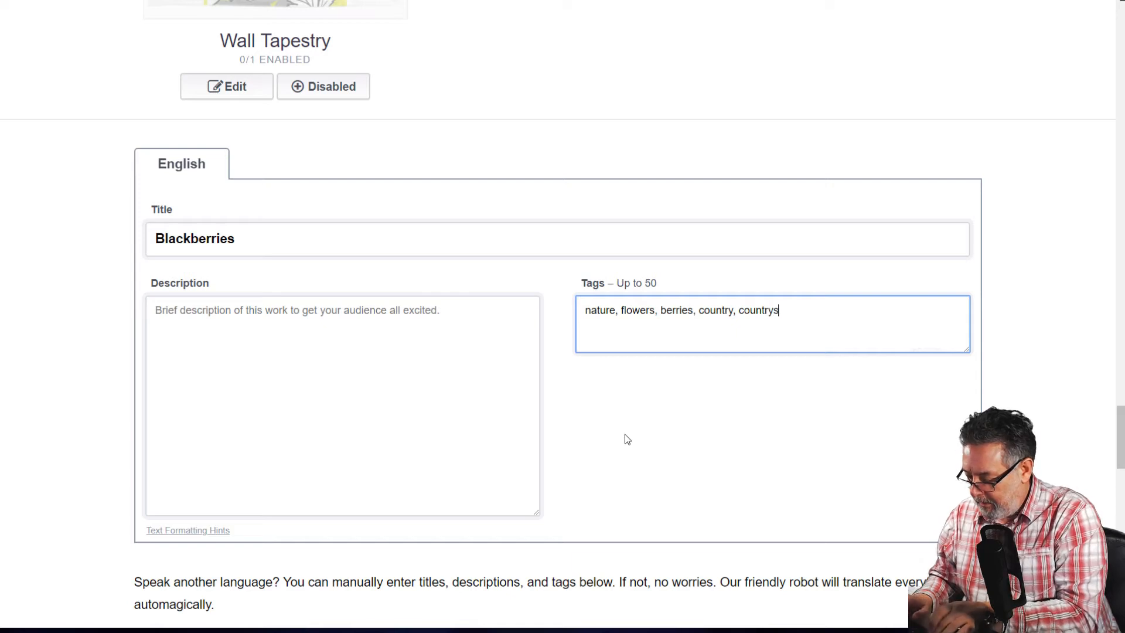
type("ide, summer")
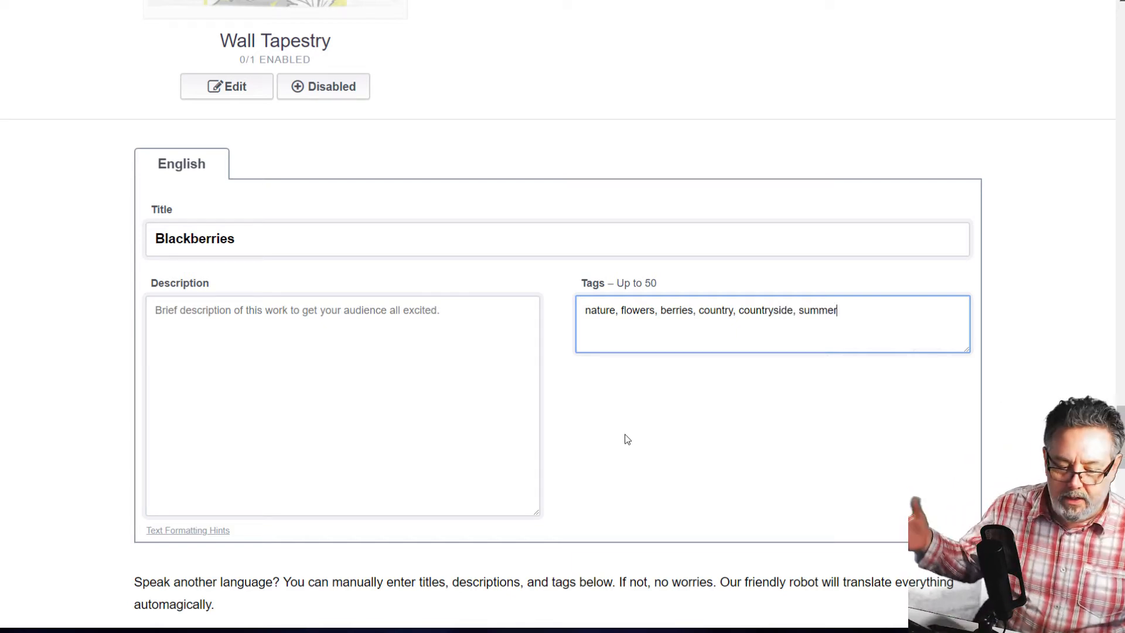
Enter the work's description as "Block graphic Design of berries in Summer"
left_click(190, 306)
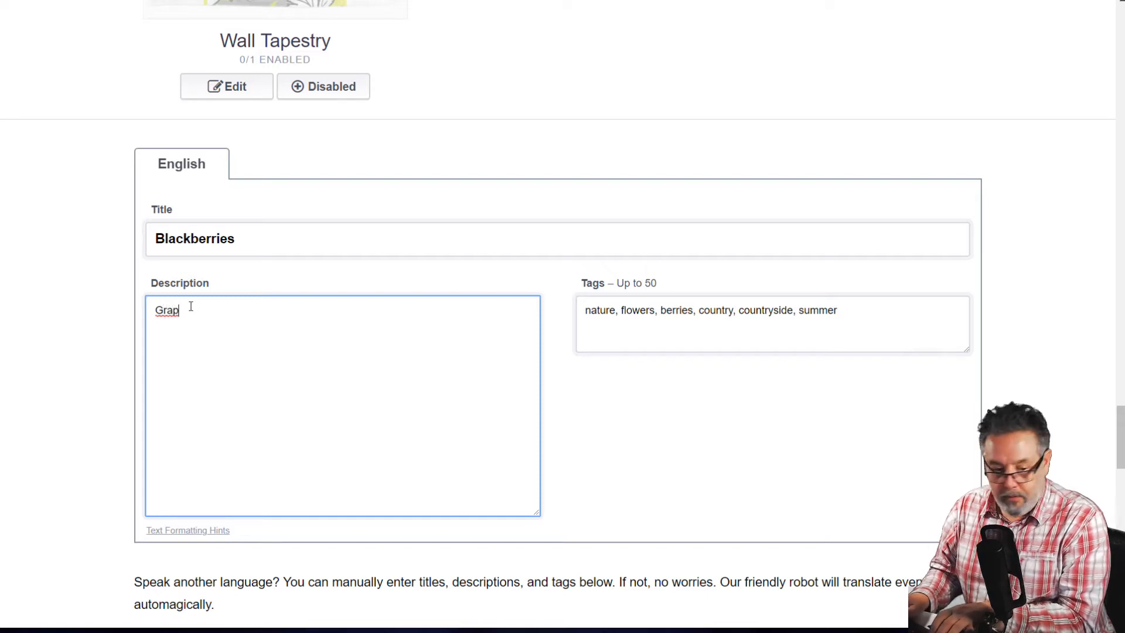
key("BackSpace")
key("BackSpace")
key("BackSpace")
key("BackSpace")
type("Block g")
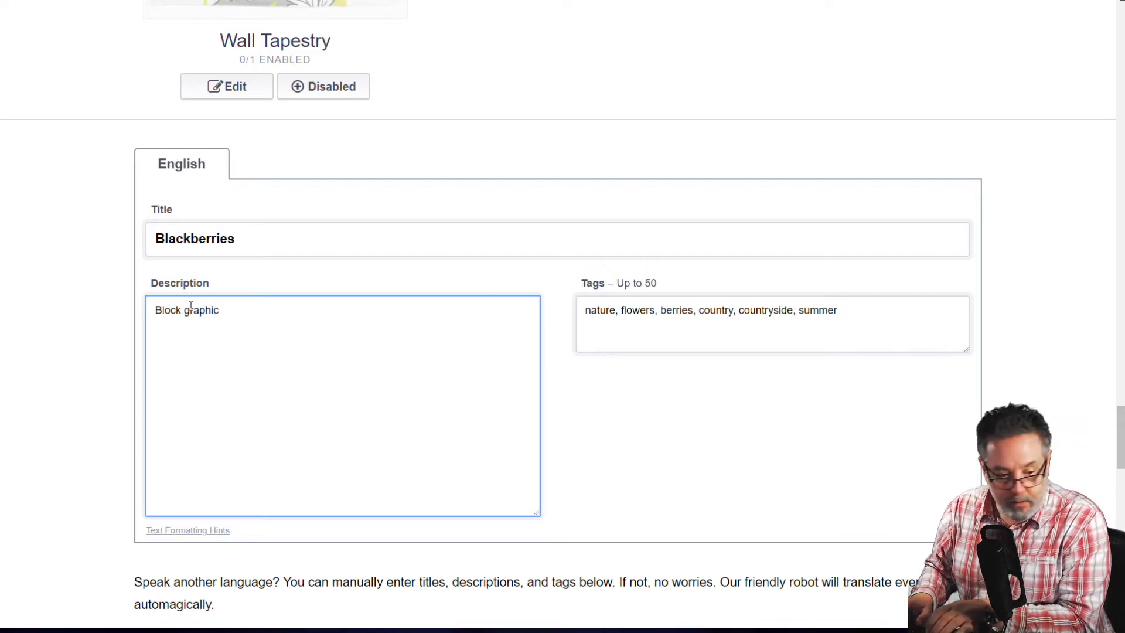
type("raphic")
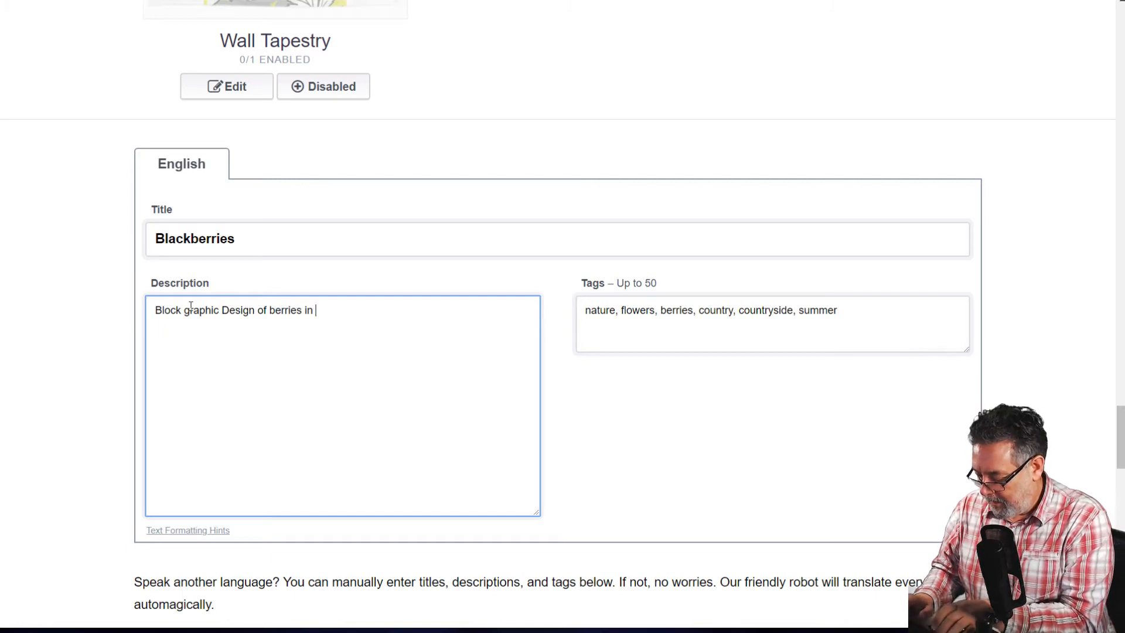
type("mmer")
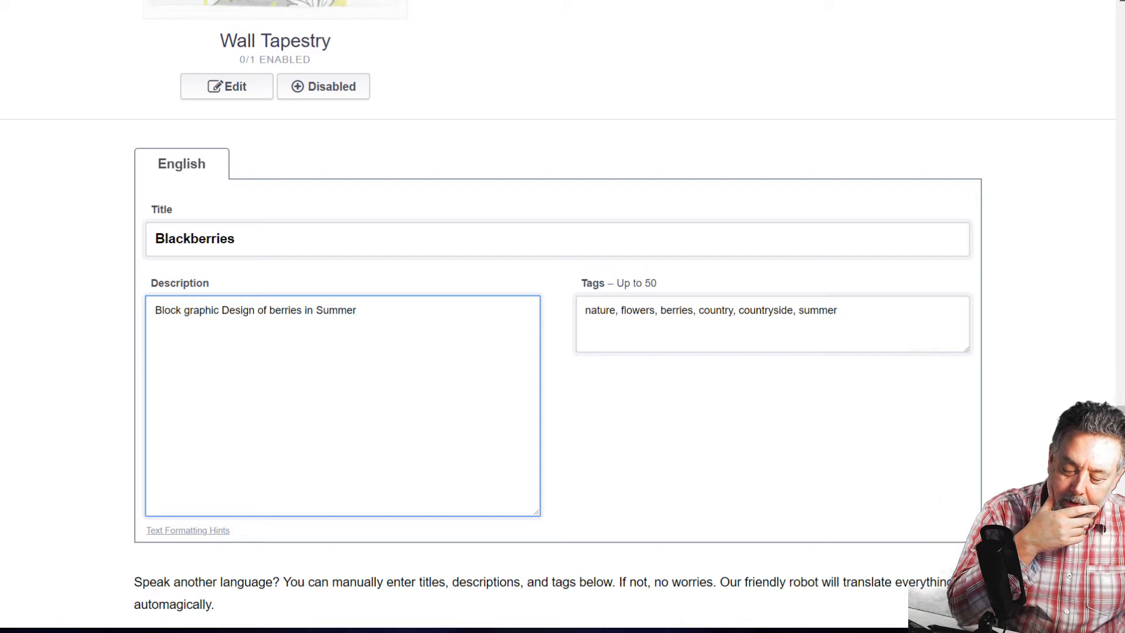
Examine the uploaded artwork and its product previews on the clothing, phone case and other products
scroll(563, 375, "down", 9)
left_click_drag(1120, 482, 1071, 25)
scroll(1079, 34, "down", 2)
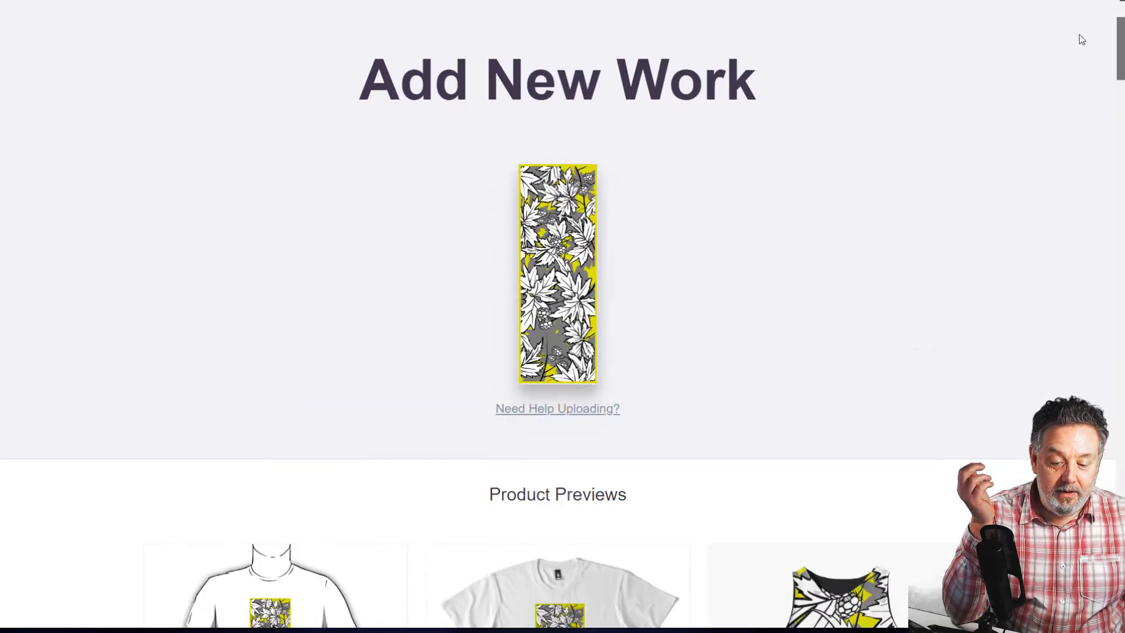
scroll(1083, 53, "down", 6)
scroll(1088, 76, "down", 4)
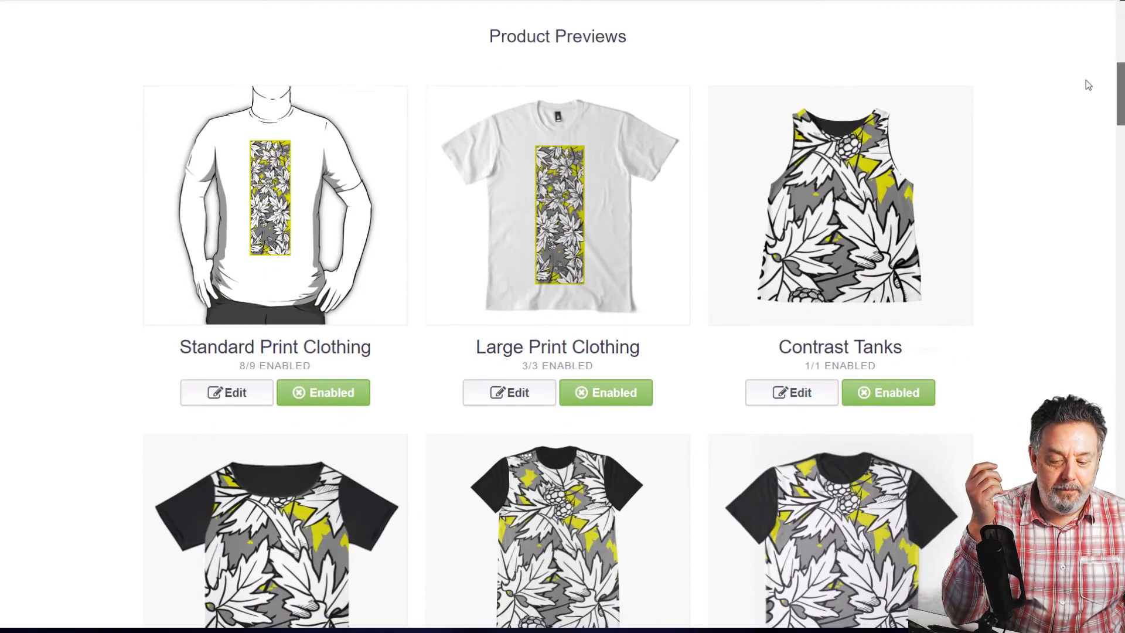
scroll(1090, 106, "down", 4)
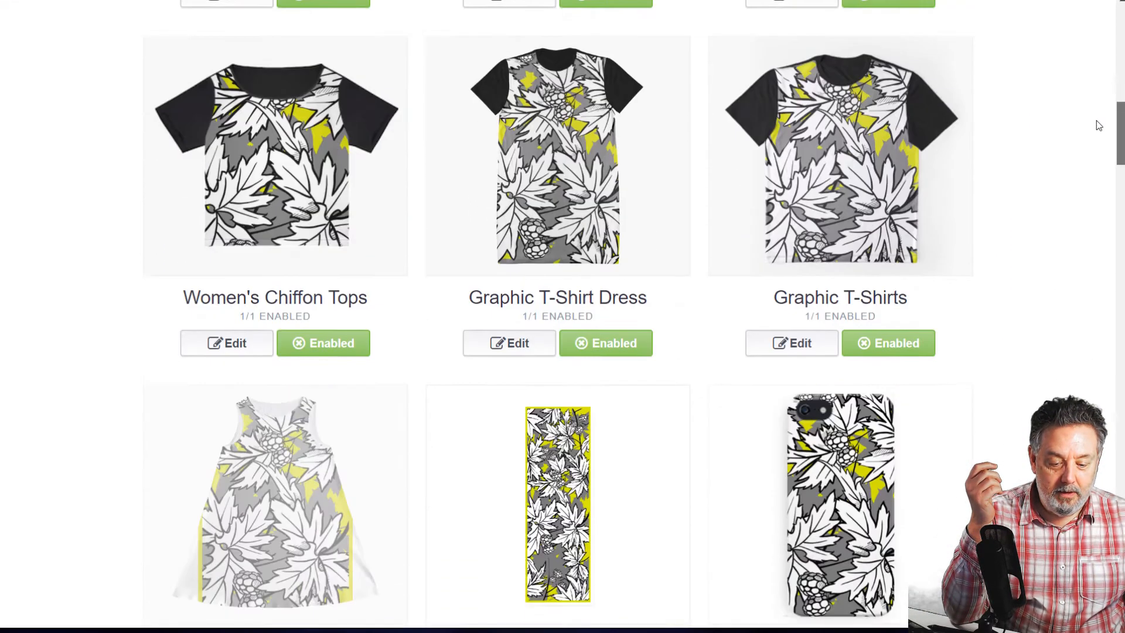
scroll(1096, 120, "up", 5)
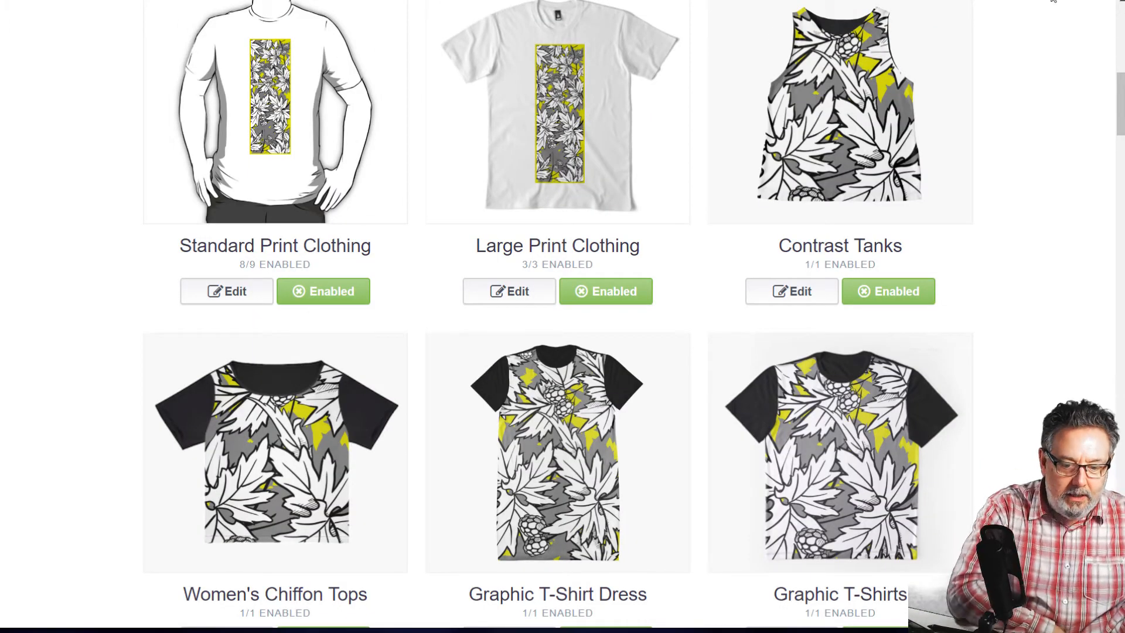
scroll(1109, 97, "up", 5)
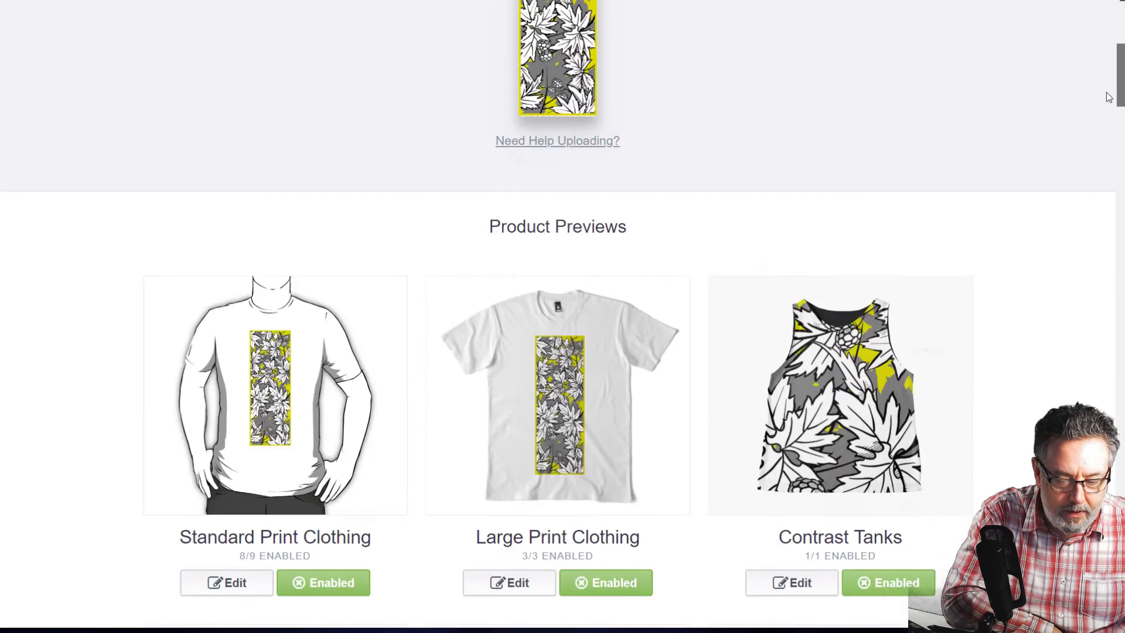
Open the Standard Print Clothing product for editing to show its design placement settings
scroll(1110, 98, "down", 3)
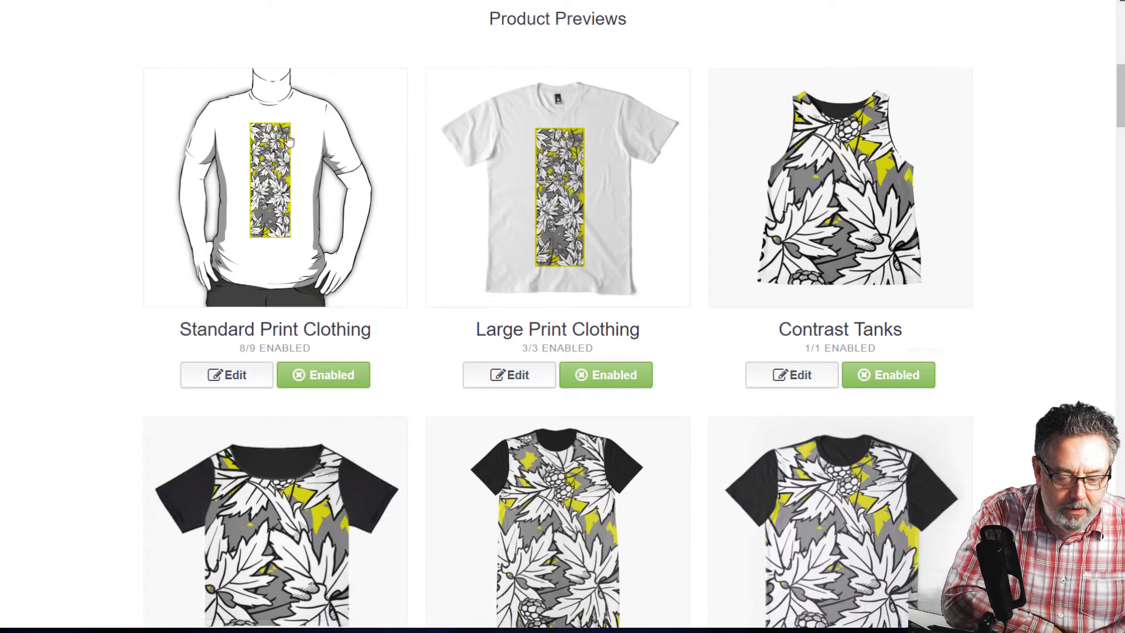
left_click(233, 382)
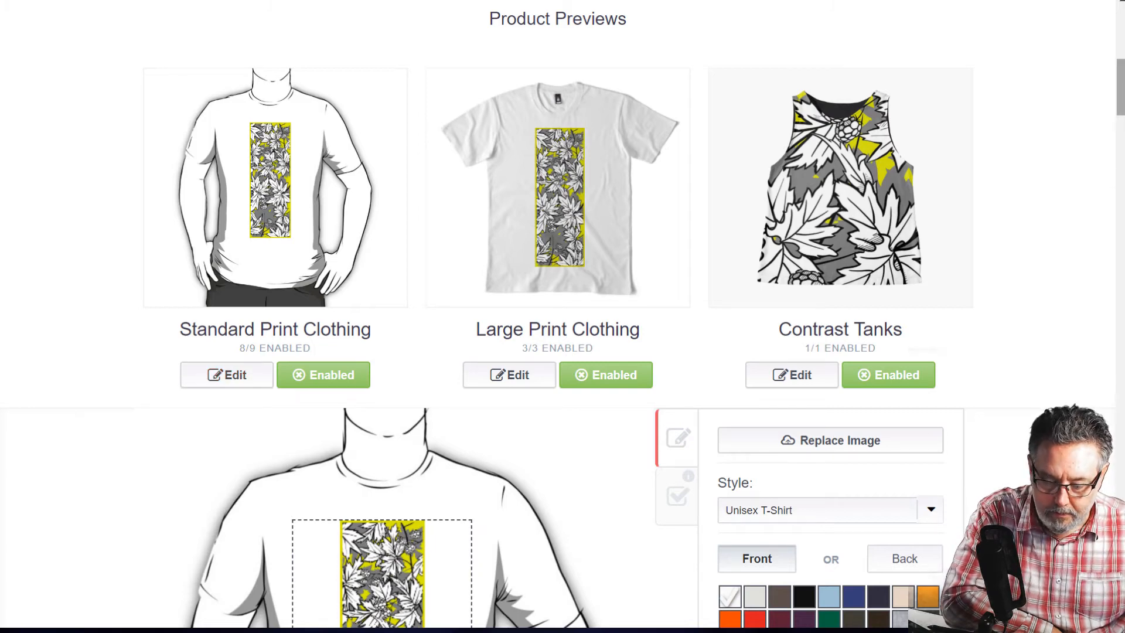
scroll(1113, 88, "down", 9)
scroll(1120, 117, "up", 5)
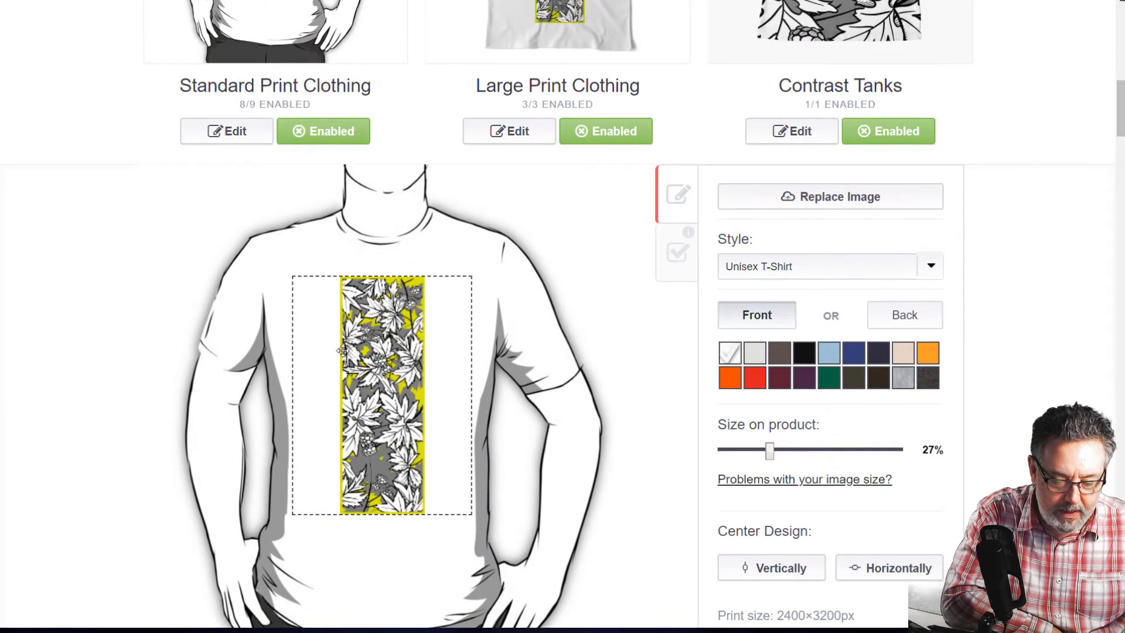
Try shifting the artwork sideways within the Unisex T-Shirt's front print area, to the right edge and back towards the middle
left_click_drag(365, 351, 409, 350)
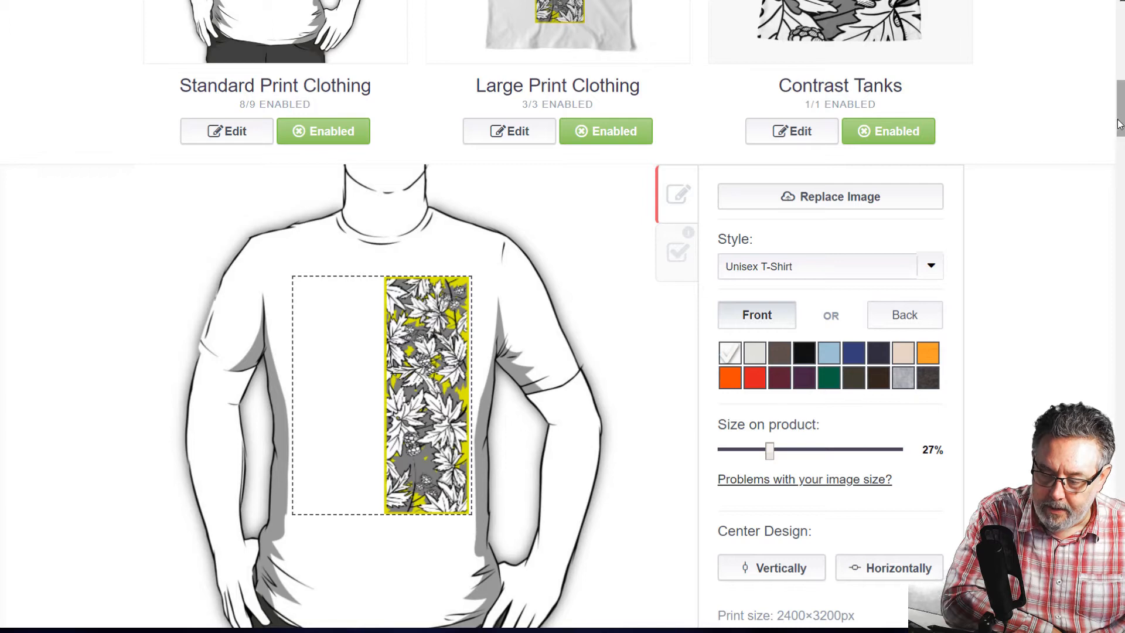
mouse_move(1120, 119)
left_mouse_down()
mouse_move(1120, 73)
mouse_move(1119, 102)
left_mouse_up()
left_click_drag(415, 500, 396, 500)
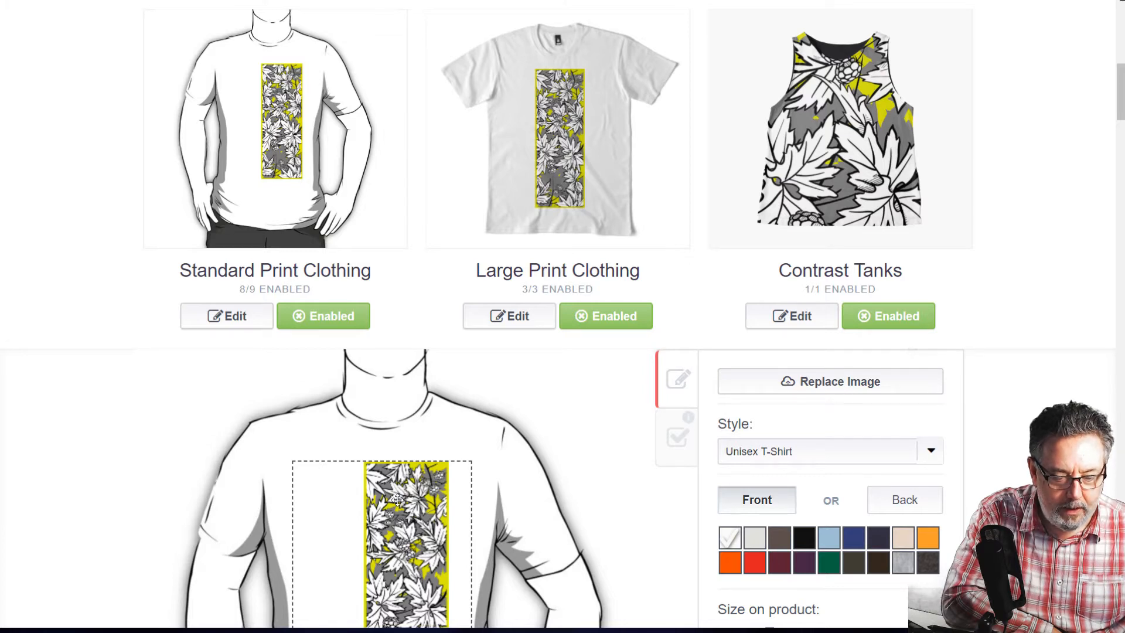
left_click_drag(398, 500, 377, 499)
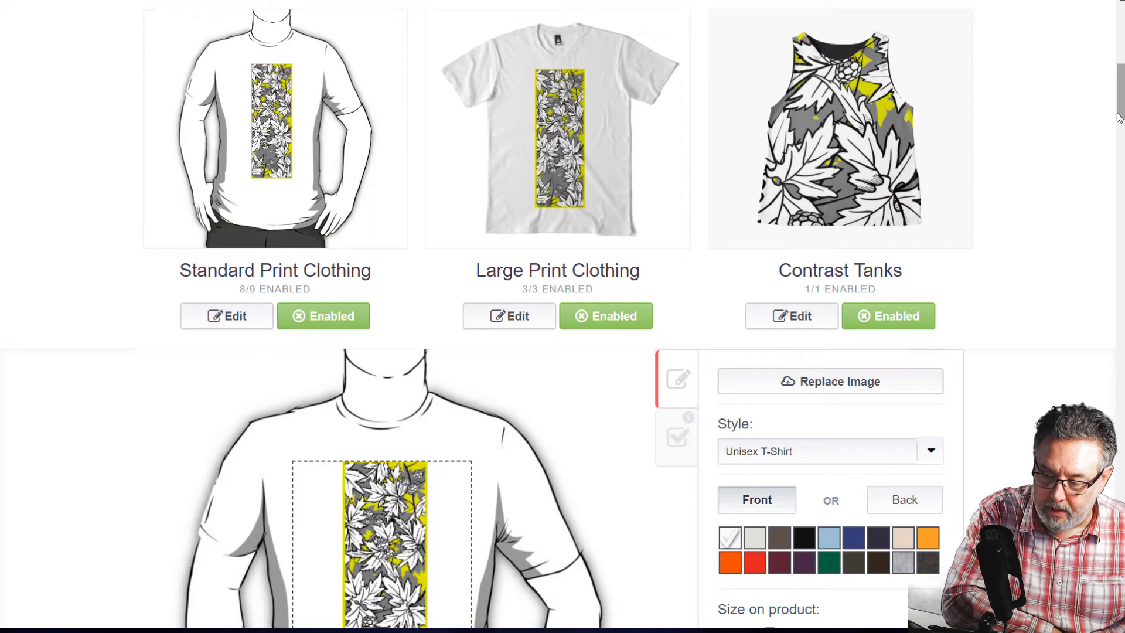
Center the artwork horizontally and vertically on the front of the Unisex T-Shirt
scroll(1119, 120, "down", 3)
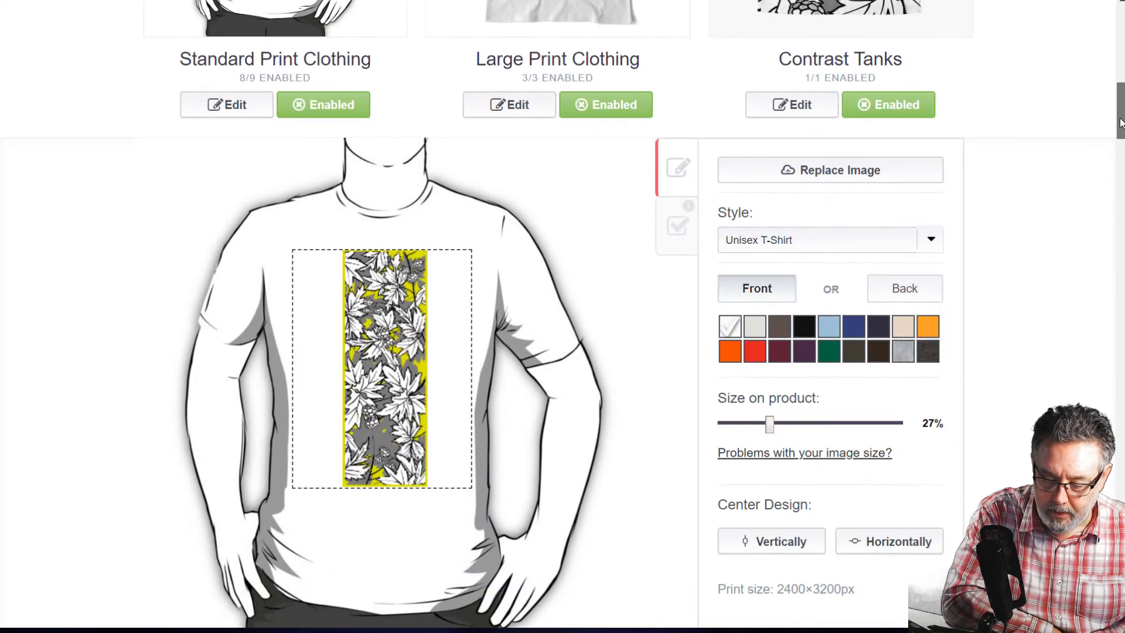
left_click(854, 541)
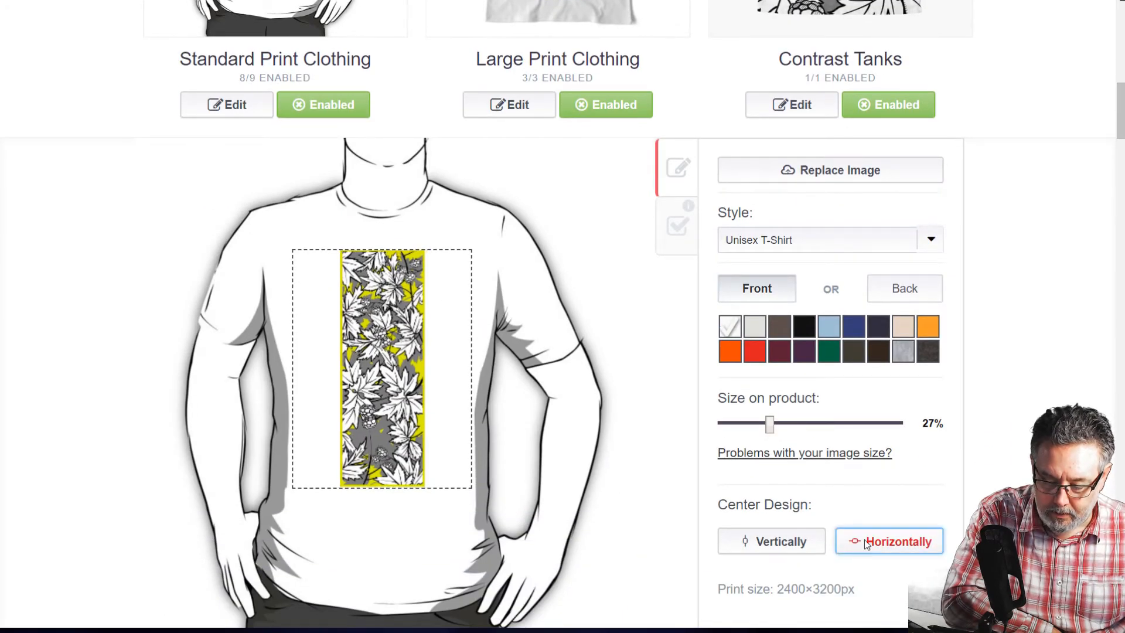
left_click(815, 541)
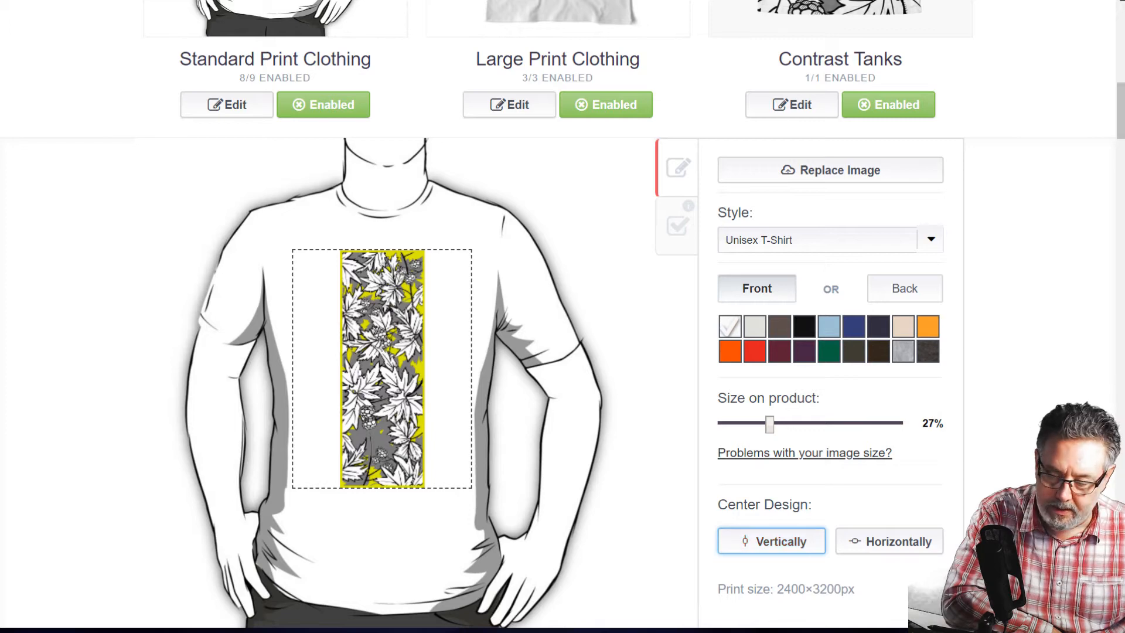
Open the Large Print Clothing product for editing and move the artwork to the left side of the shirt's print area, slightly lower
scroll(1115, 75, "up", 5)
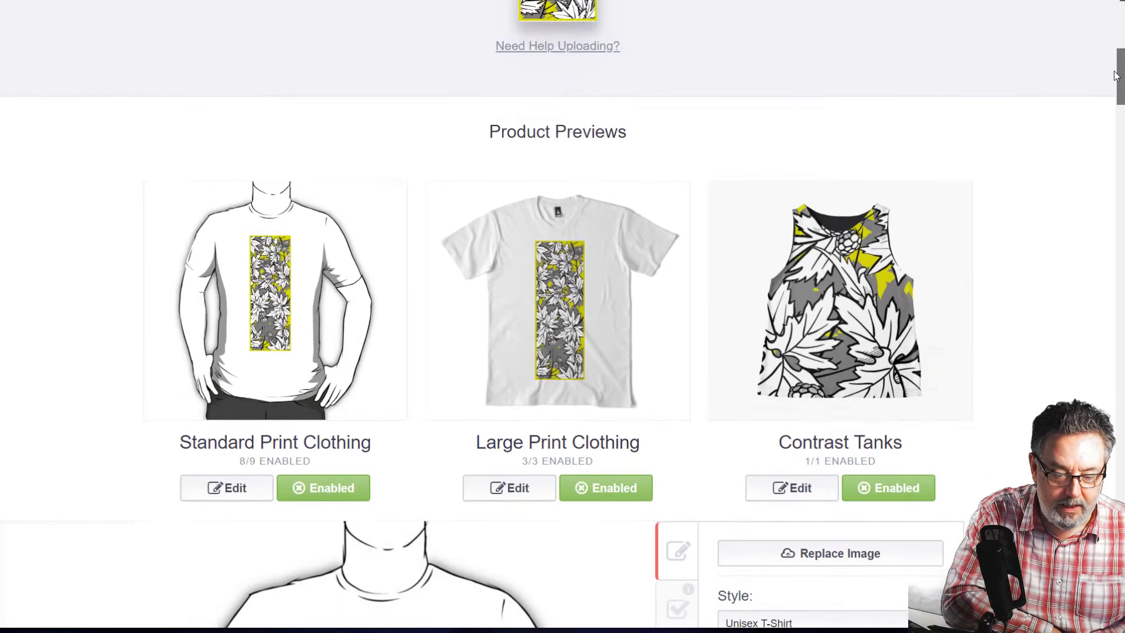
scroll(1115, 75, "down", 3)
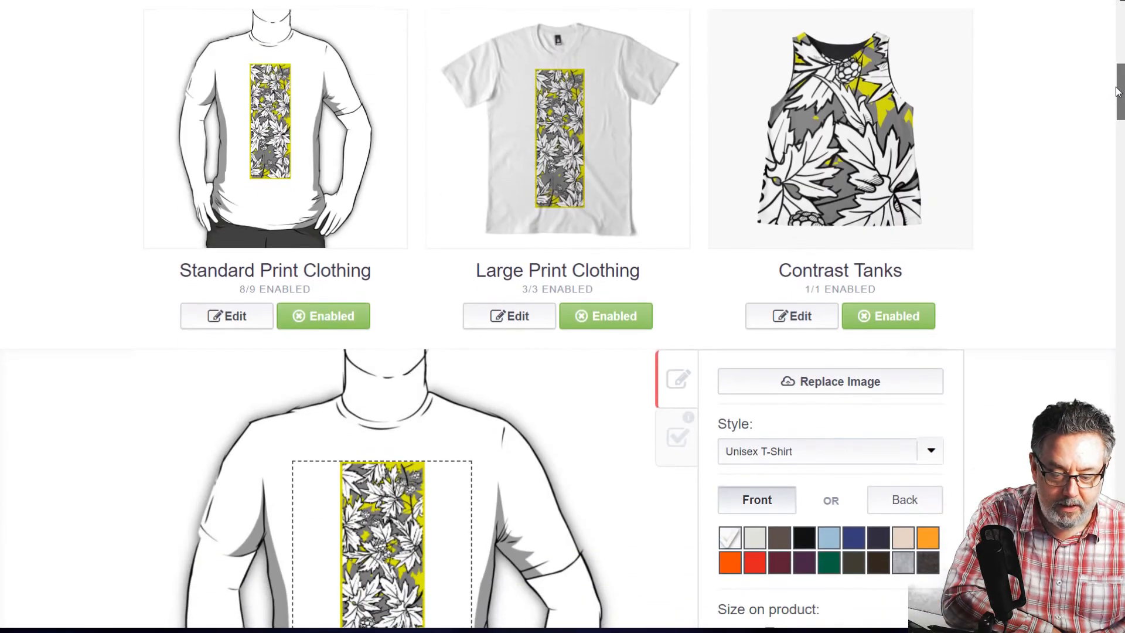
left_click(515, 329)
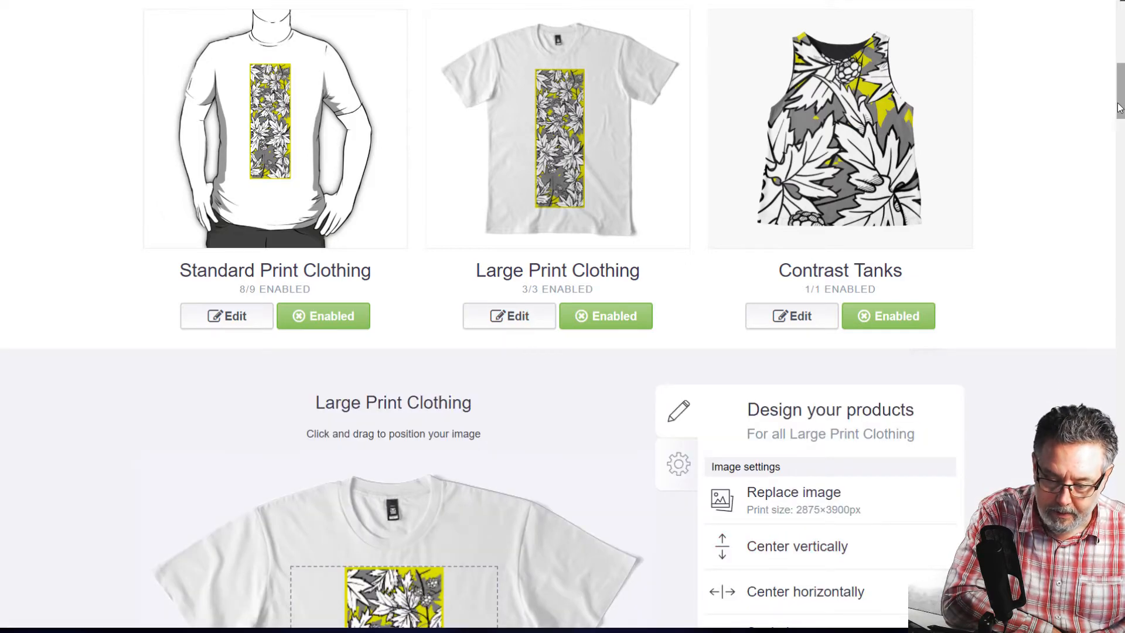
left_click_drag(1120, 108, 1120, 115)
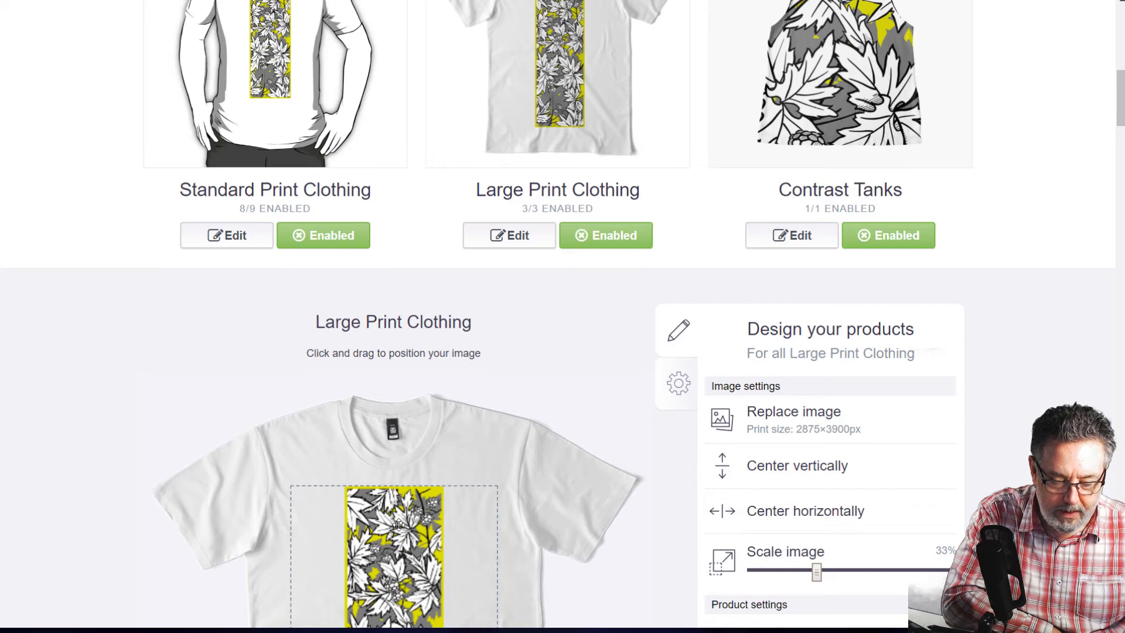
left_click_drag(398, 524, 358, 523)
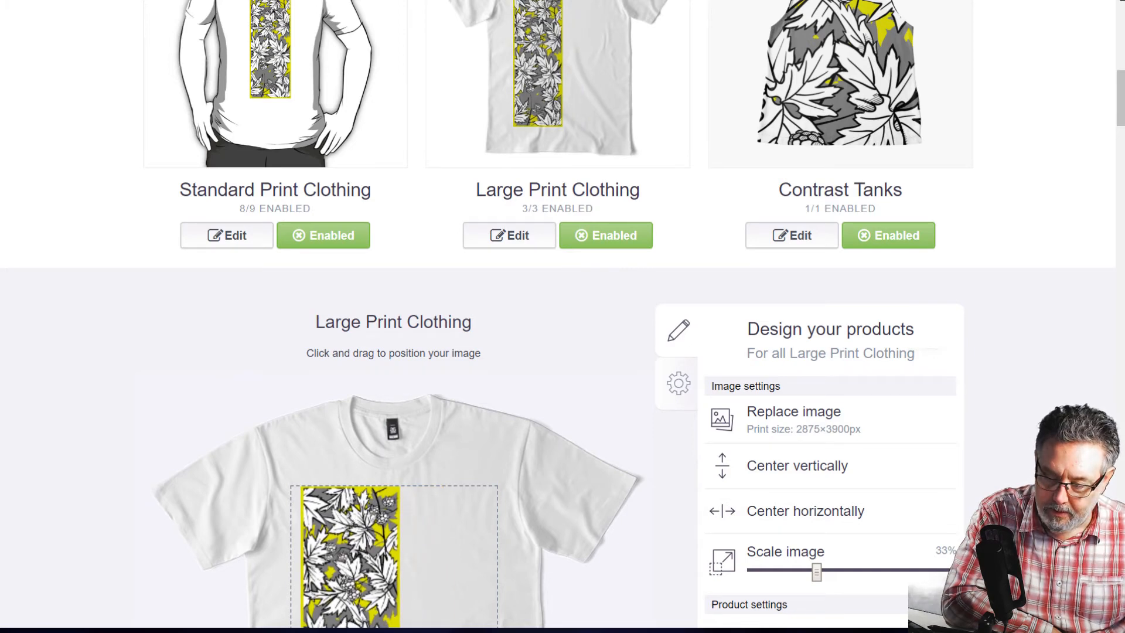
left_click_drag(1120, 111, 1120, 126)
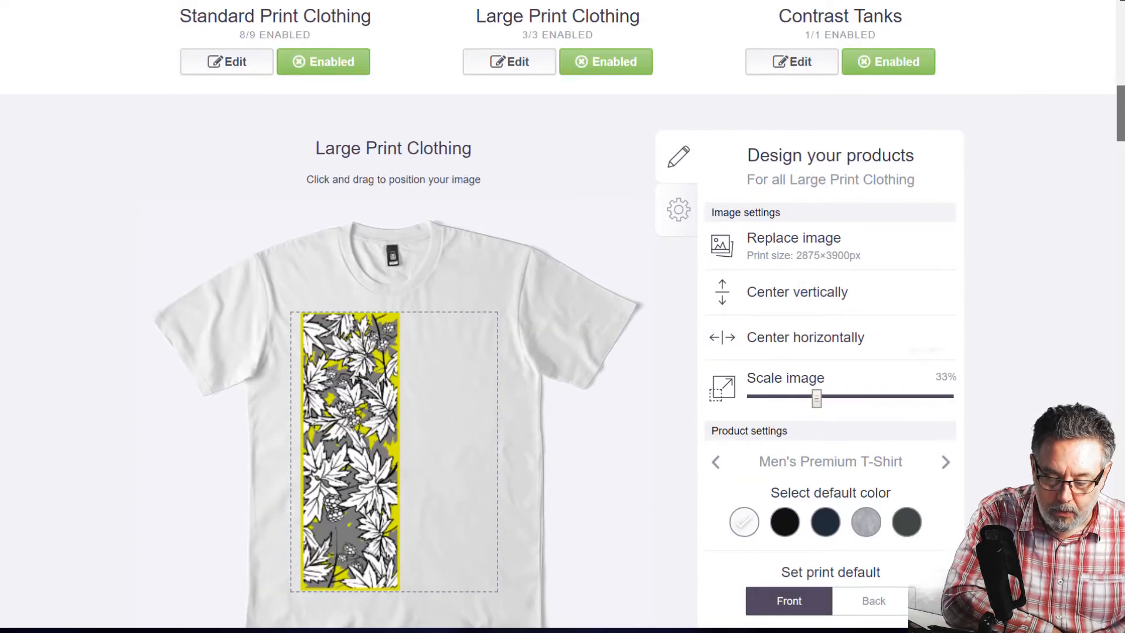
left_click_drag(345, 410, 343, 417)
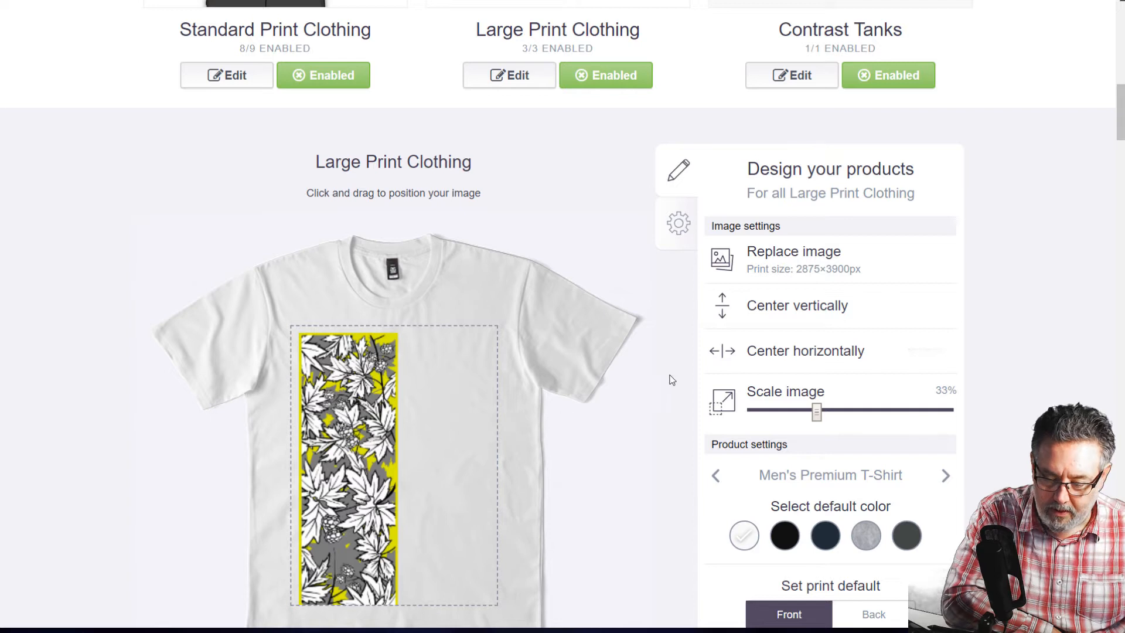
Center the artwork vertically in the Large Print Clothing print area and apply the changes
left_click(769, 307)
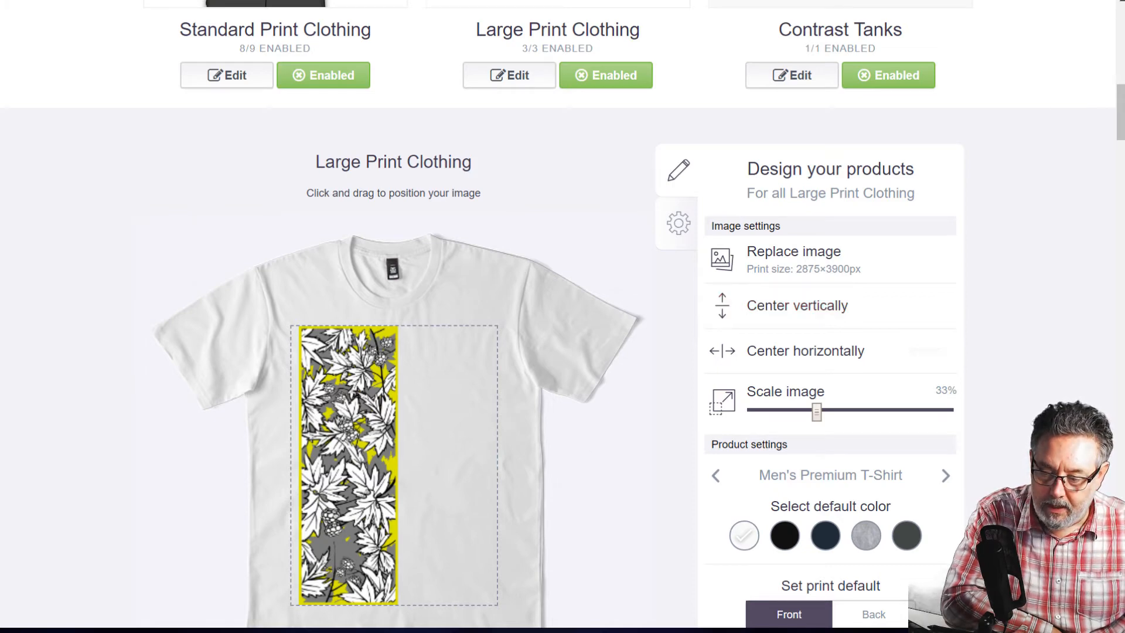
scroll(558, 314, "up", 8)
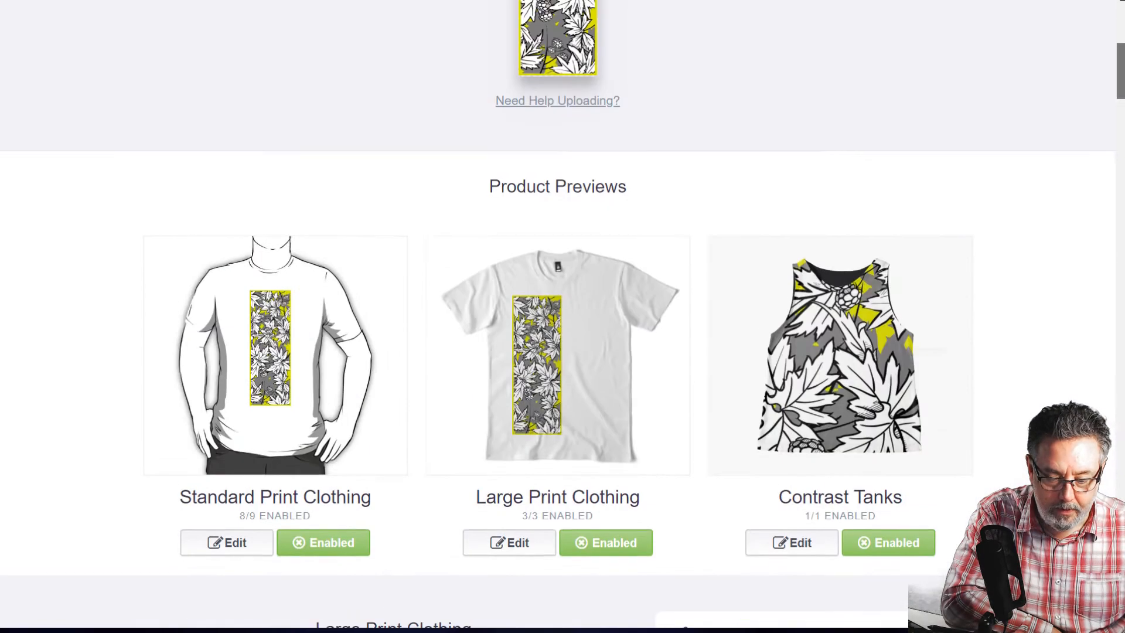
scroll(828, 167, "down", 4)
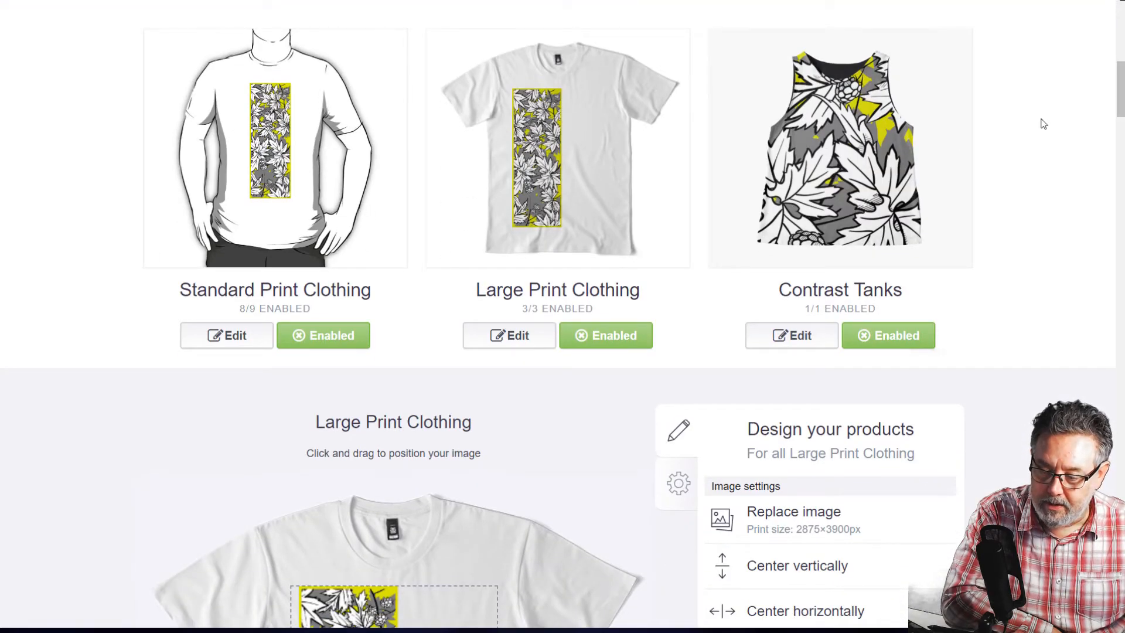
left_click_drag(1120, 79, 1121, 136)
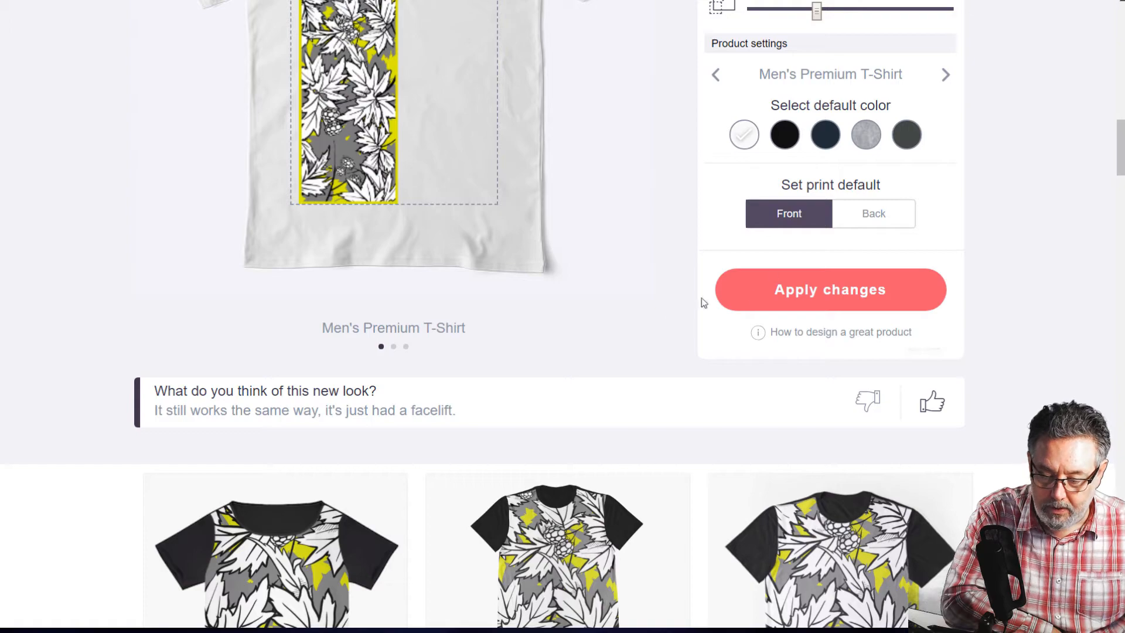
left_click(805, 297)
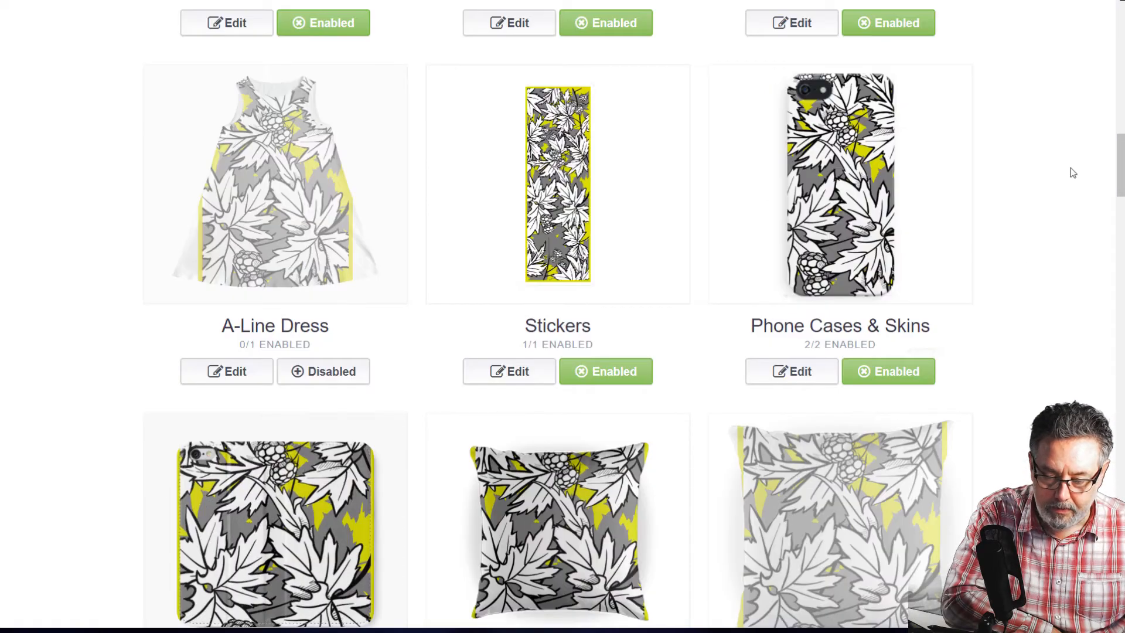
Look through the product previews down to the home items and open the Duvets product for editing
mouse_move(1120, 165)
left_mouse_down()
mouse_move(1117, 62)
mouse_move(1114, 152)
left_mouse_up()
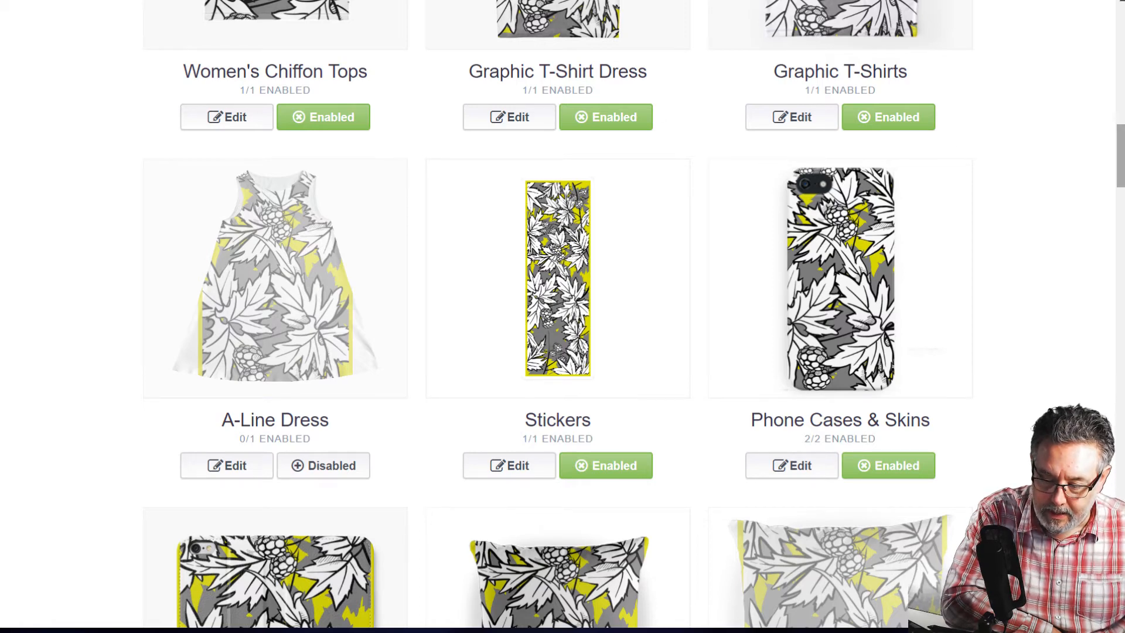
left_click_drag(1119, 149, 1118, 177)
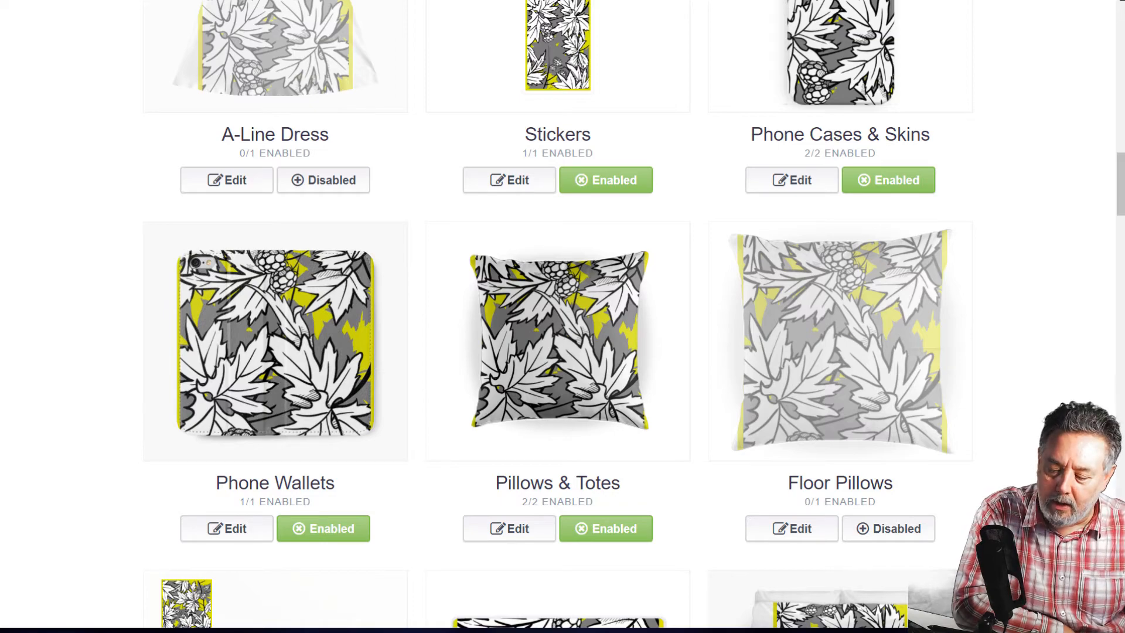
left_click_drag(1121, 173, 1121, 238)
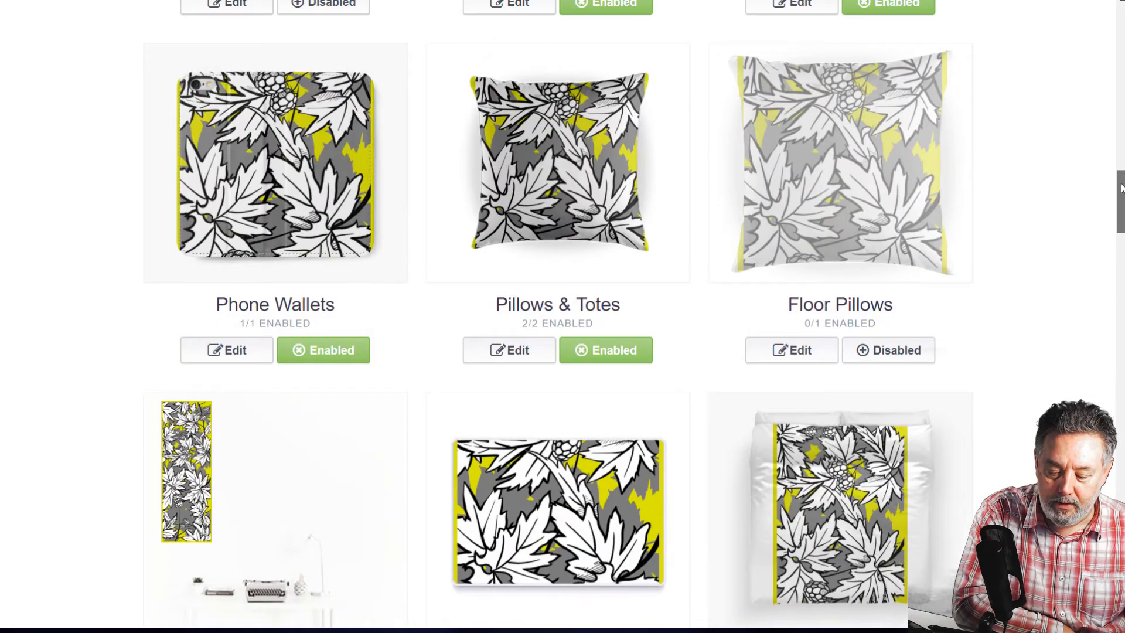
left_click_drag(1122, 188, 1121, 211)
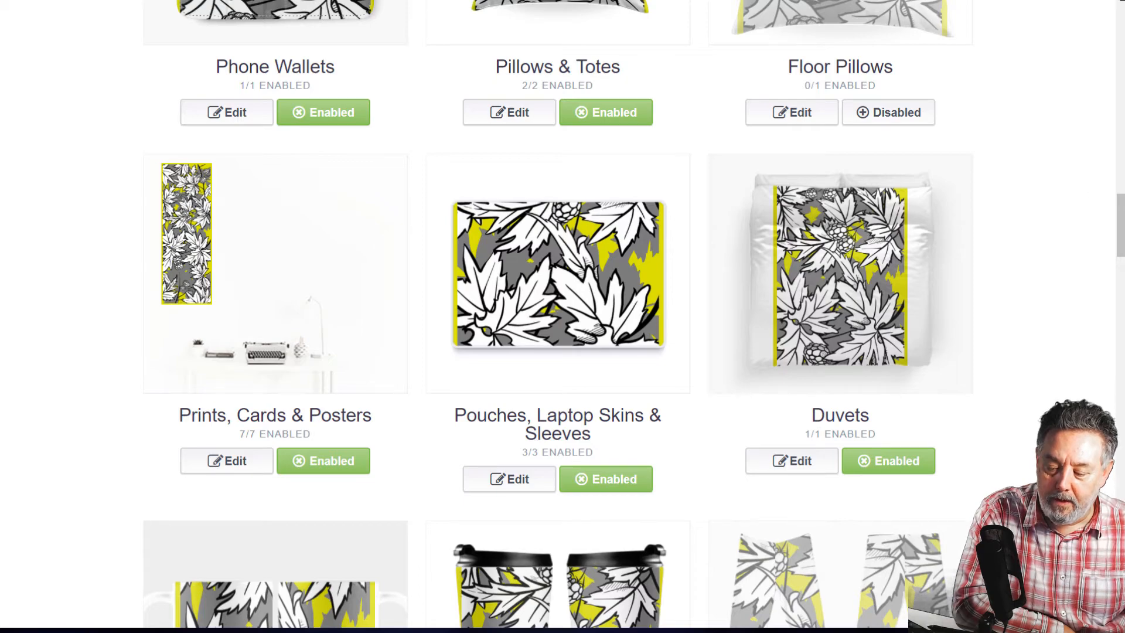
mouse_move(1121, 218)
left_mouse_down()
mouse_move(1117, 130)
mouse_move(1115, 220)
left_mouse_up()
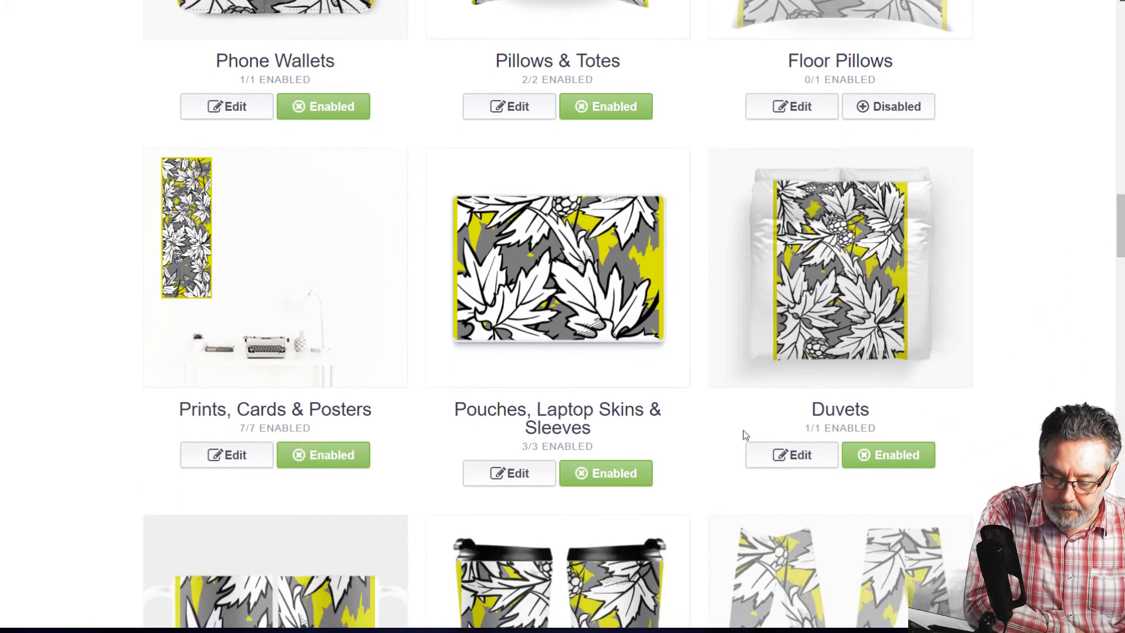
left_click(799, 461)
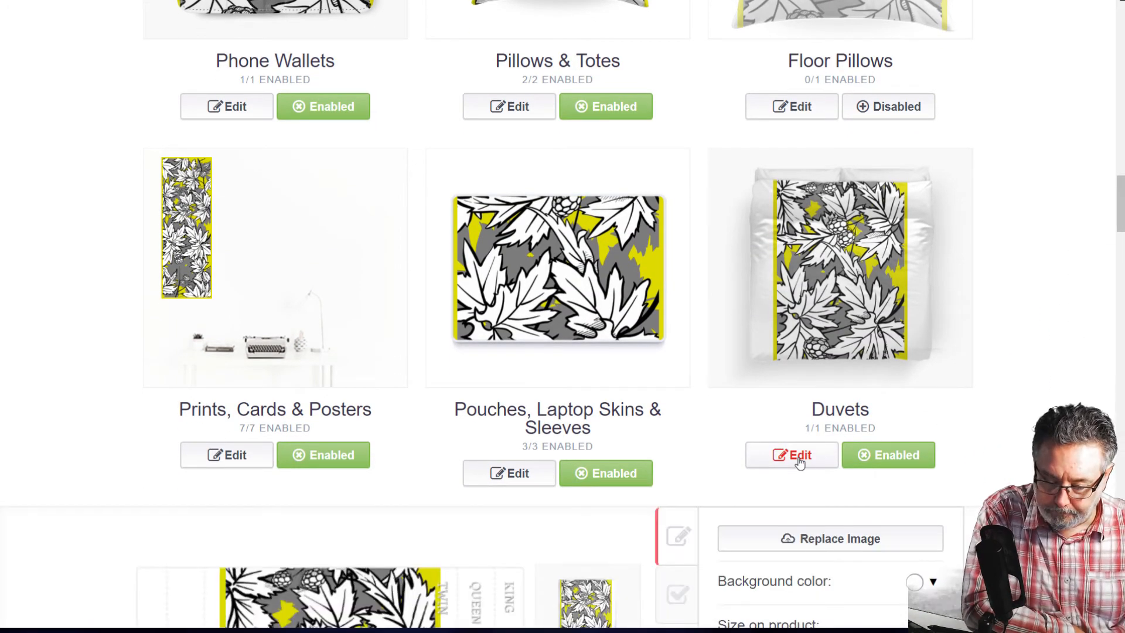
left_click_drag(1113, 194, 1112, 219)
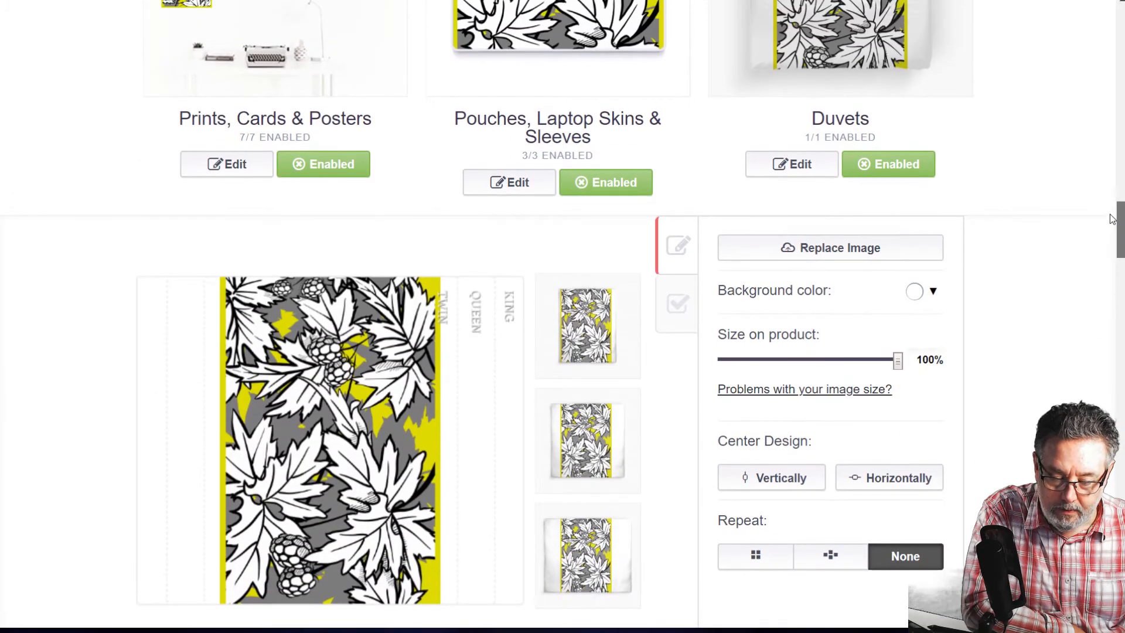
Set the duvet's background color to bright yellow (#defb00) to match the artwork's border and apply the changes
left_click(915, 293)
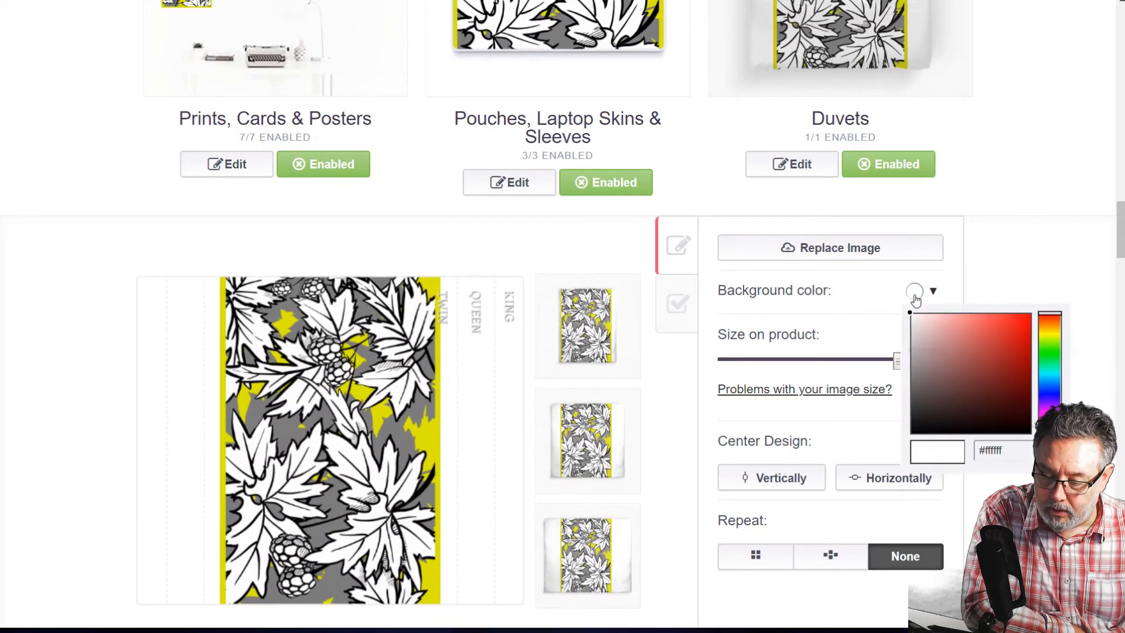
left_click(1050, 345)
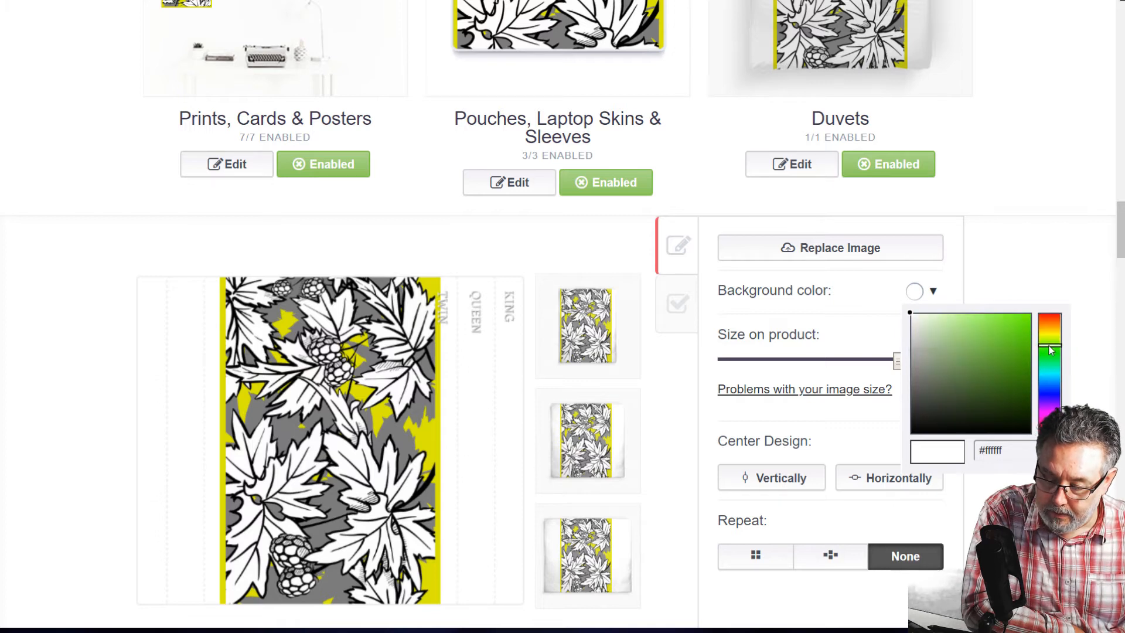
mouse_move(1050, 347)
left_mouse_down()
mouse_move(1022, 317)
mouse_move(1032, 314)
mouse_move(1049, 343)
left_mouse_up()
left_click(1049, 334)
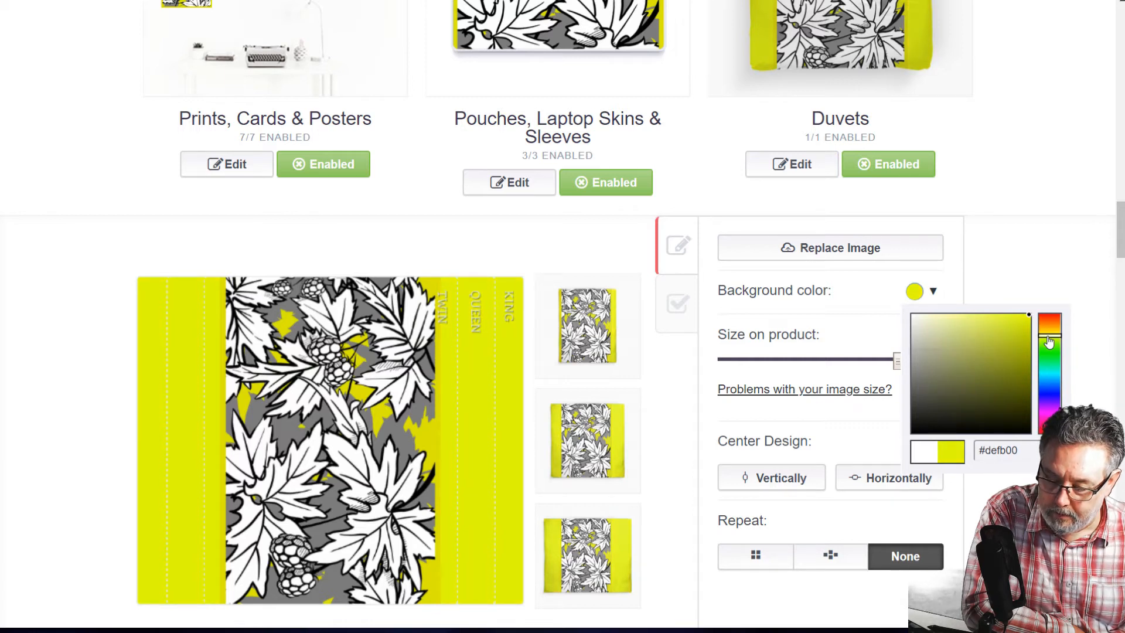
left_click(1053, 451)
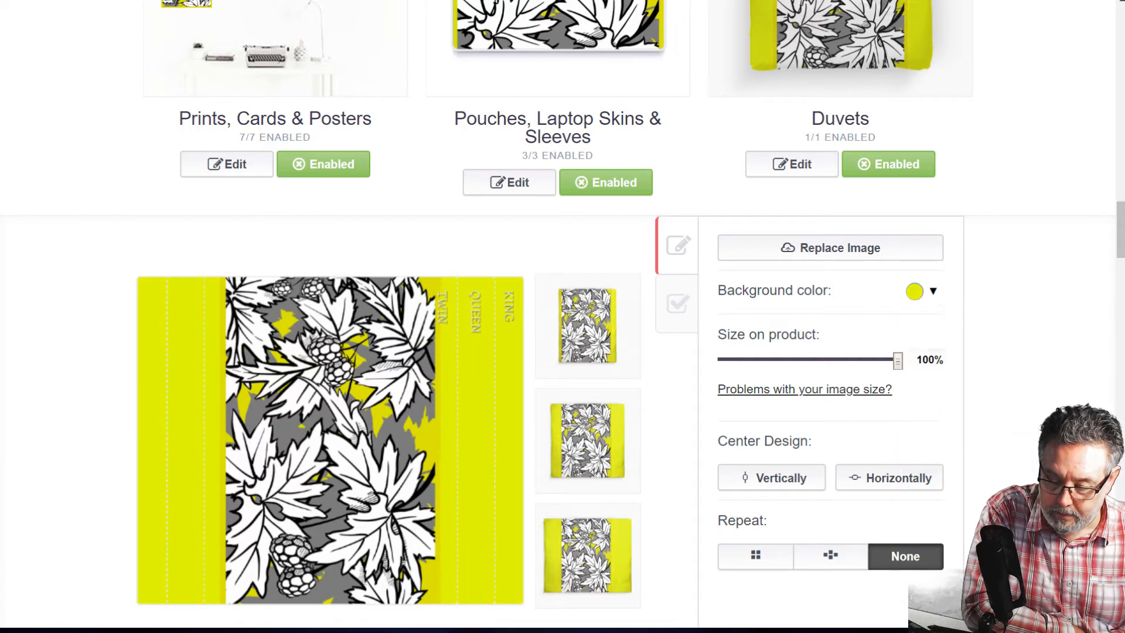
scroll(1119, 219, "down", 5)
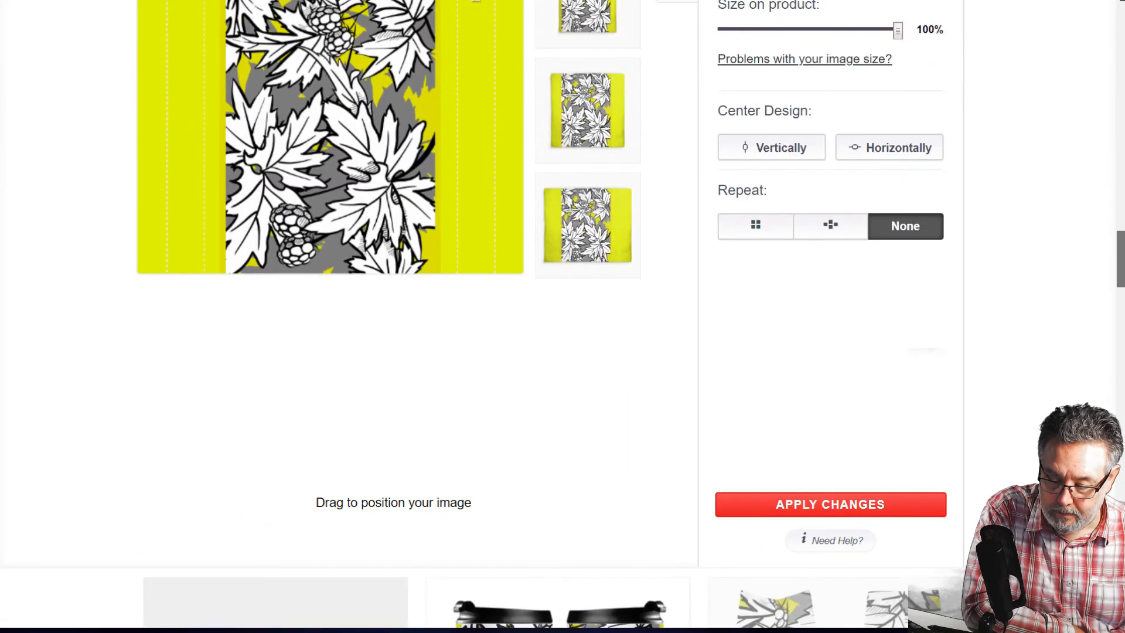
left_click(891, 503)
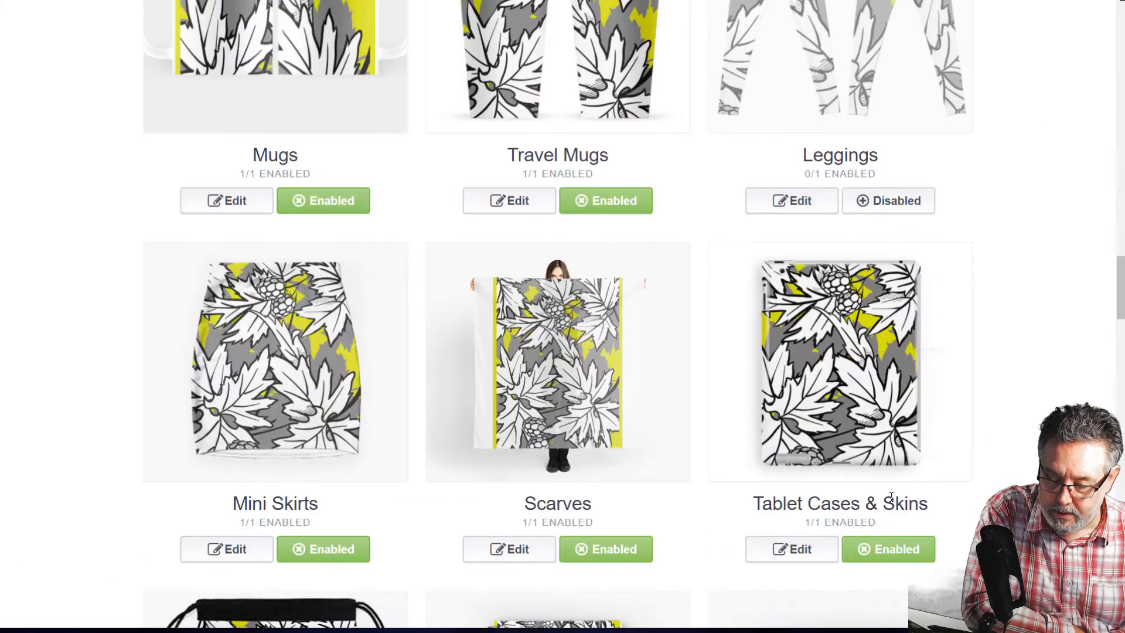
Open the Prints, Cards & Posters product for editing and view the availability and markup settings of its print types
left_click_drag(1121, 287, 1111, 235)
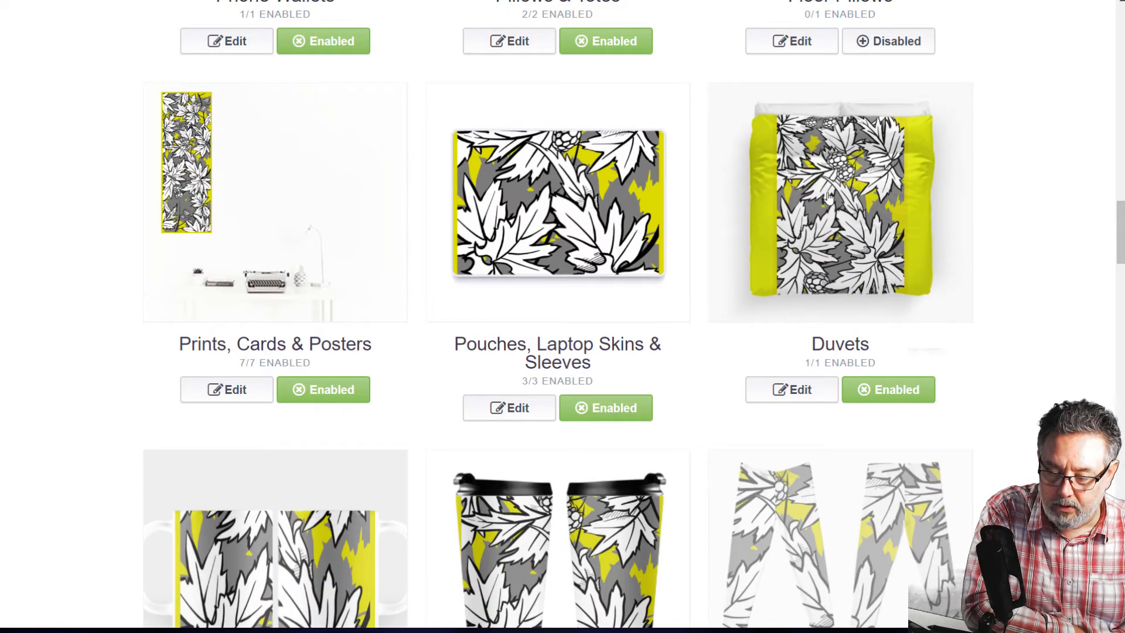
mouse_move(1122, 219)
left_mouse_down()
mouse_move(1123, 180)
mouse_move(1122, 224)
mouse_move(1119, 212)
left_mouse_up()
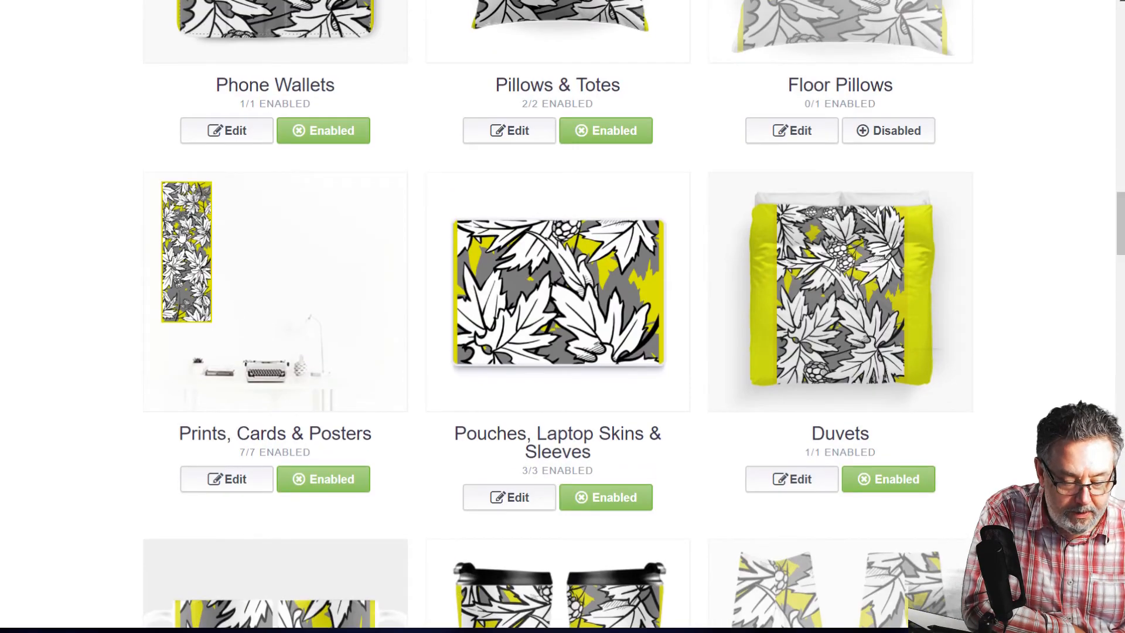
left_click(229, 479)
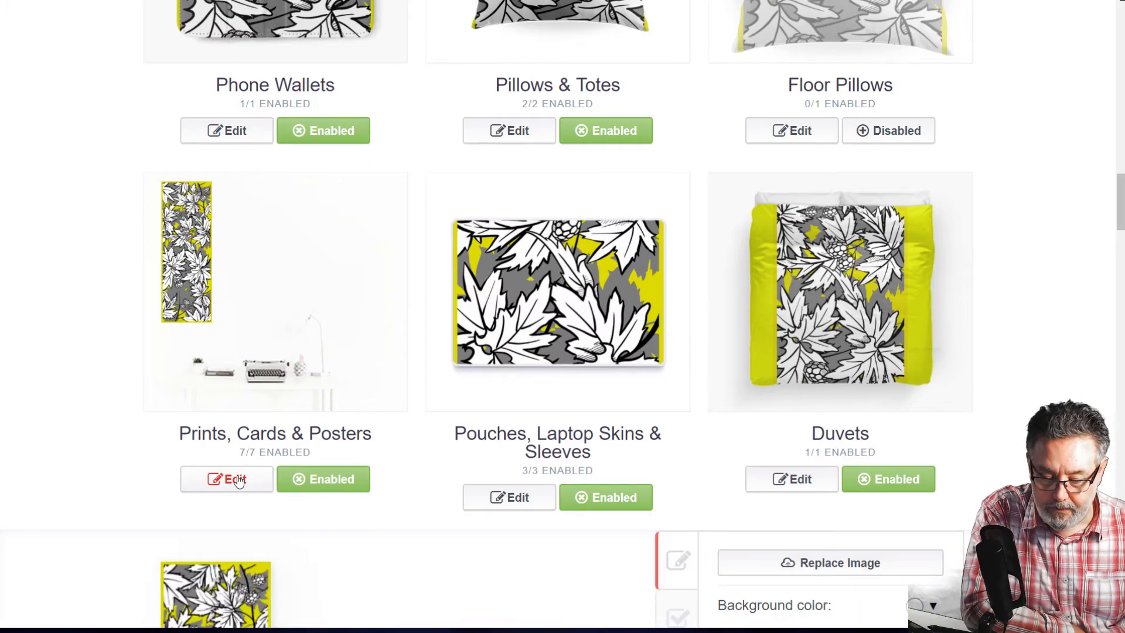
left_click_drag(1121, 193, 1121, 229)
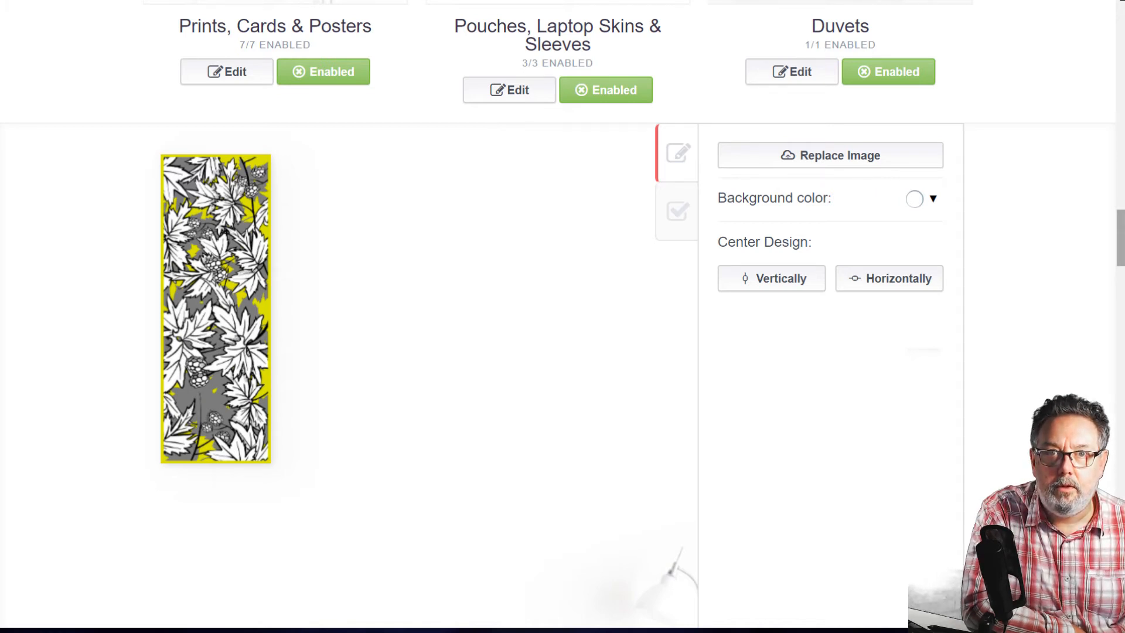
mouse_move(1120, 228)
left_mouse_down()
mouse_move(1110, 197)
mouse_move(1111, 211)
left_mouse_up()
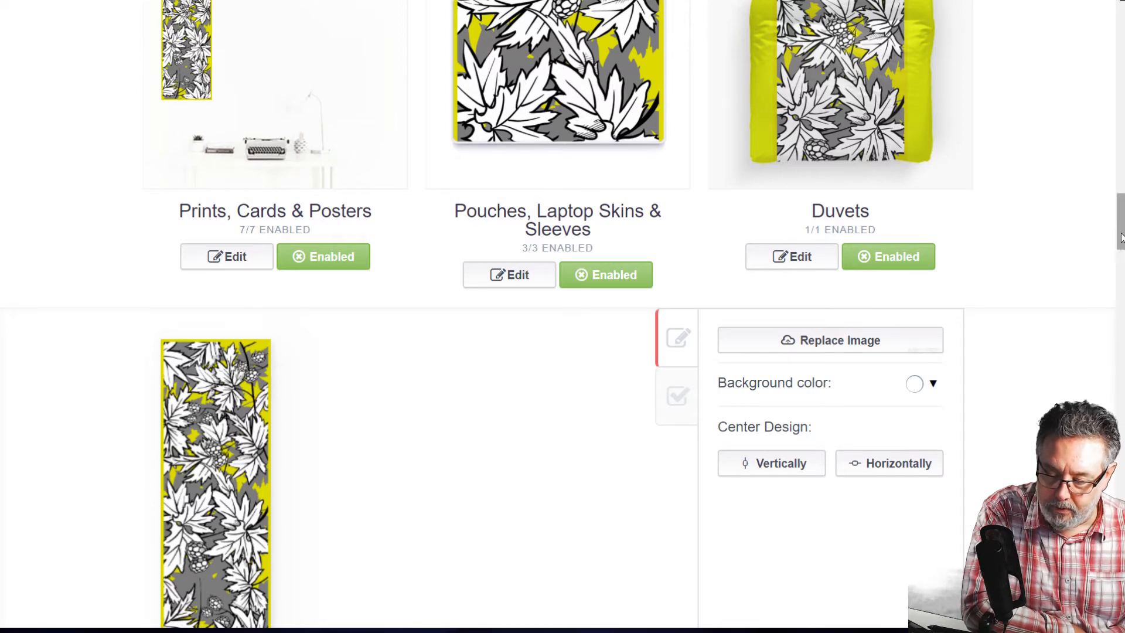
left_click_drag(1123, 233, 1123, 244)
left_click(667, 292)
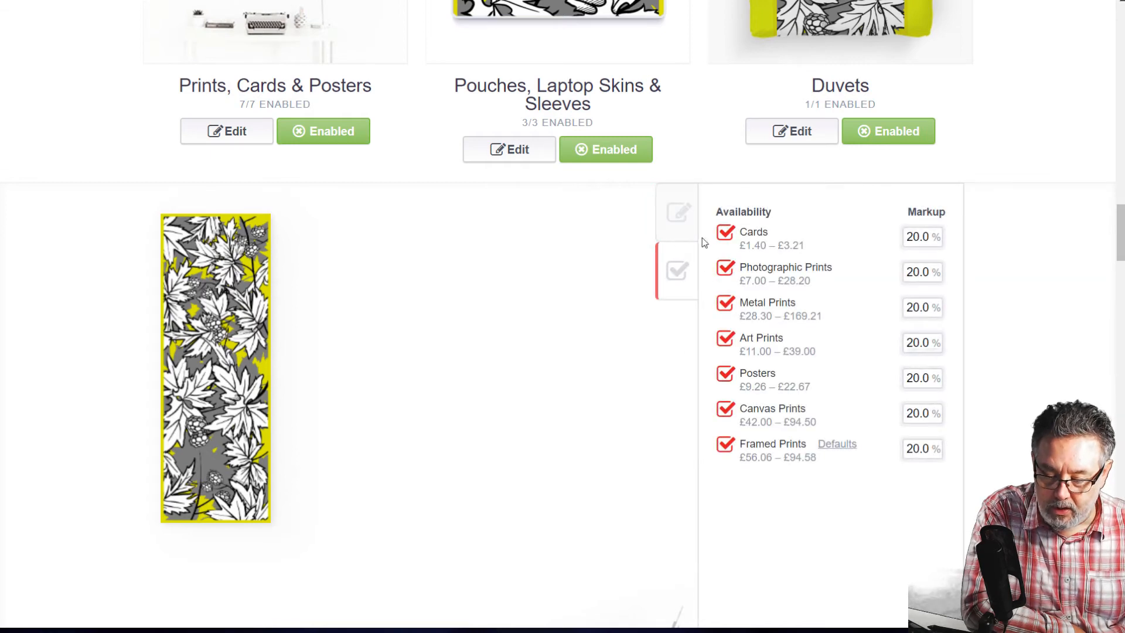
left_click(686, 219)
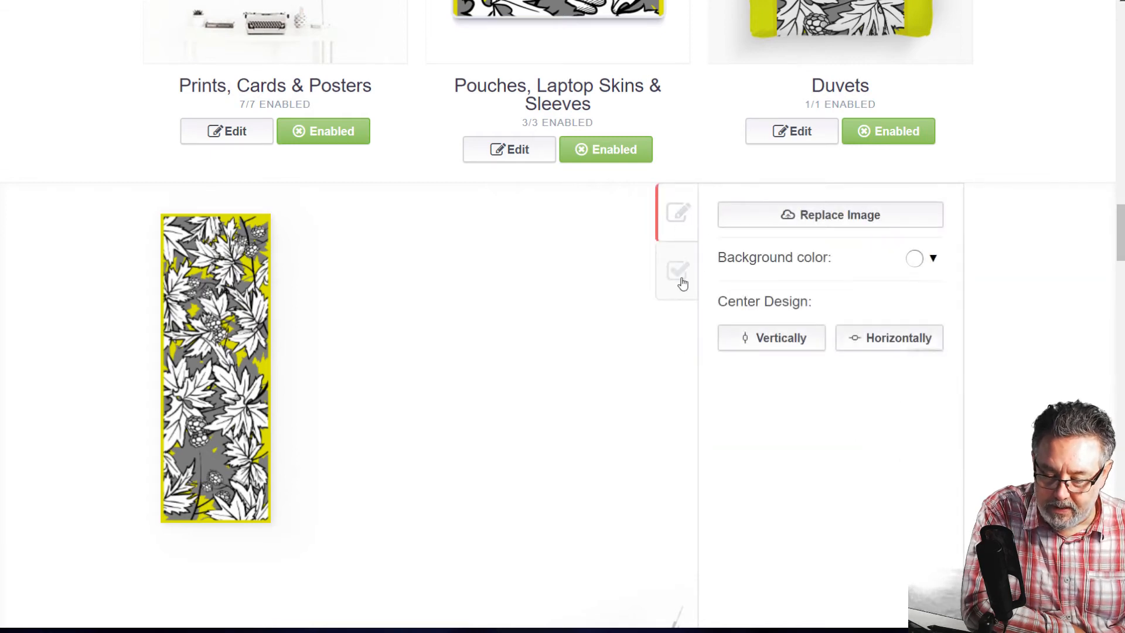
left_click(686, 283)
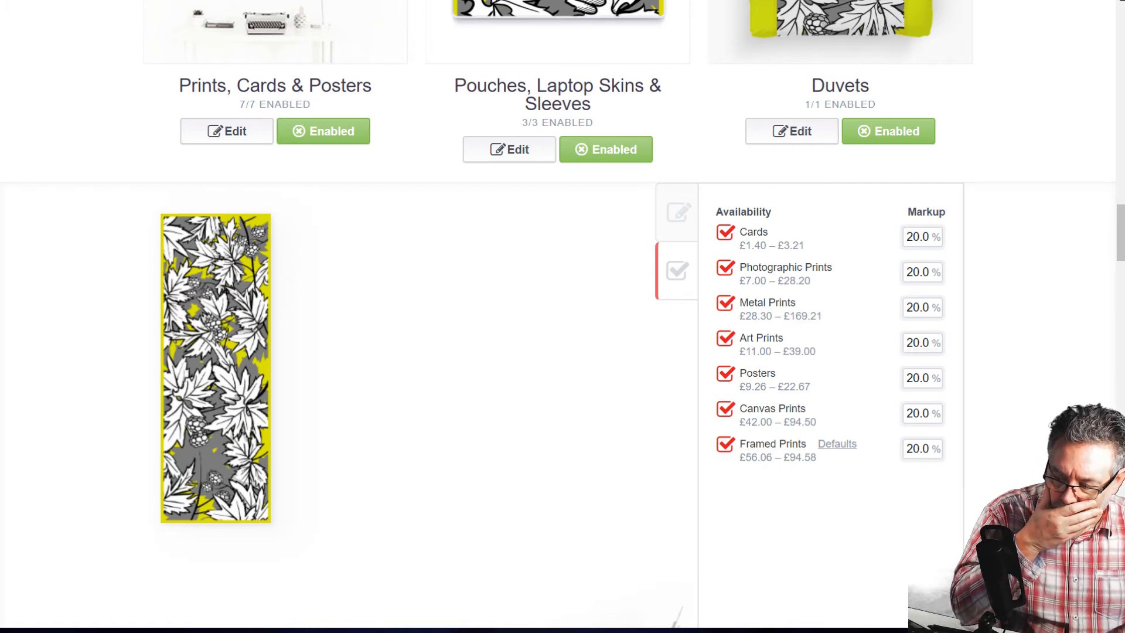
Disable the Mugs product for this artwork
mouse_move(1117, 214)
left_mouse_down()
mouse_move(1112, 273)
mouse_move(1110, 221)
left_mouse_up()
scroll(1110, 223, "down", 2)
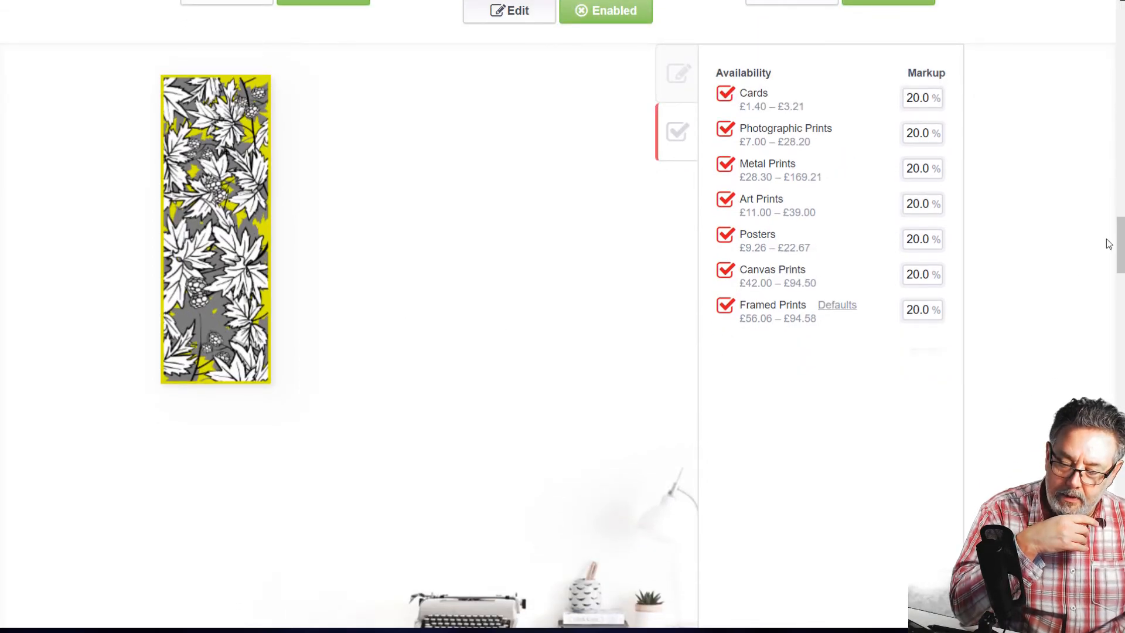
left_click_drag(1110, 244, 1117, 295)
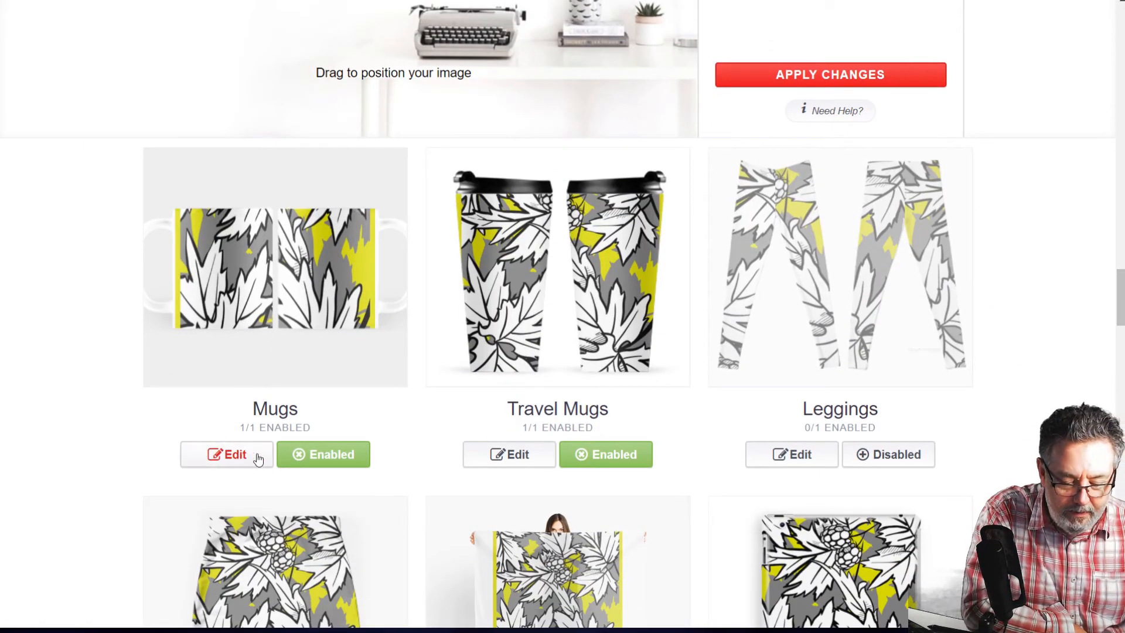
left_click(300, 458)
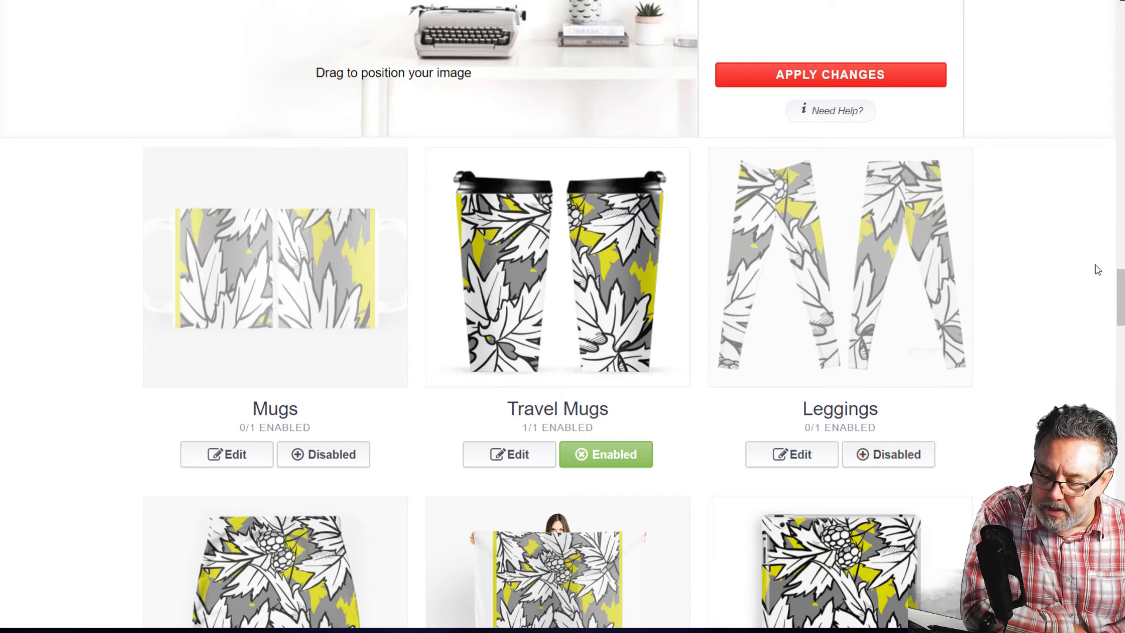
Open the Leggings product to check how the artwork sits on it, and enable it for sale
left_click_drag(1121, 294, 1120, 309)
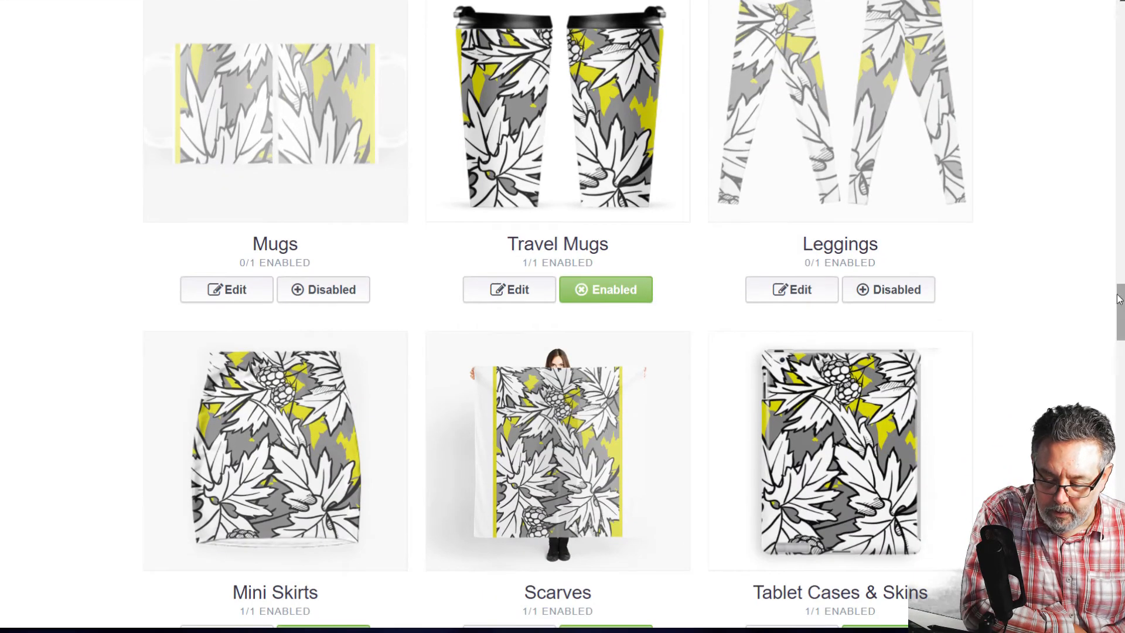
left_click(797, 303)
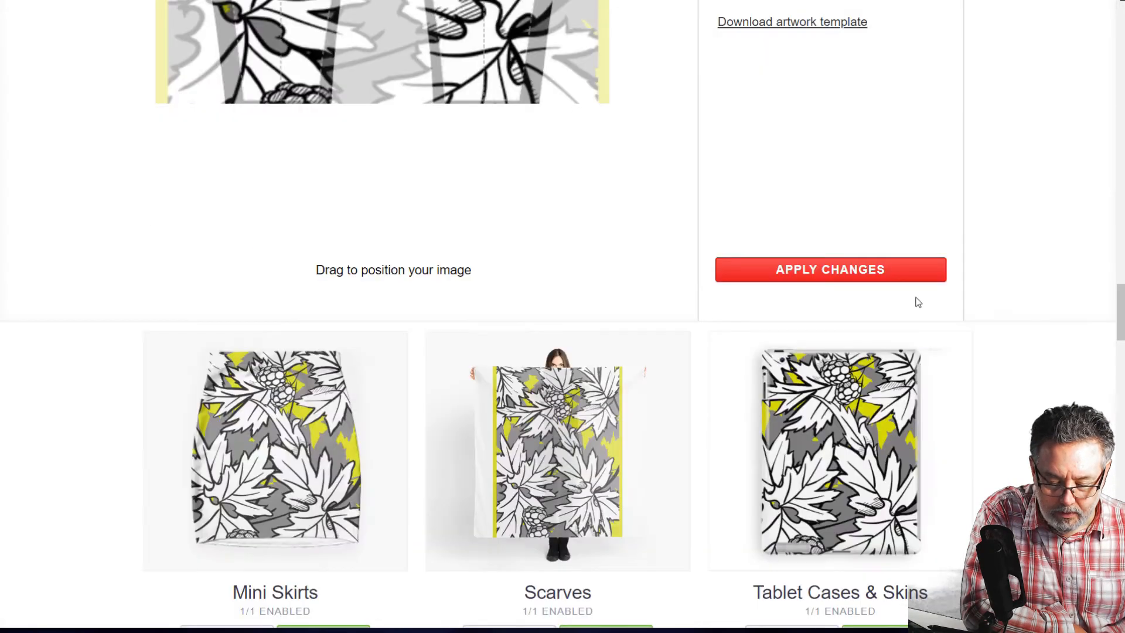
left_click_drag(1121, 310, 1121, 273)
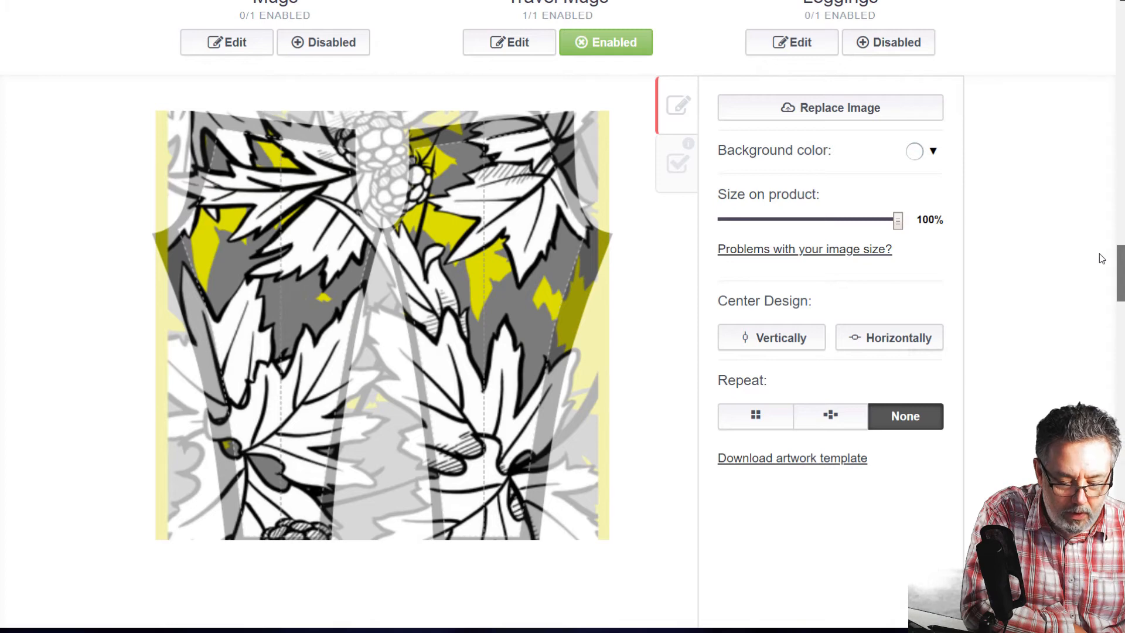
scroll(1100, 252, "up", 5)
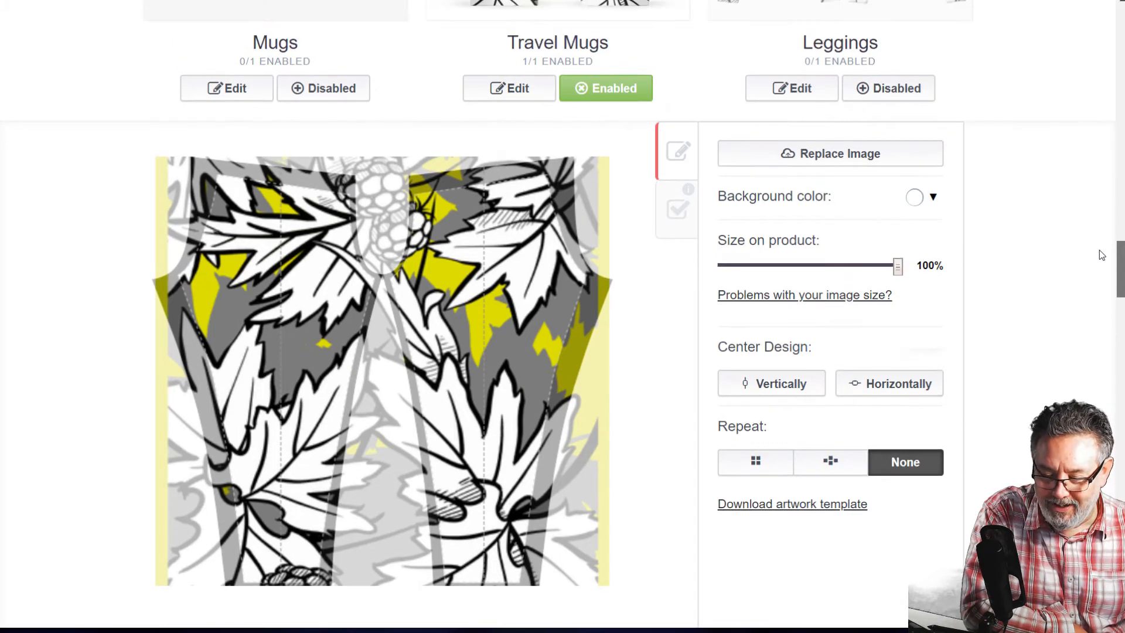
scroll(1102, 233, "down", 1)
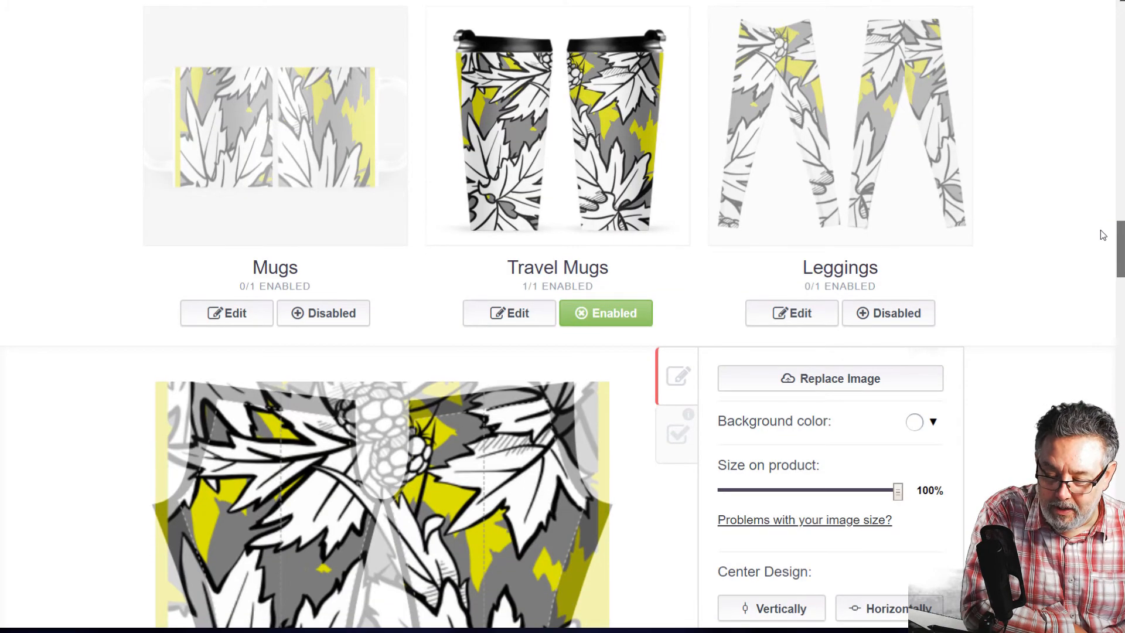
left_click(874, 313)
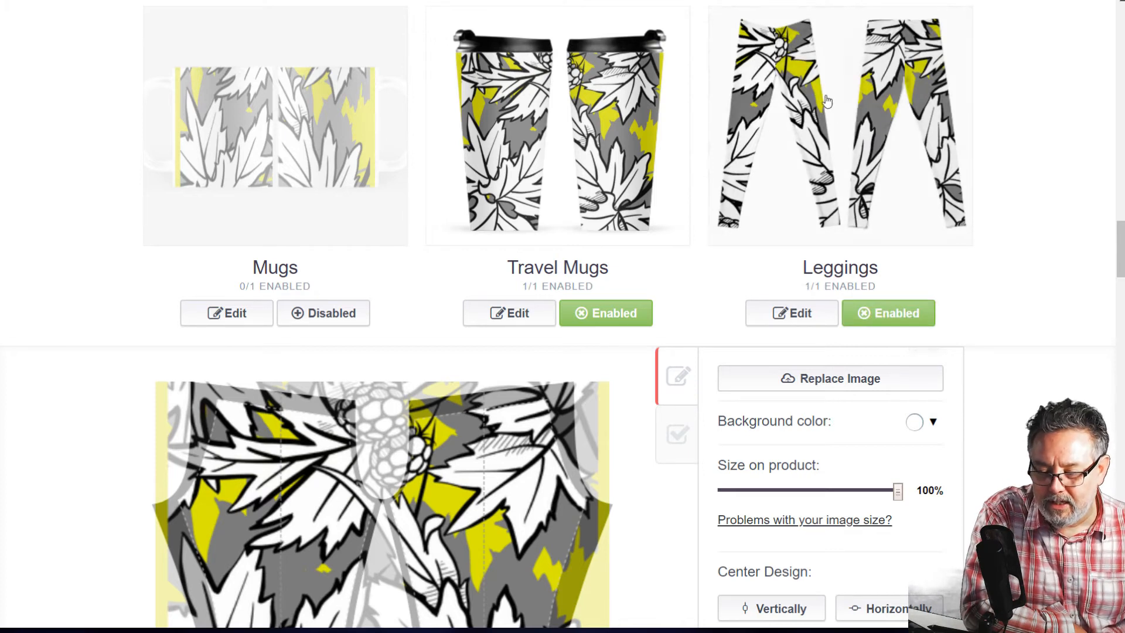
Disable the Leggings and Mini Skirts products for this artwork
left_click(859, 314)
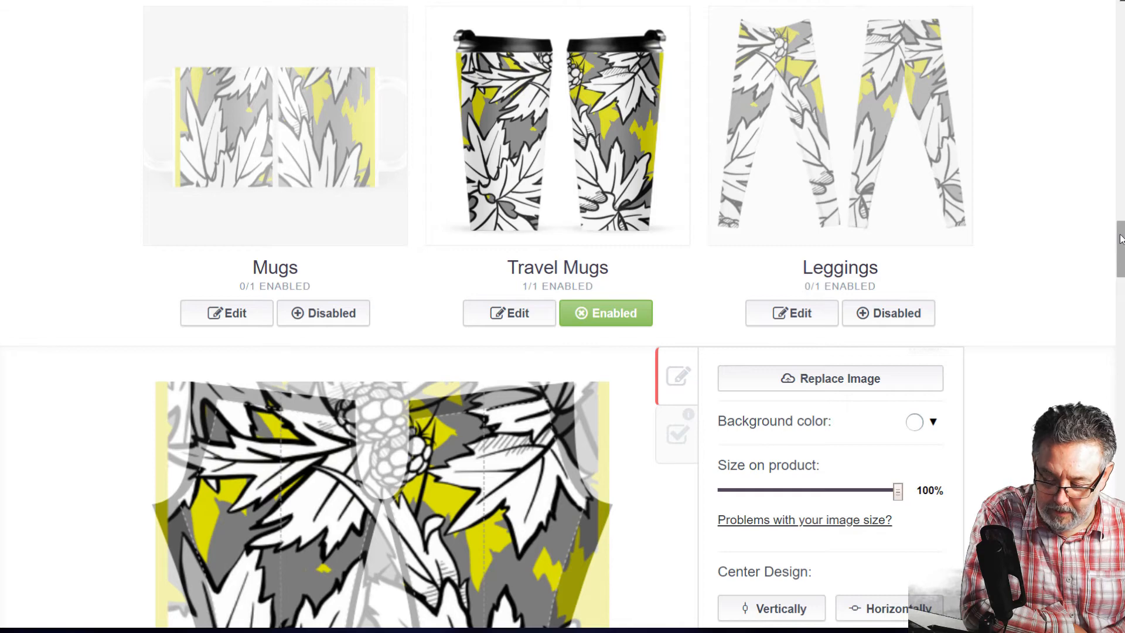
left_click_drag(1121, 240, 1121, 315)
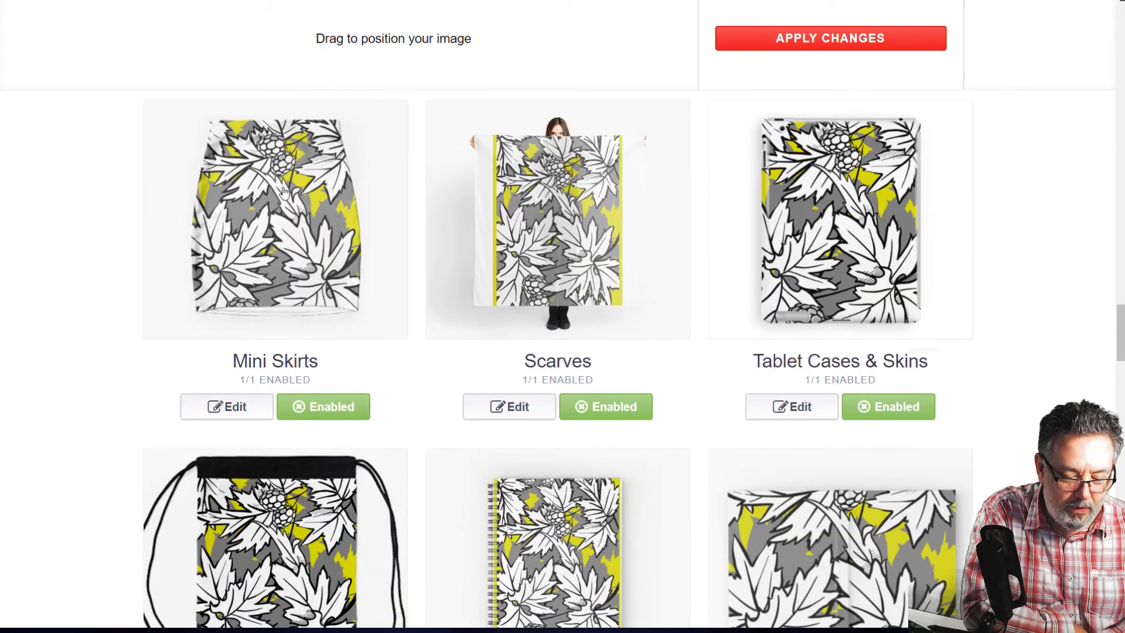
left_click(315, 411)
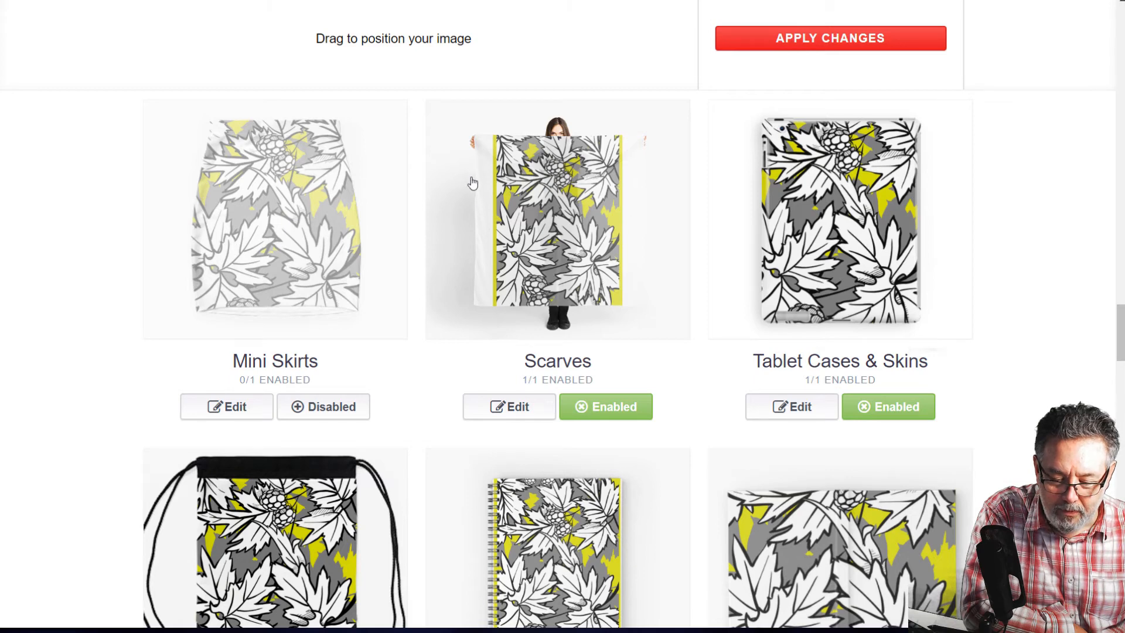
Set the Scarves product's background color to yellow (#d4e920) to extend the artwork's border, and apply the changes
left_click(509, 410)
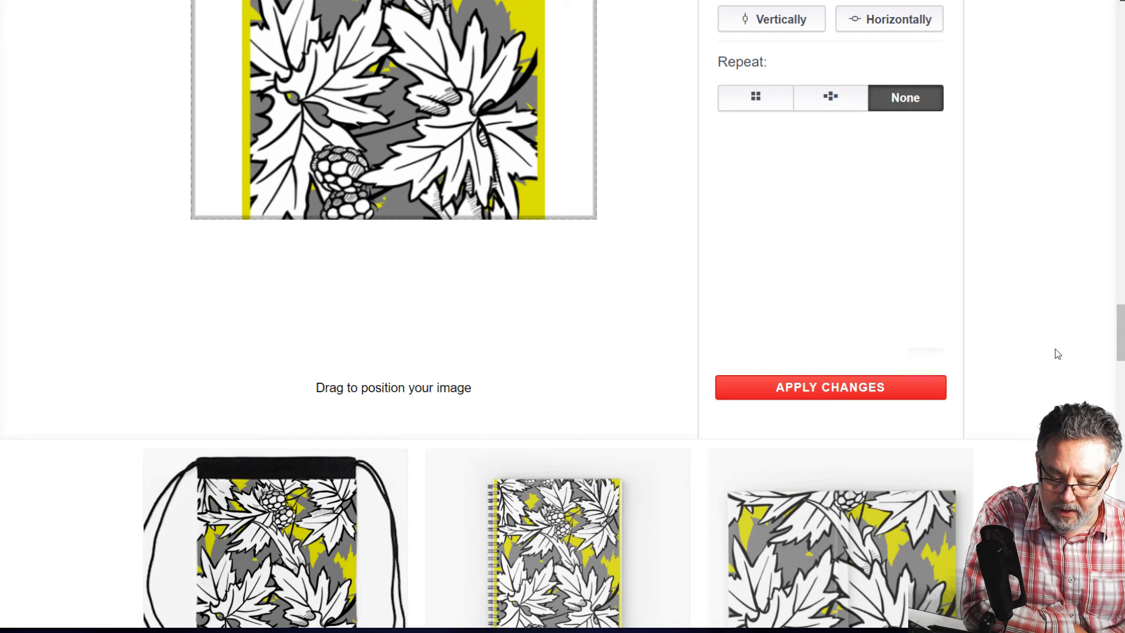
left_click_drag(1122, 321, 1122, 286)
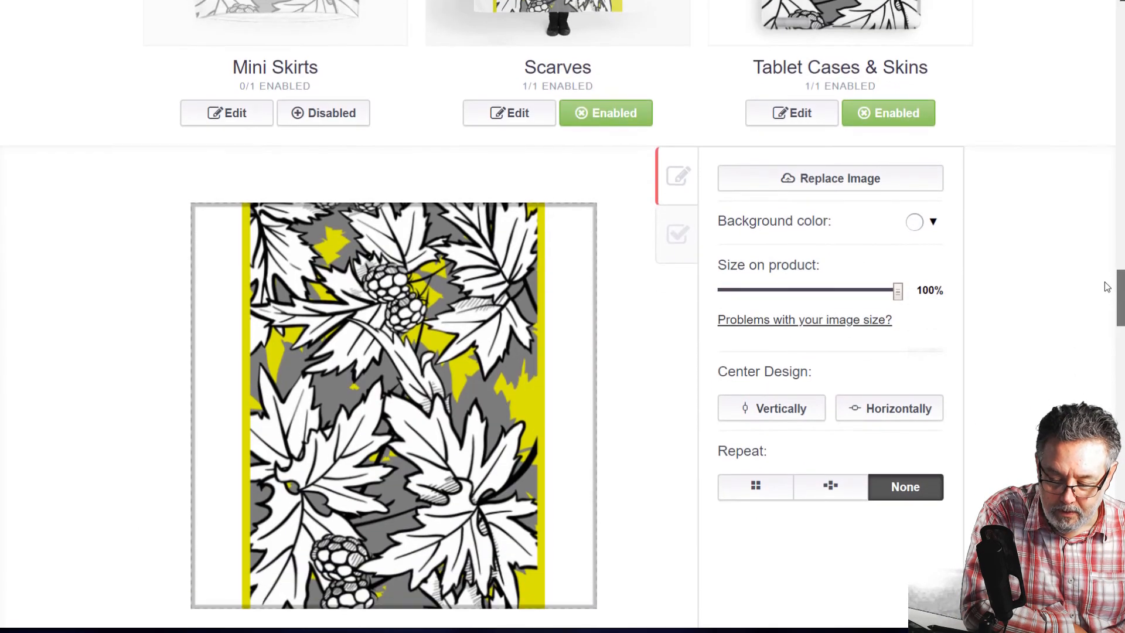
left_click(932, 222)
left_click(1046, 266)
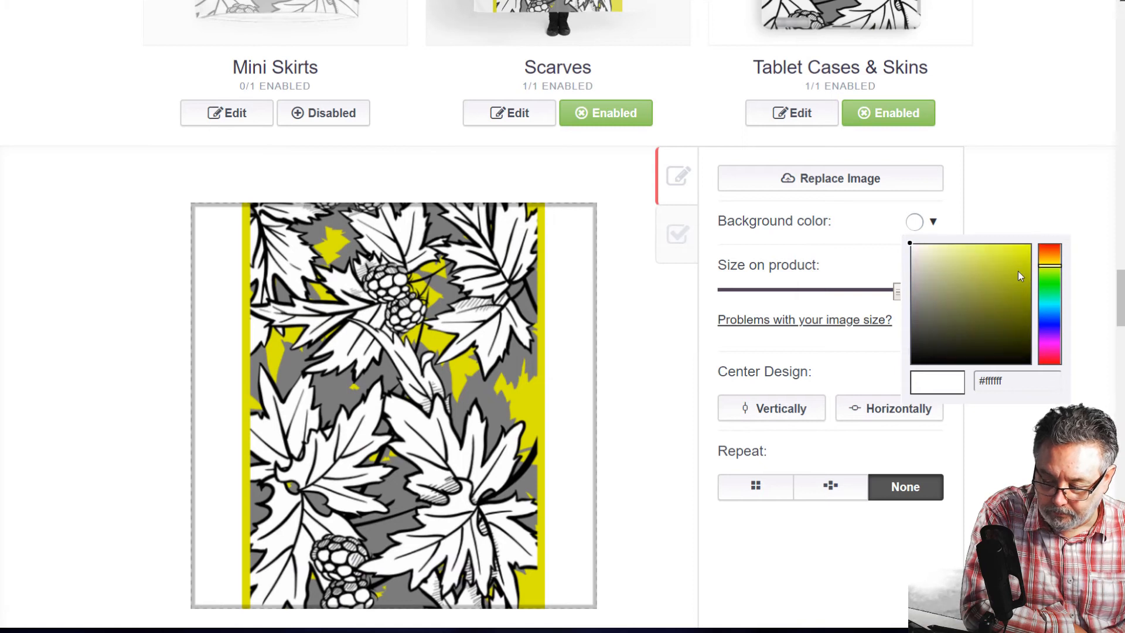
left_click(1012, 256)
left_click_drag(1012, 254, 1013, 255)
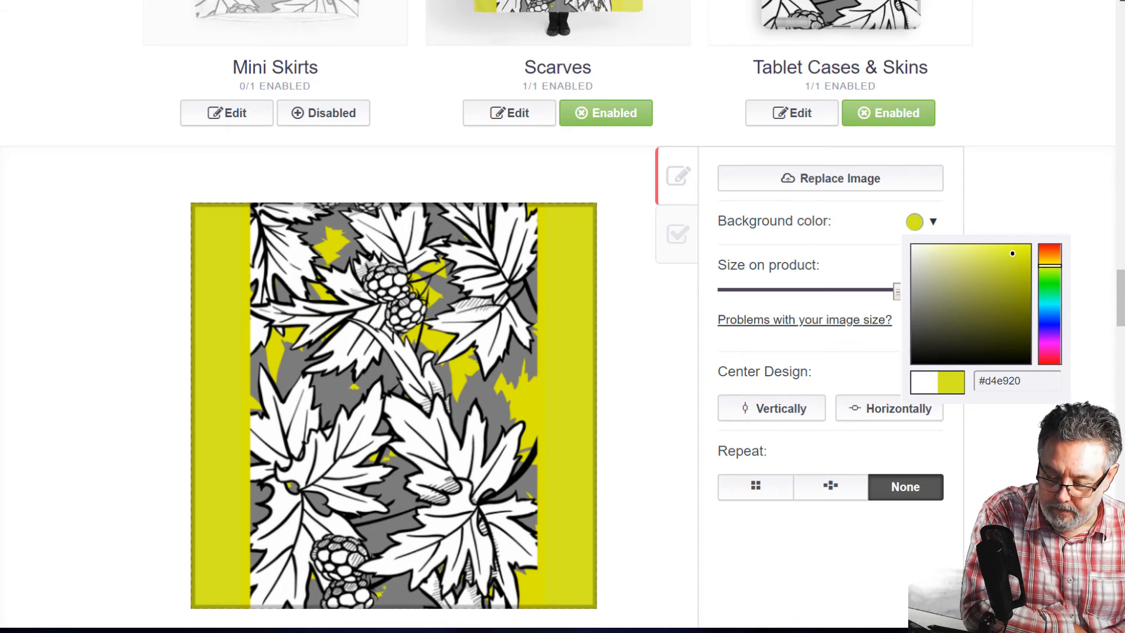
left_click(1087, 316)
left_click_drag(1121, 282, 1120, 303)
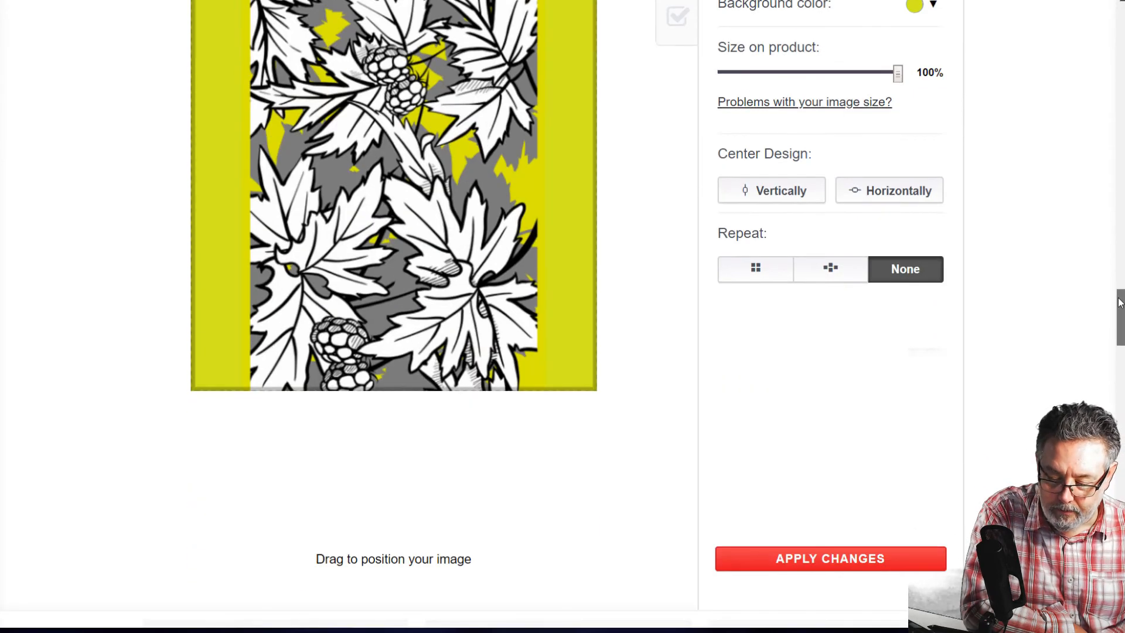
left_click(829, 557)
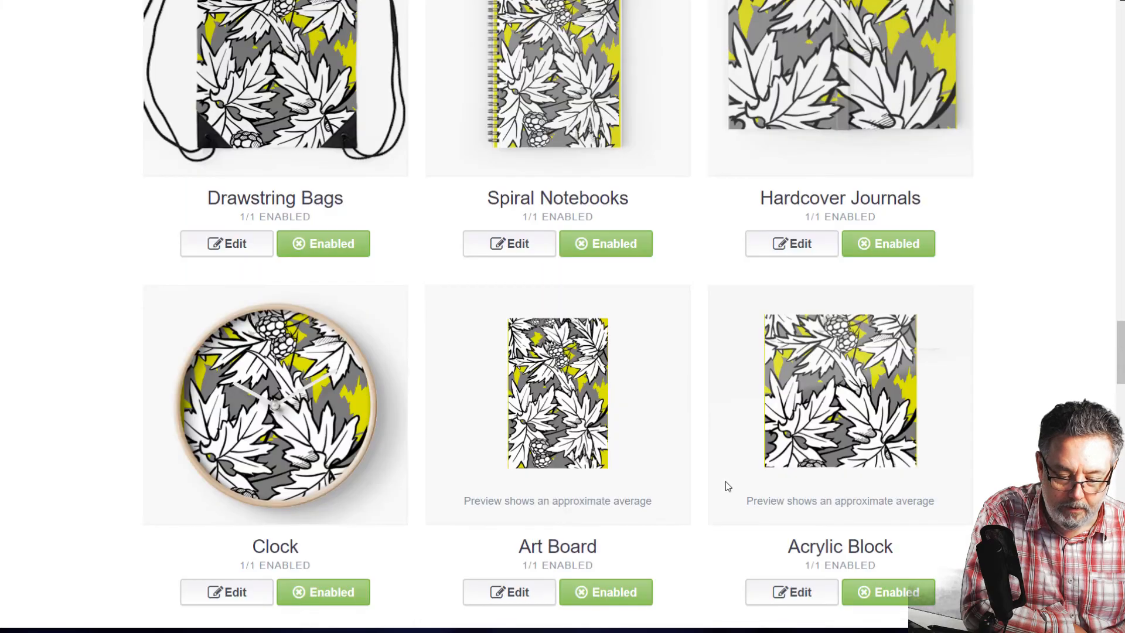
Disable the Scarves product for this artwork
left_click_drag(1121, 345, 1106, 289)
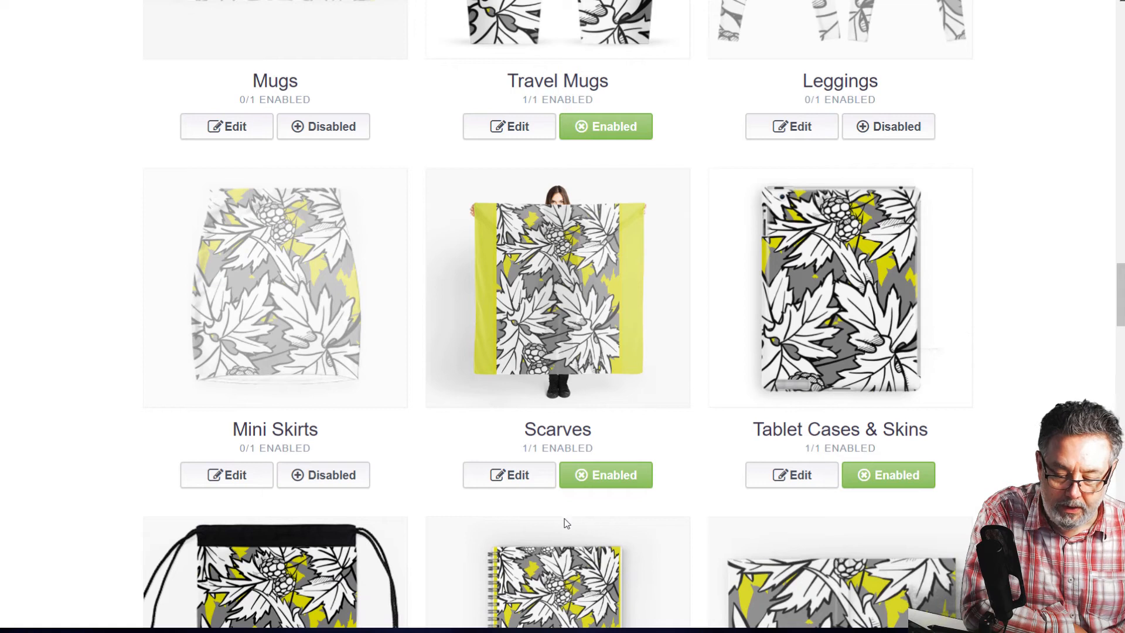
left_click(618, 480)
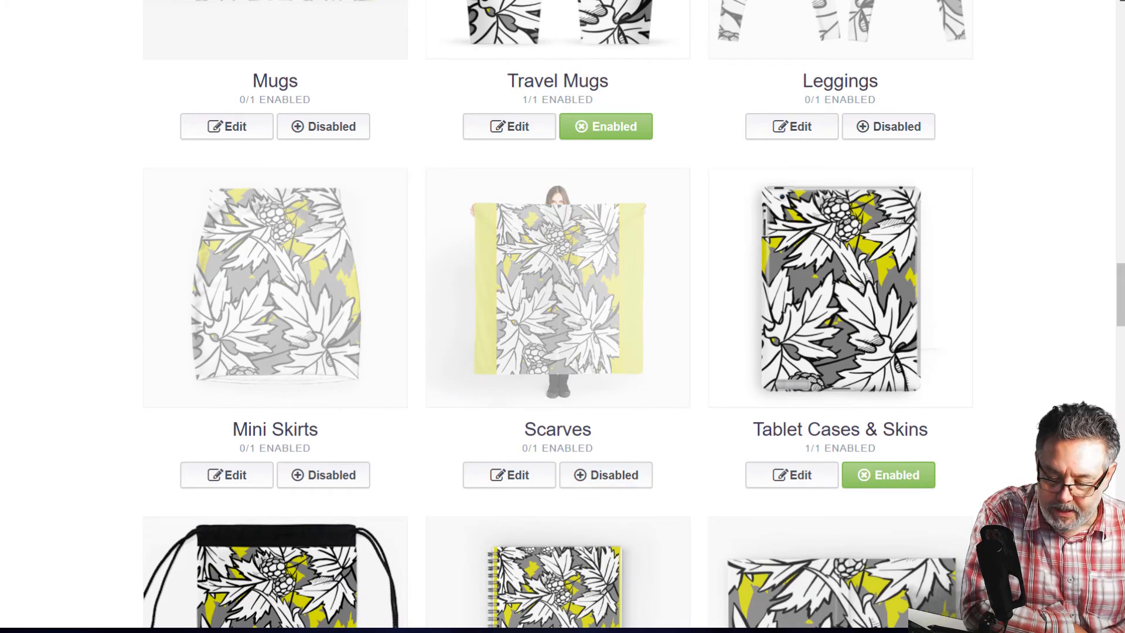
Open the Hardcover Journals product for editing and repeat its artwork in a regular grid
left_click_drag(1120, 292, 1120, 330)
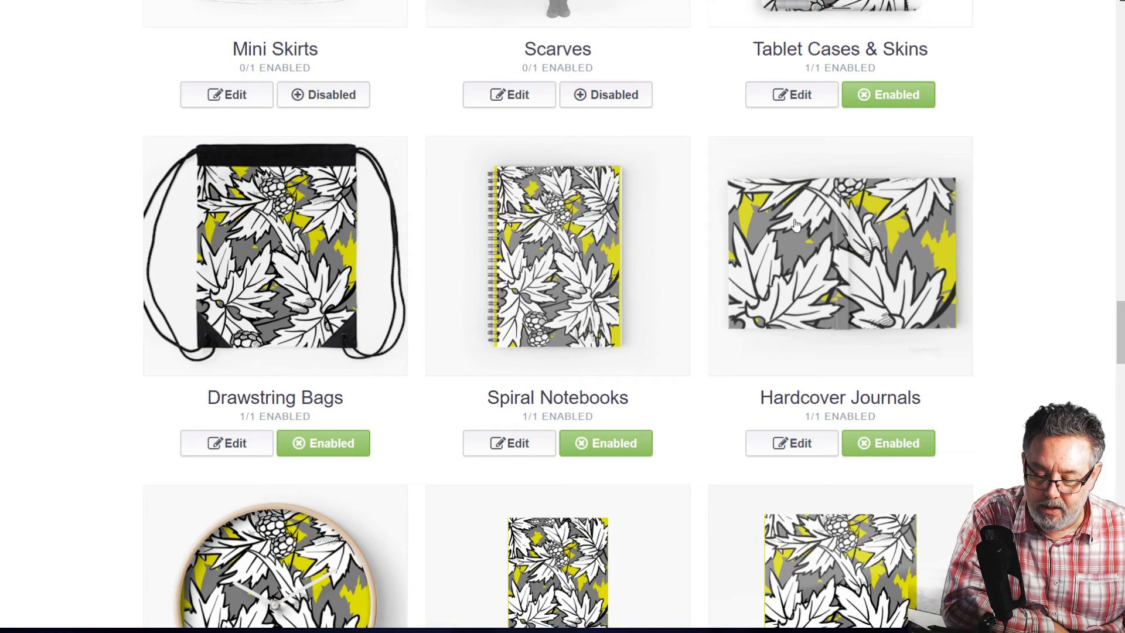
mouse_move(1119, 320)
left_mouse_down()
mouse_move(1119, 300)
mouse_move(1115, 334)
mouse_move(1117, 322)
left_mouse_up()
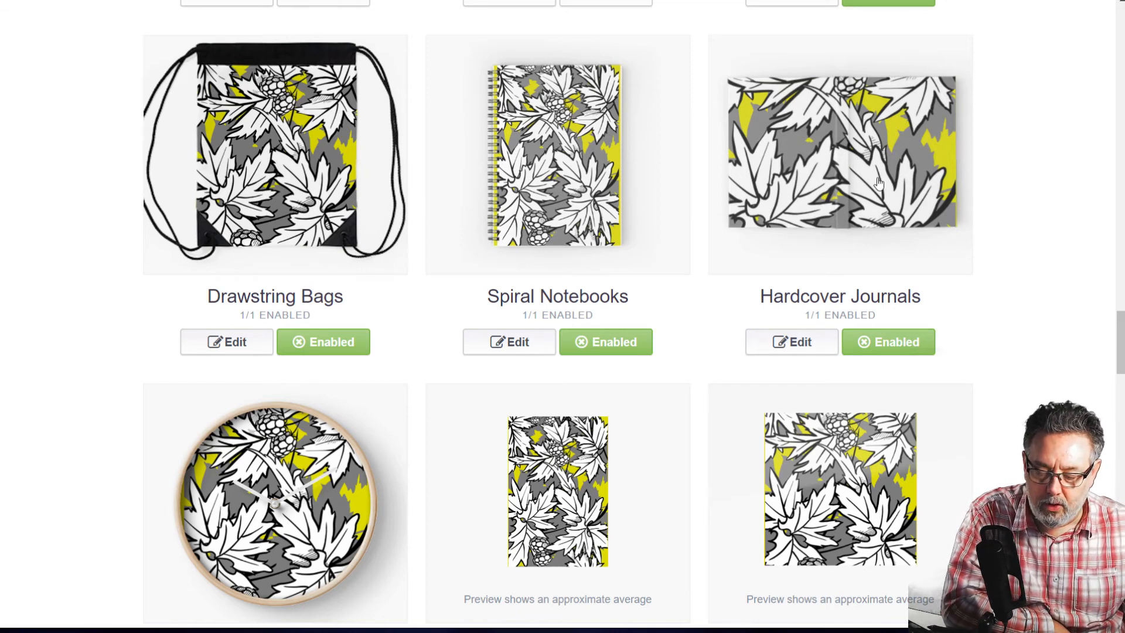
left_click(784, 343)
left_click_drag(1120, 304, 1119, 327)
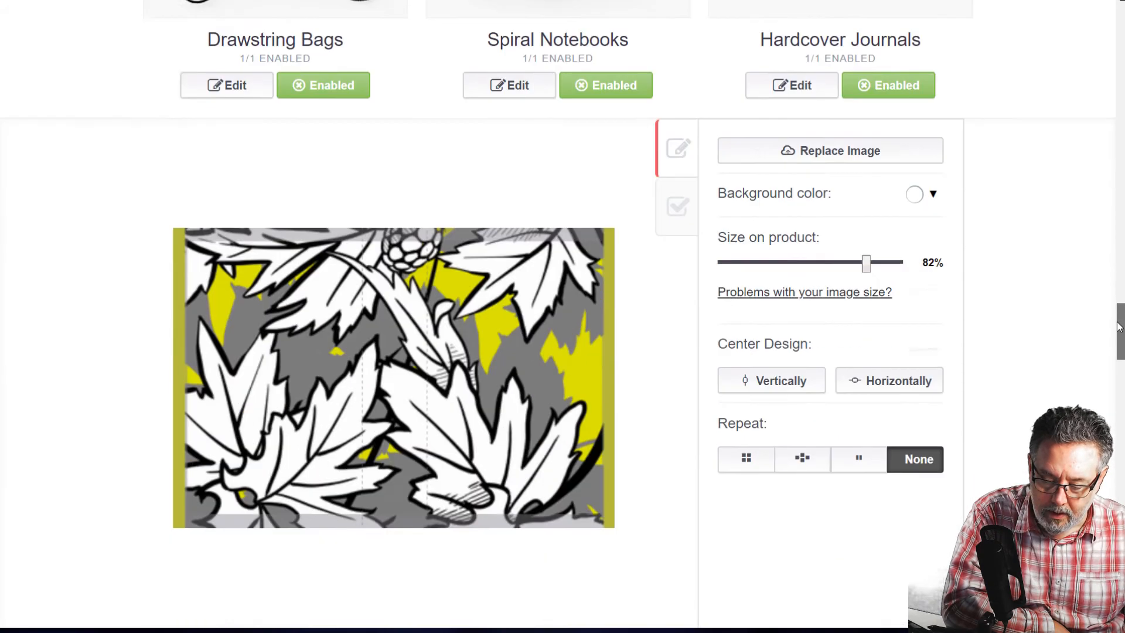
scroll(1120, 327, "up", 1)
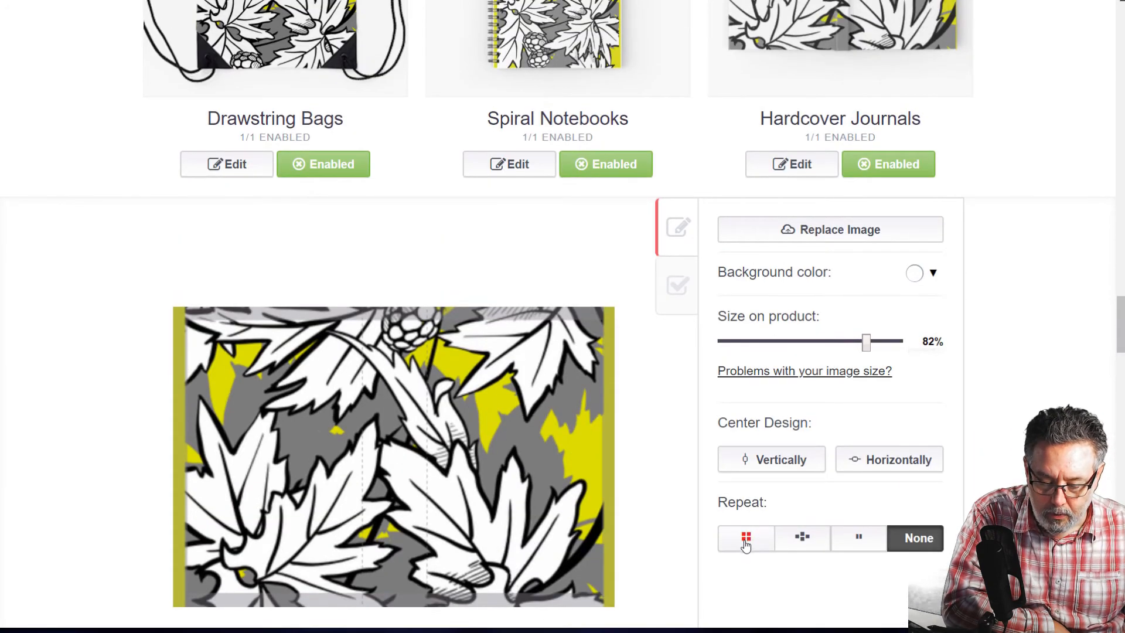
left_click(746, 543)
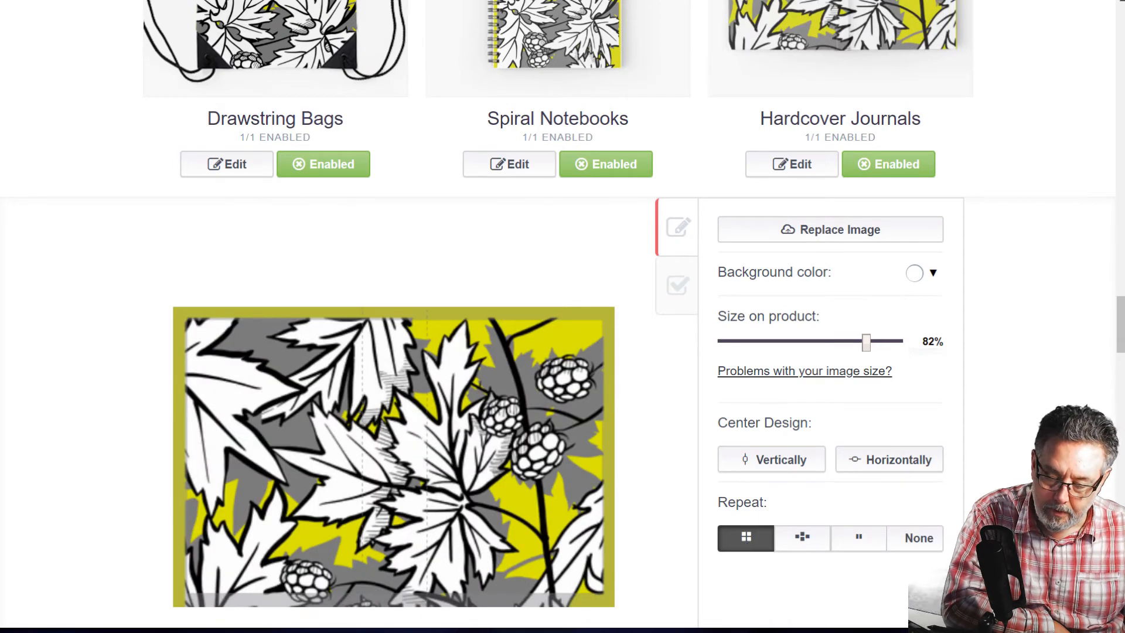
Try the journal's offset repeat pattern, then choose the two-panel repeat that places the artwork separately on the front and back covers
mouse_move(1121, 342)
left_mouse_down()
mouse_move(1121, 326)
mouse_move(1120, 340)
left_mouse_up()
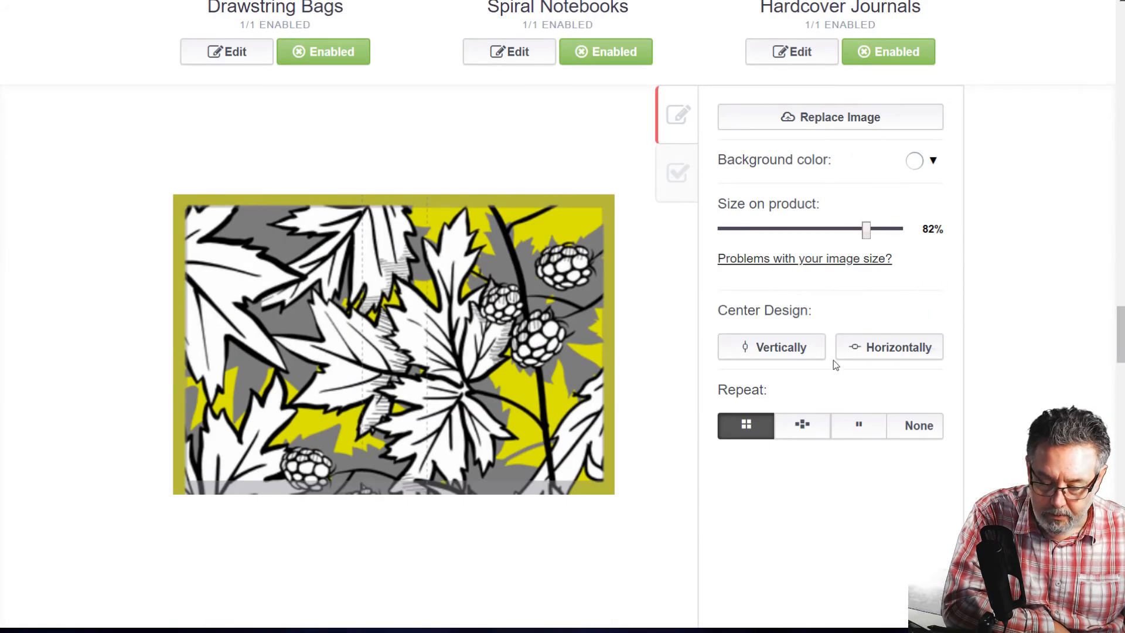
left_click(802, 430)
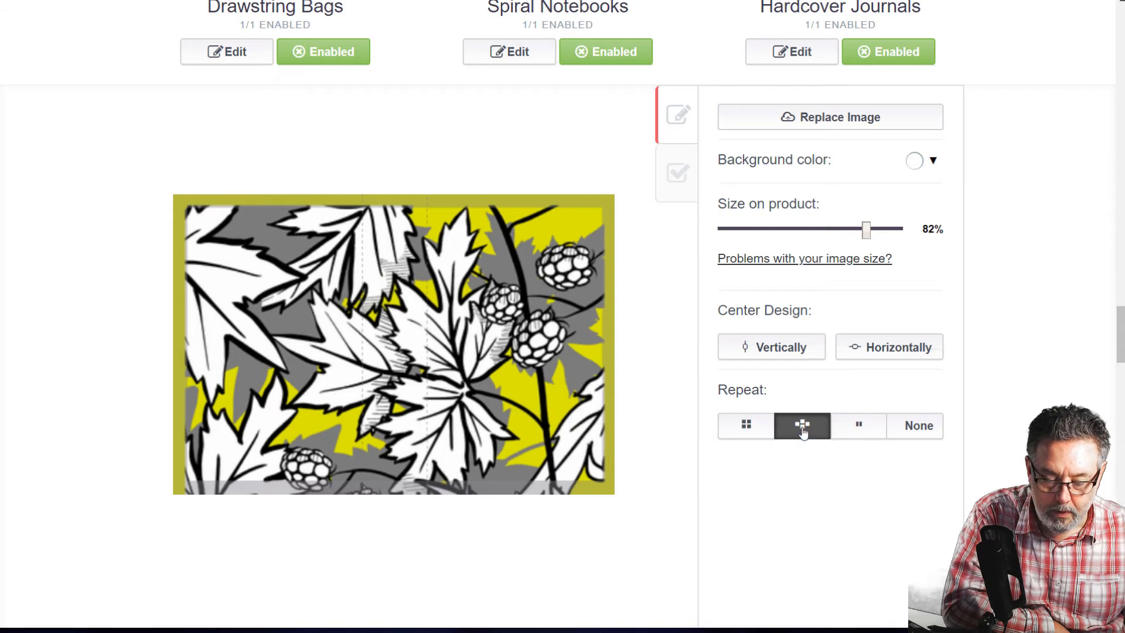
left_click(750, 429)
left_click(803, 430)
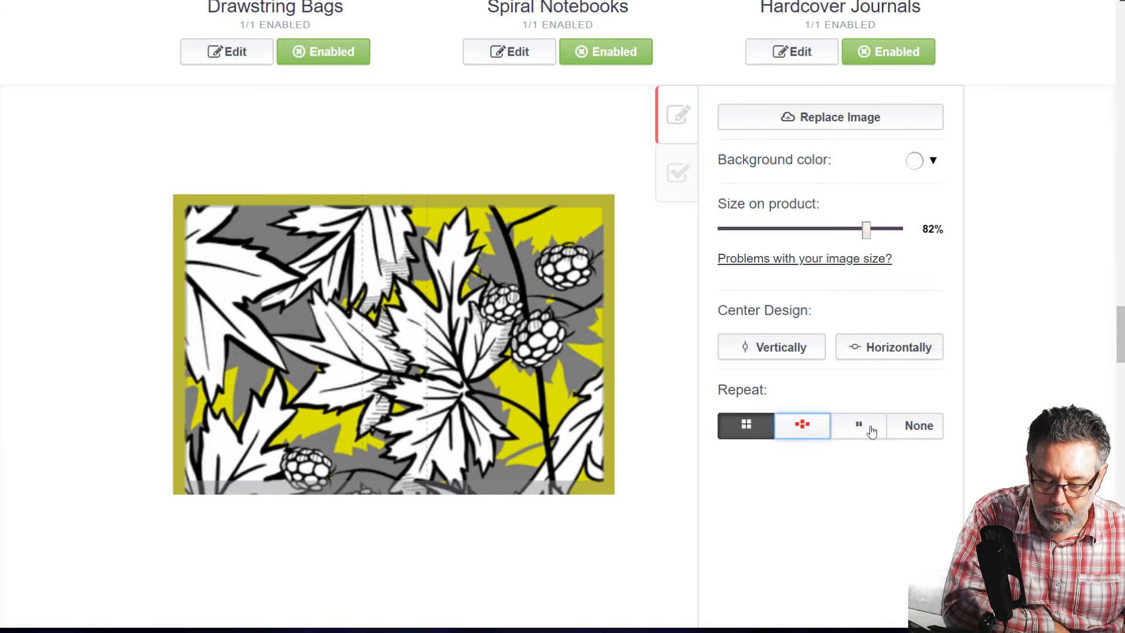
left_click(871, 431)
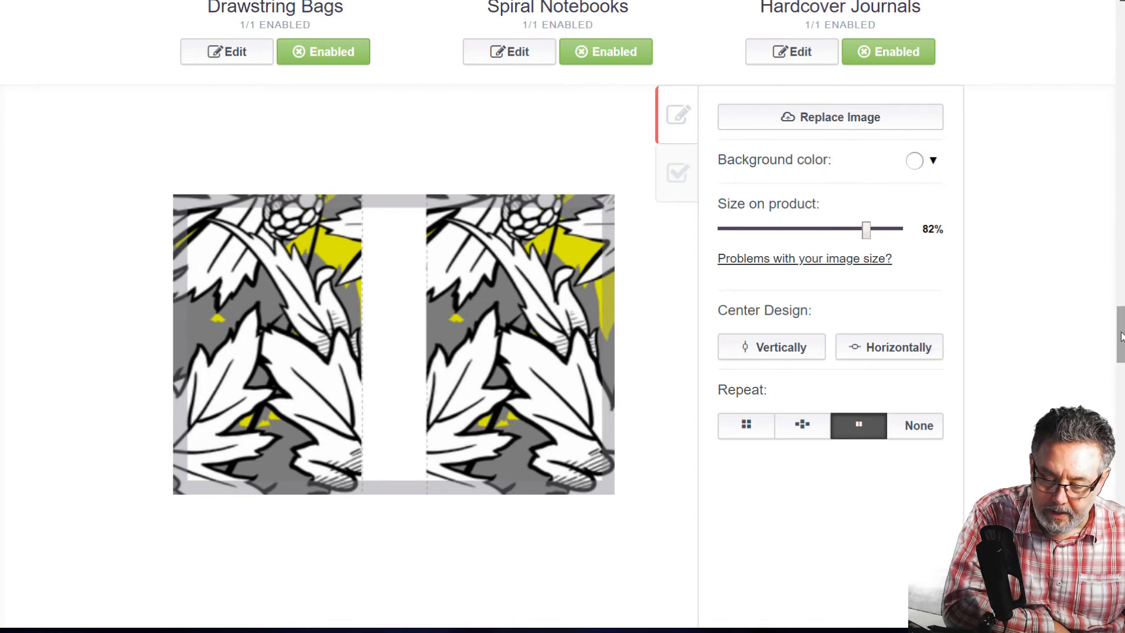
left_click_drag(1124, 334, 1124, 310)
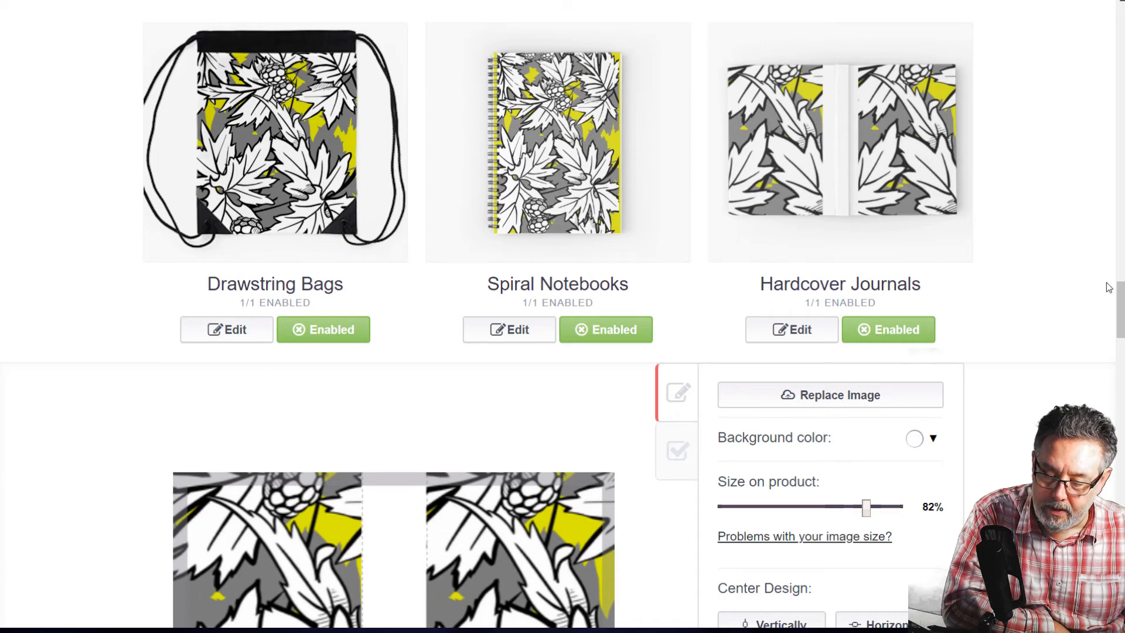
left_click_drag(1120, 297, 1120, 323)
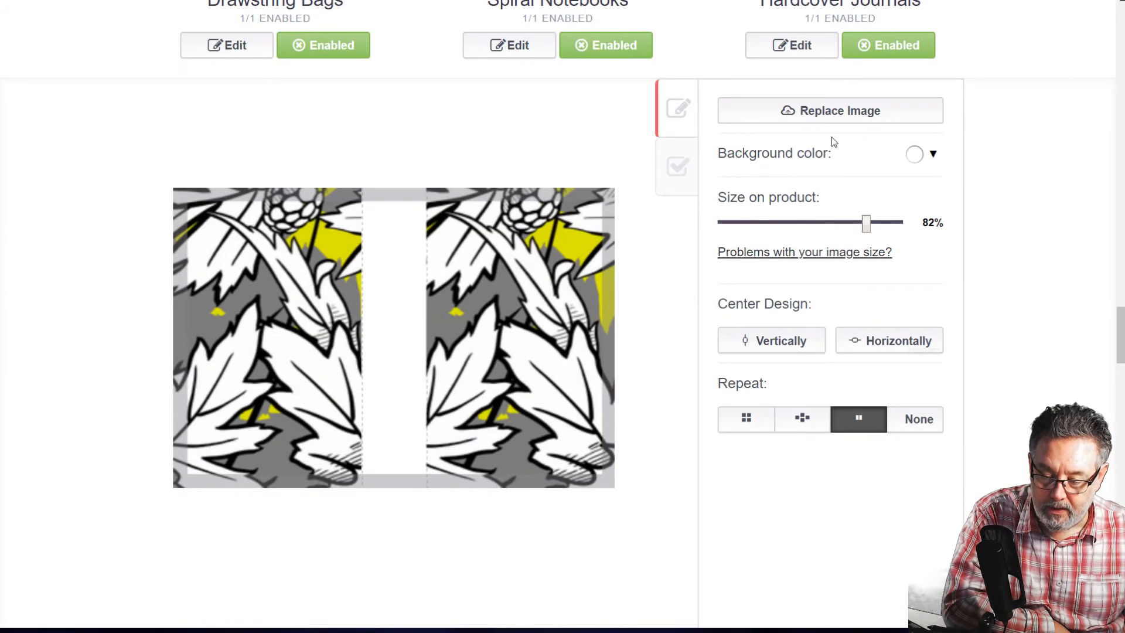
Color the hardcover journal's spine by setting the background to lime yellow (#c1f207), and apply the changes
left_click(914, 155)
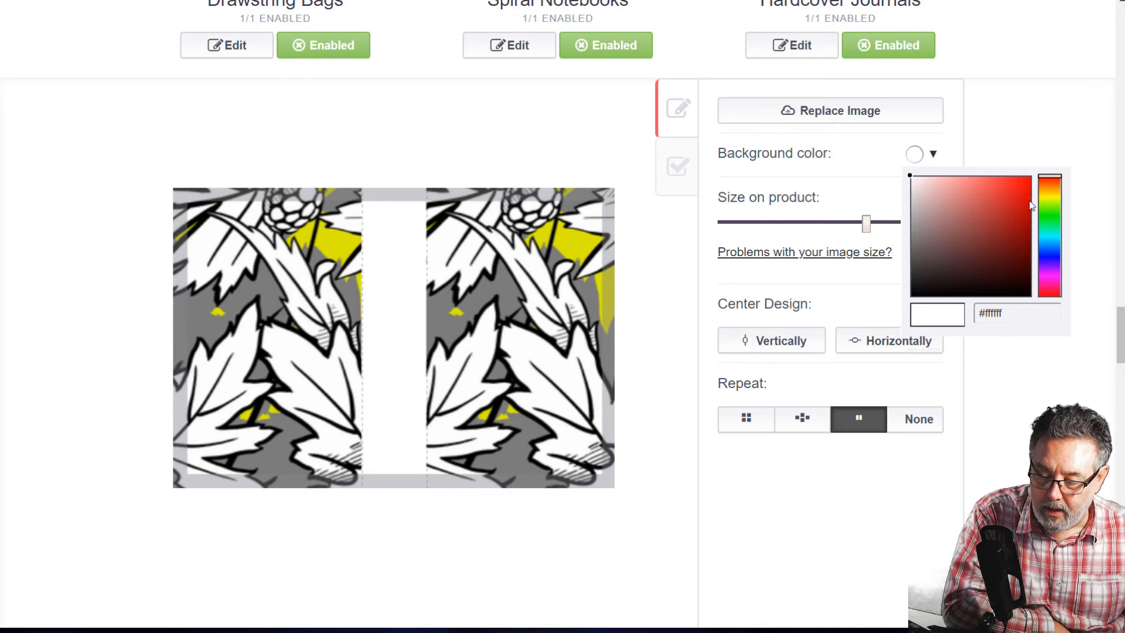
left_click(1049, 203)
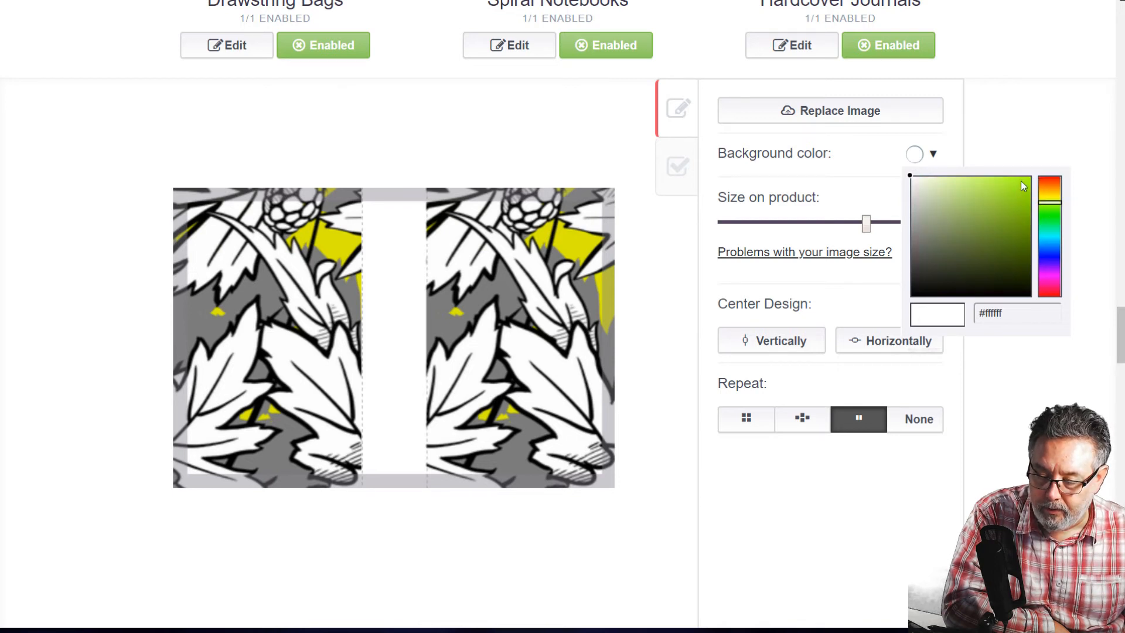
left_click_drag(1022, 184, 1026, 181)
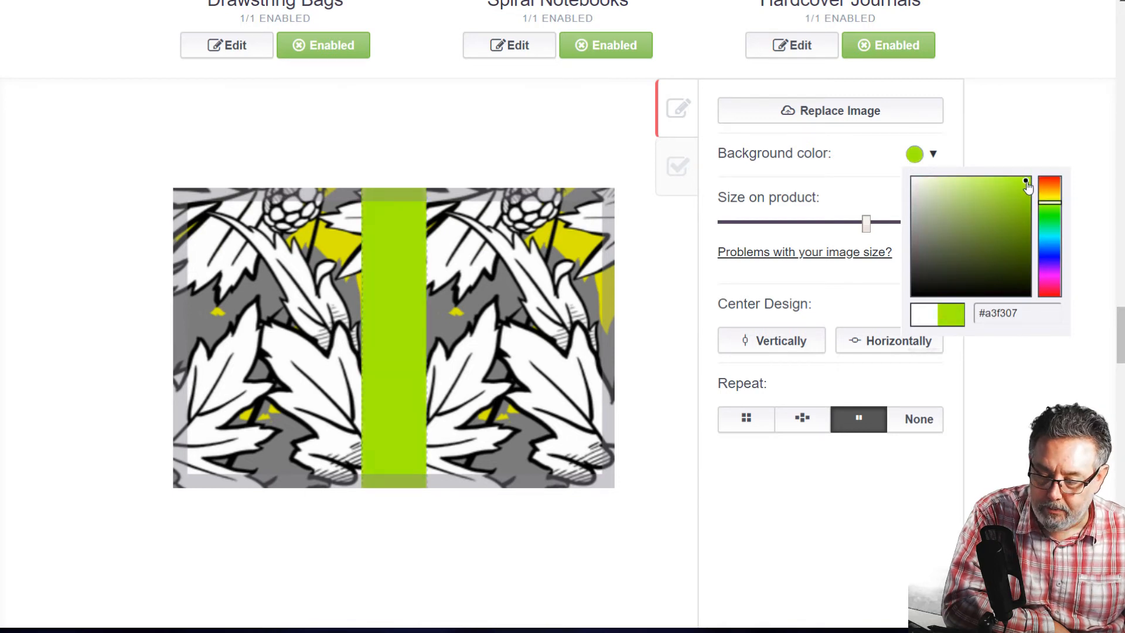
left_click(1048, 196)
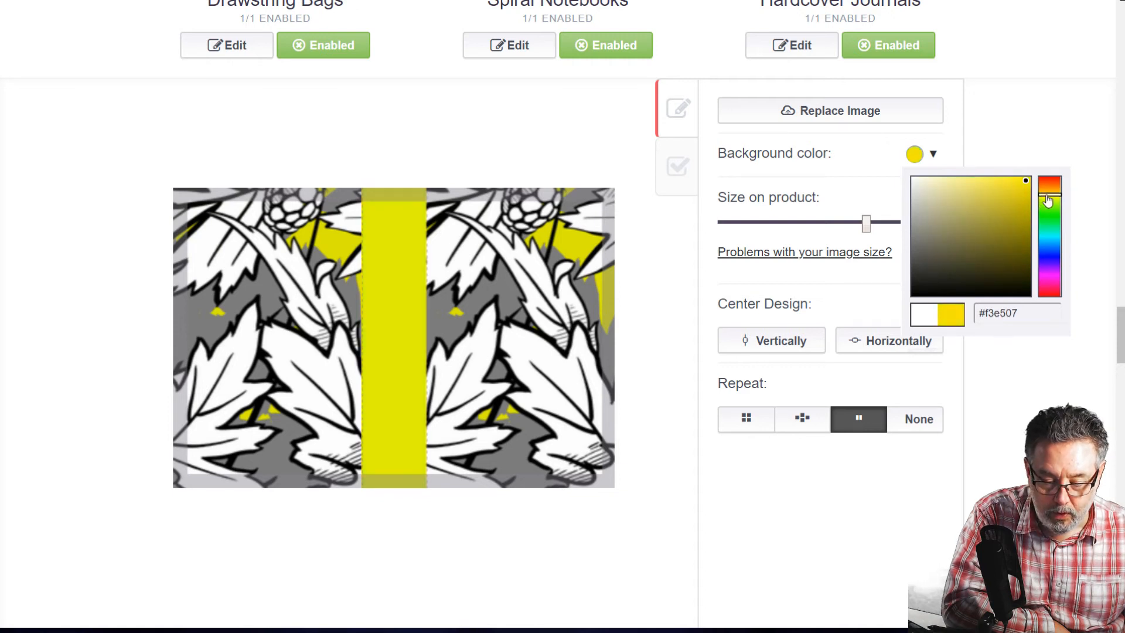
left_click_drag(1048, 201, 1048, 206)
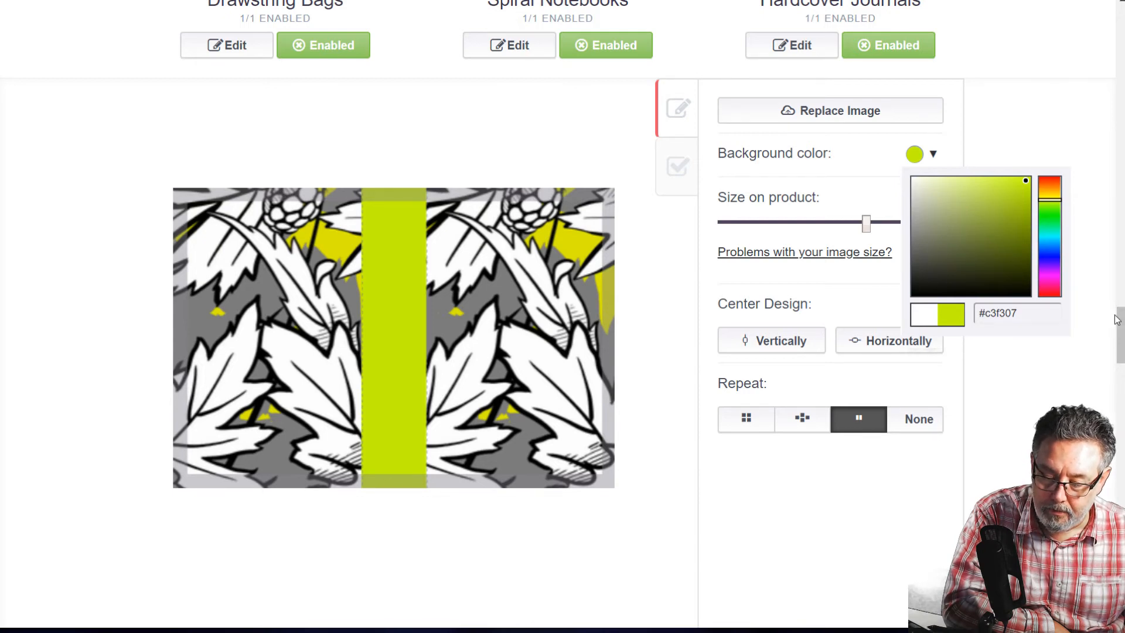
scroll(790, 117, "up", 7)
scroll(790, 117, "down", 3)
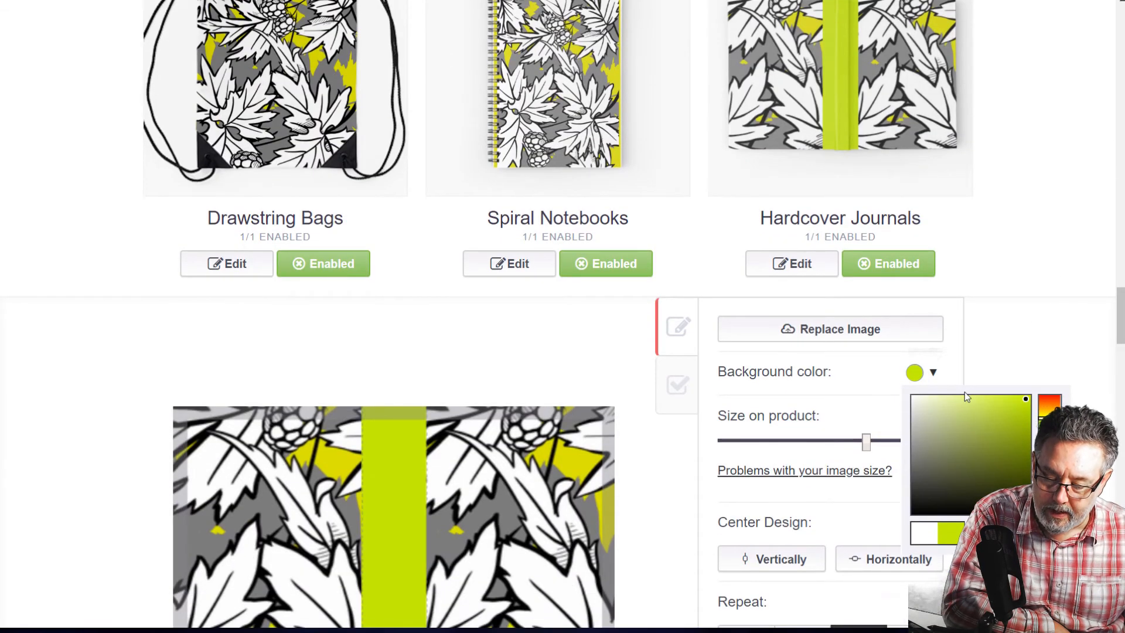
mouse_move(1013, 400)
left_mouse_down()
mouse_move(1010, 448)
mouse_move(990, 484)
mouse_move(1027, 404)
left_mouse_up()
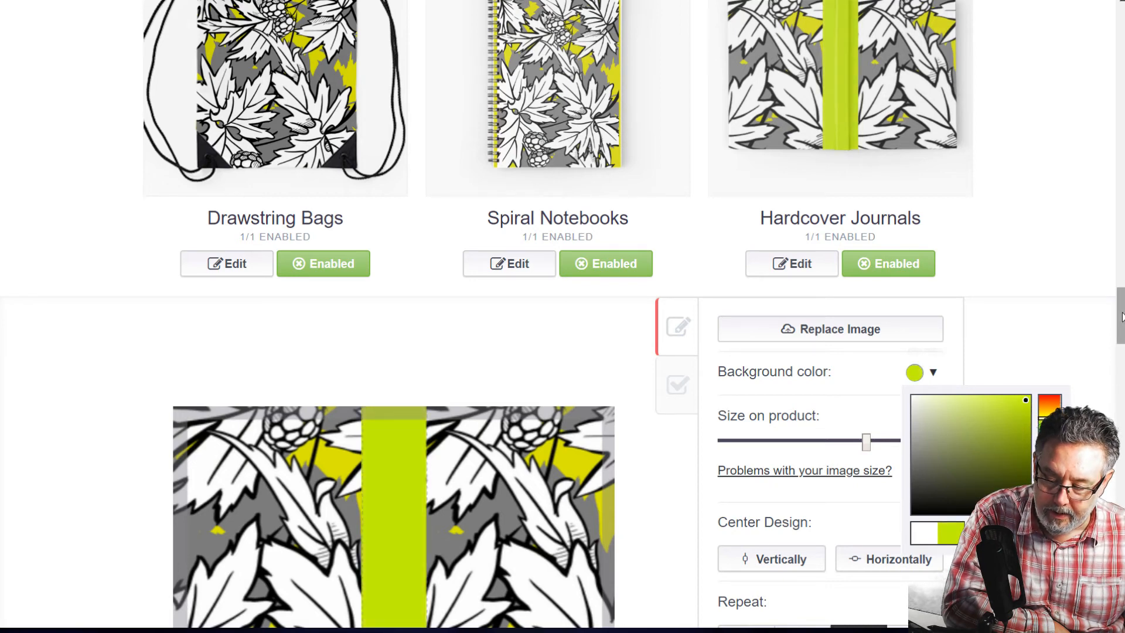
left_click_drag(1121, 319, 1120, 362)
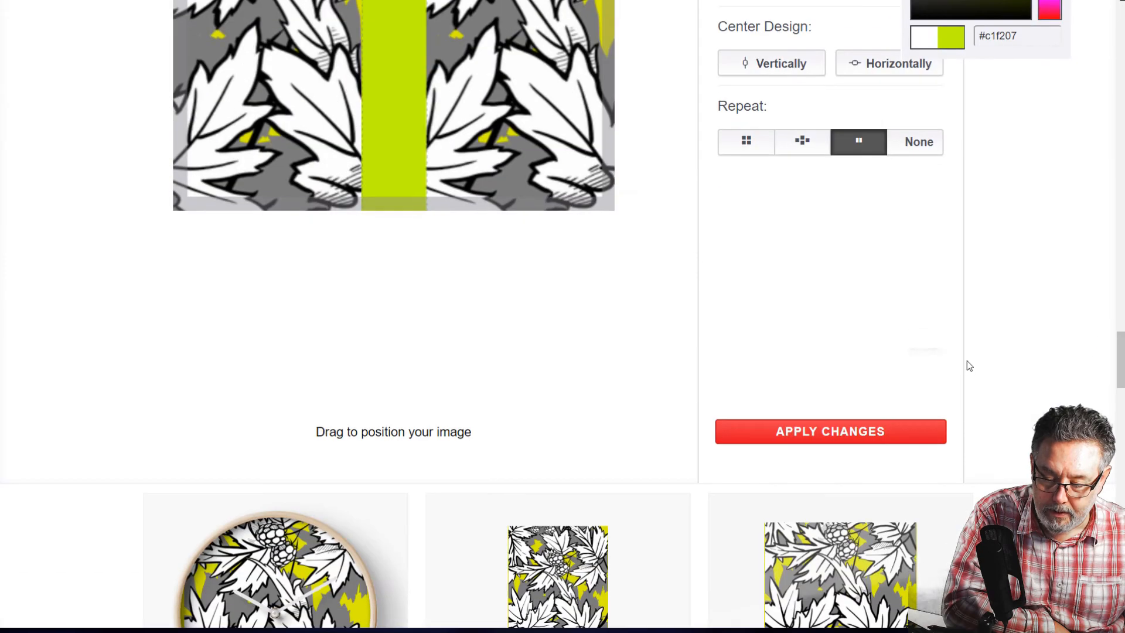
left_click(836, 435)
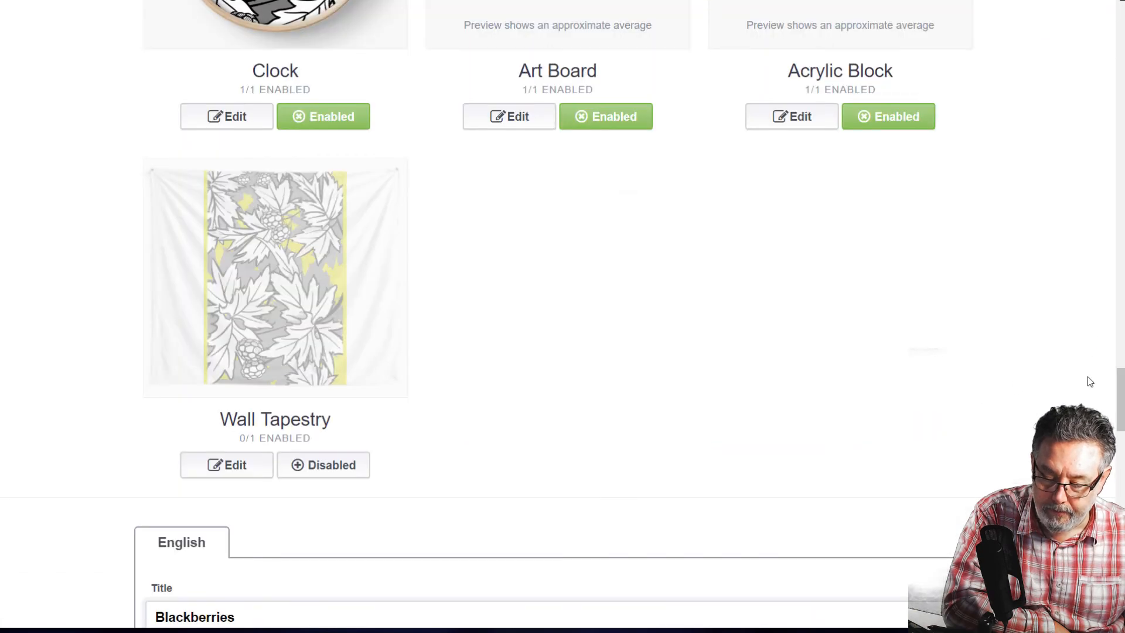
Review the updated journal, the remaining products and the work's title, description and tags
left_click_drag(1121, 387, 1120, 320)
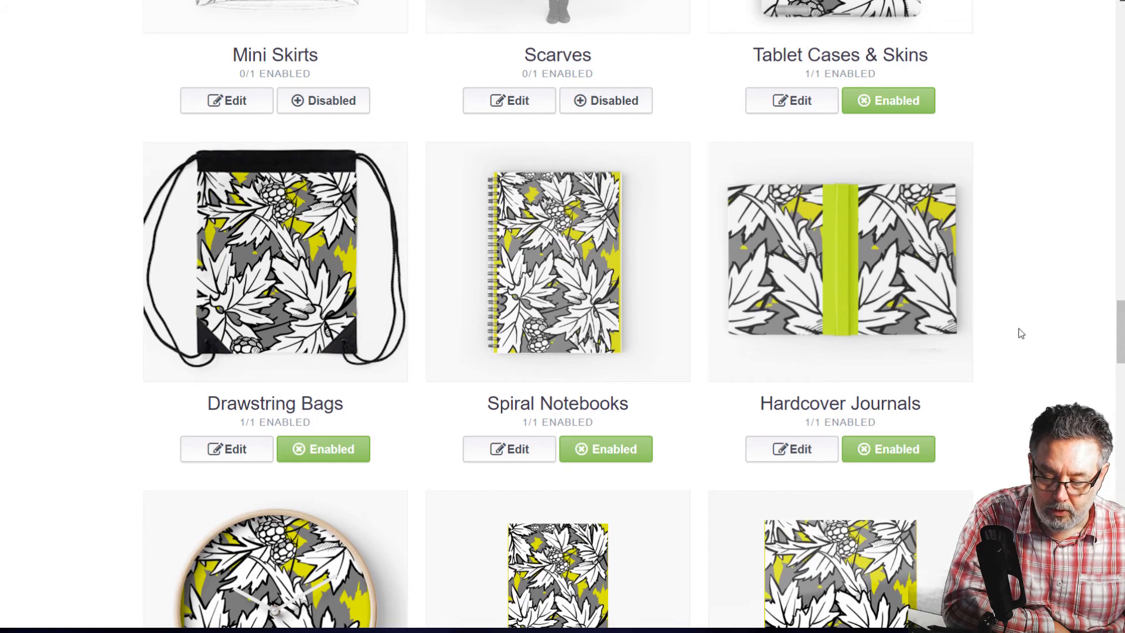
left_click_drag(1121, 313, 1108, 339)
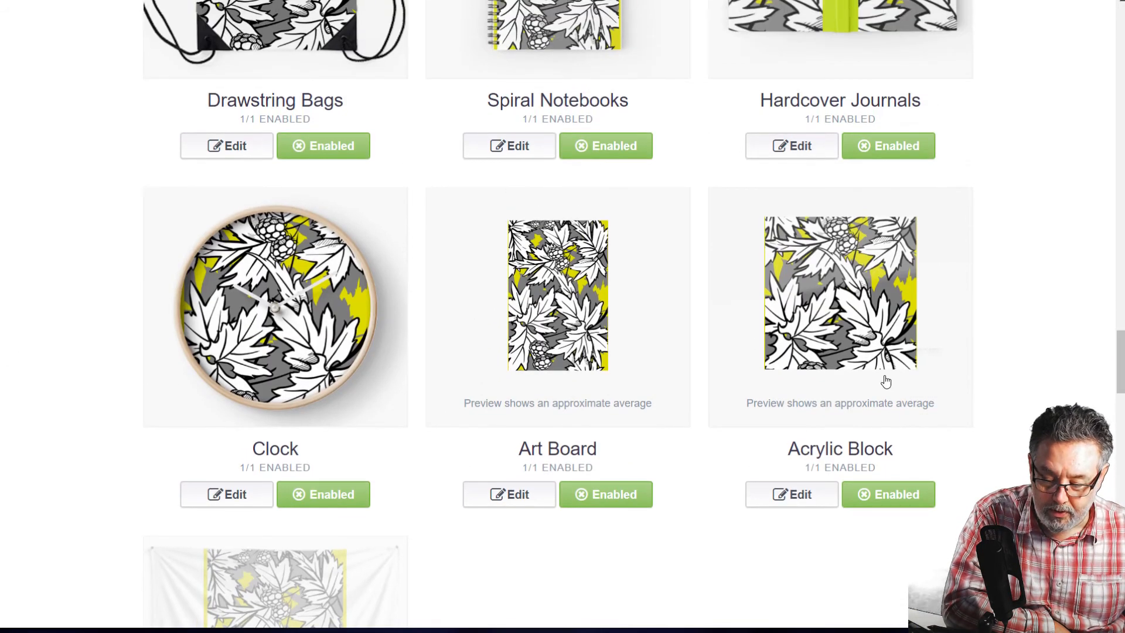
scroll(1106, 399, "down", 8)
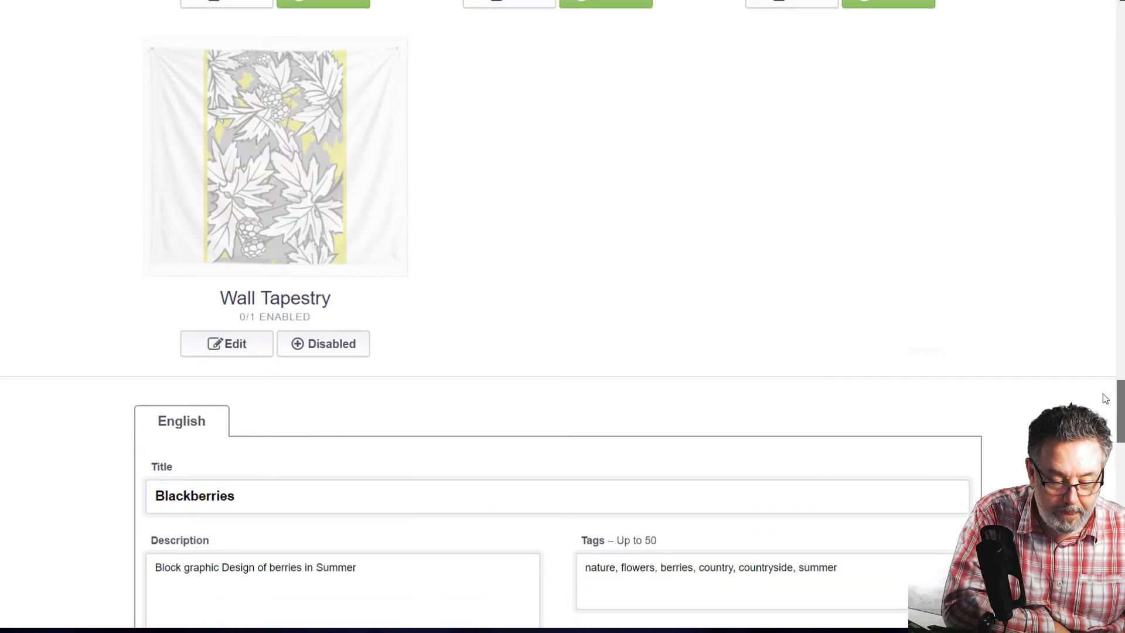
scroll(1106, 399, "up", 1)
scroll(1106, 398, "down", 9)
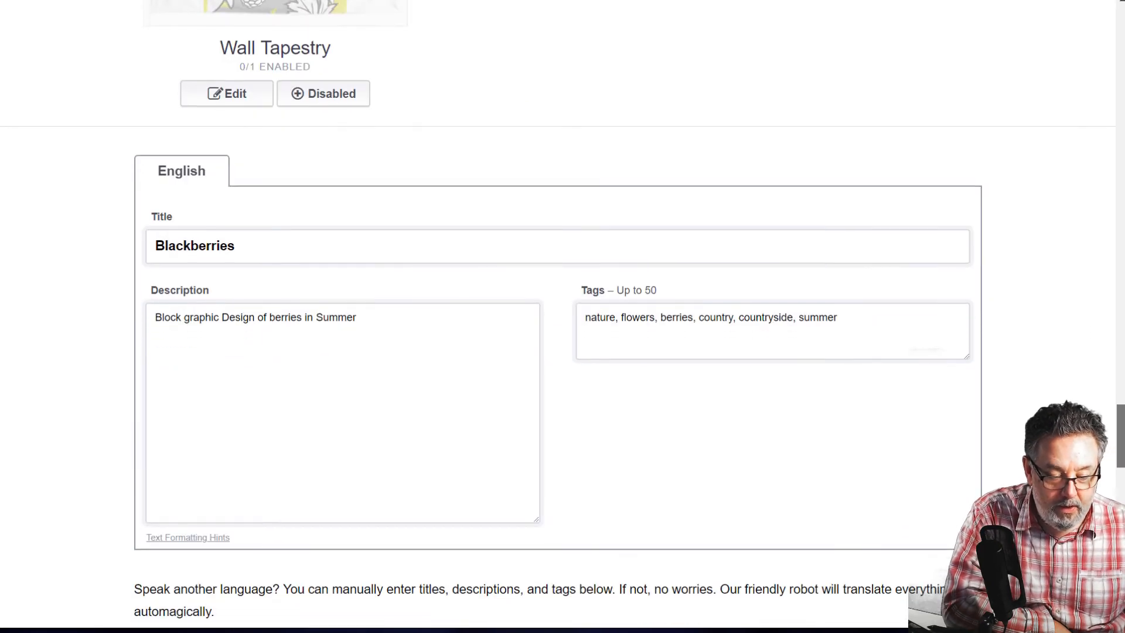
Set the work's media to Design & Illustration alongside Digital Art, and mark it as not mature content
scroll(1106, 399, "down", 9)
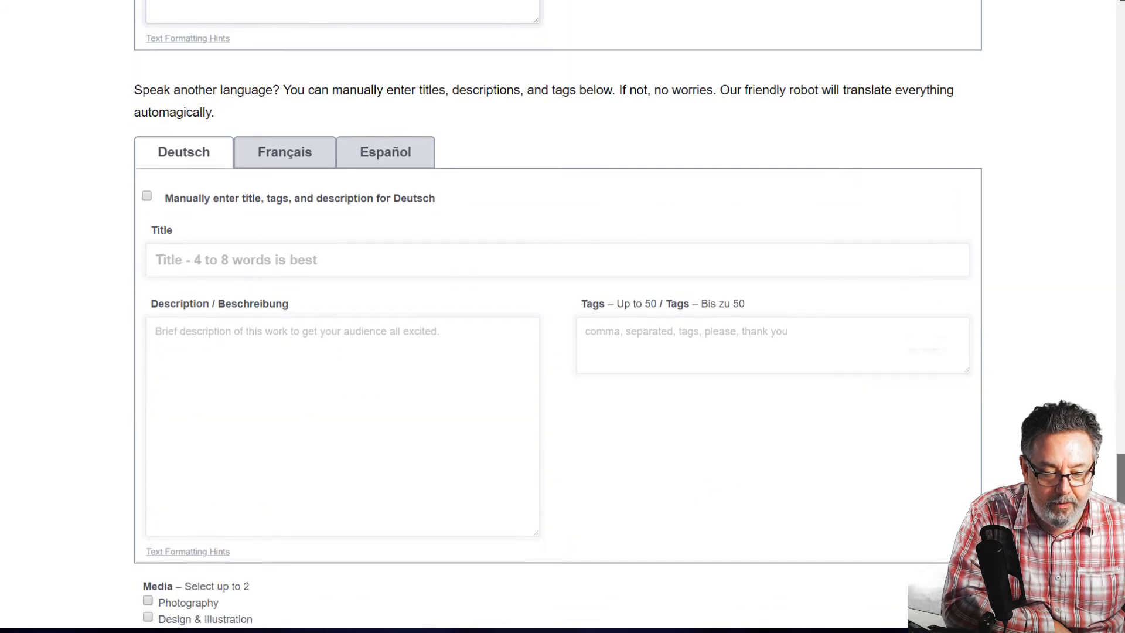
scroll(1106, 398, "up", 4)
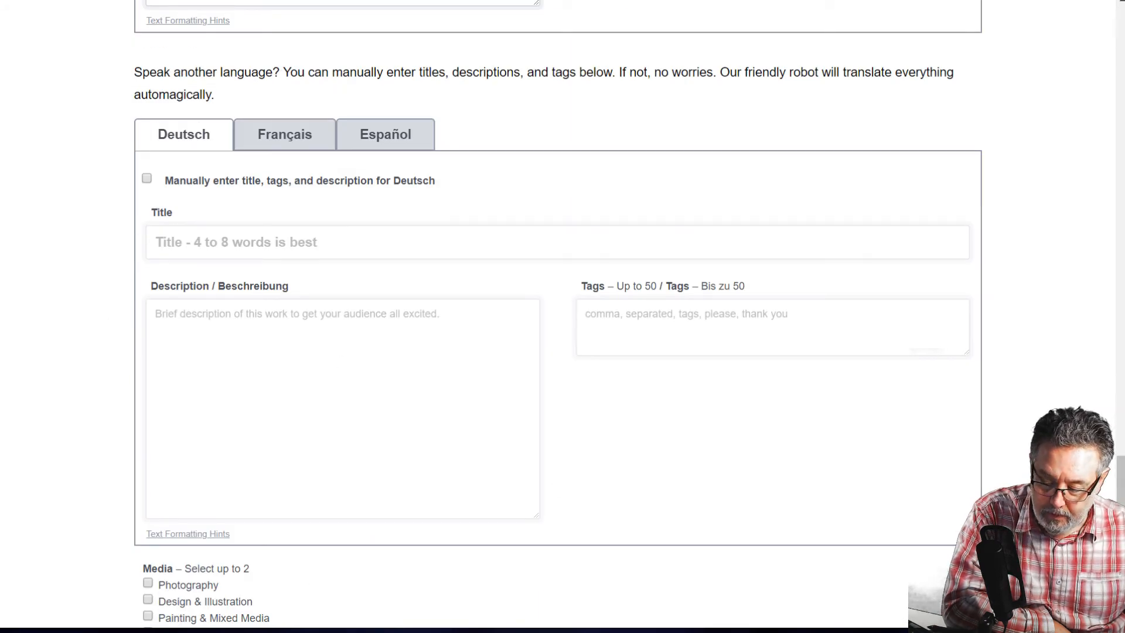
scroll(1122, 482, "down", 5)
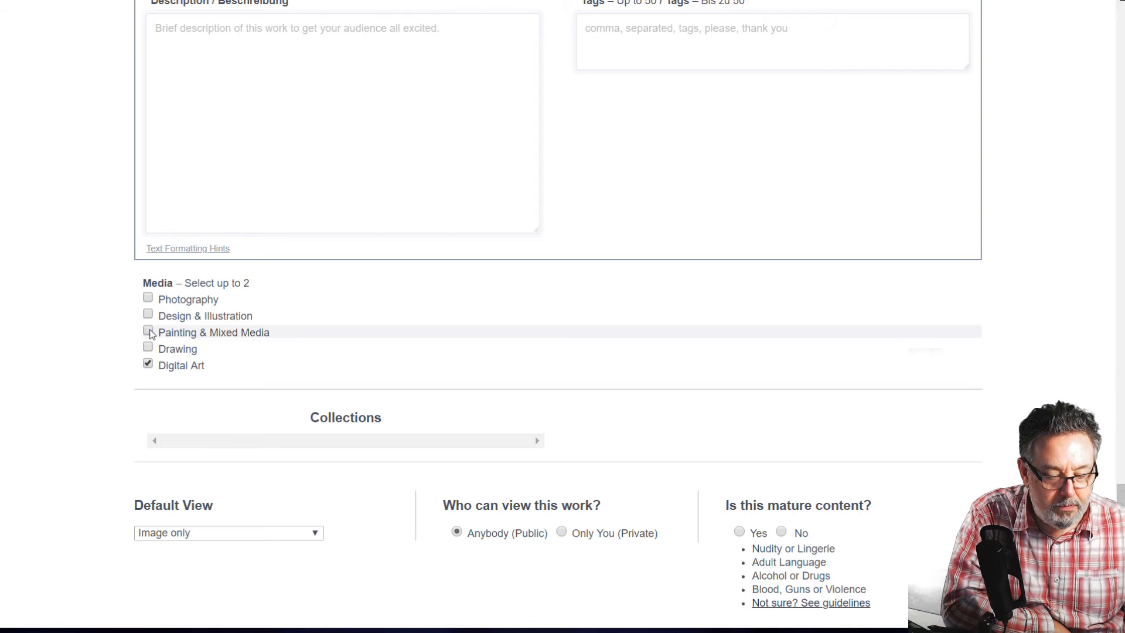
left_click(149, 331)
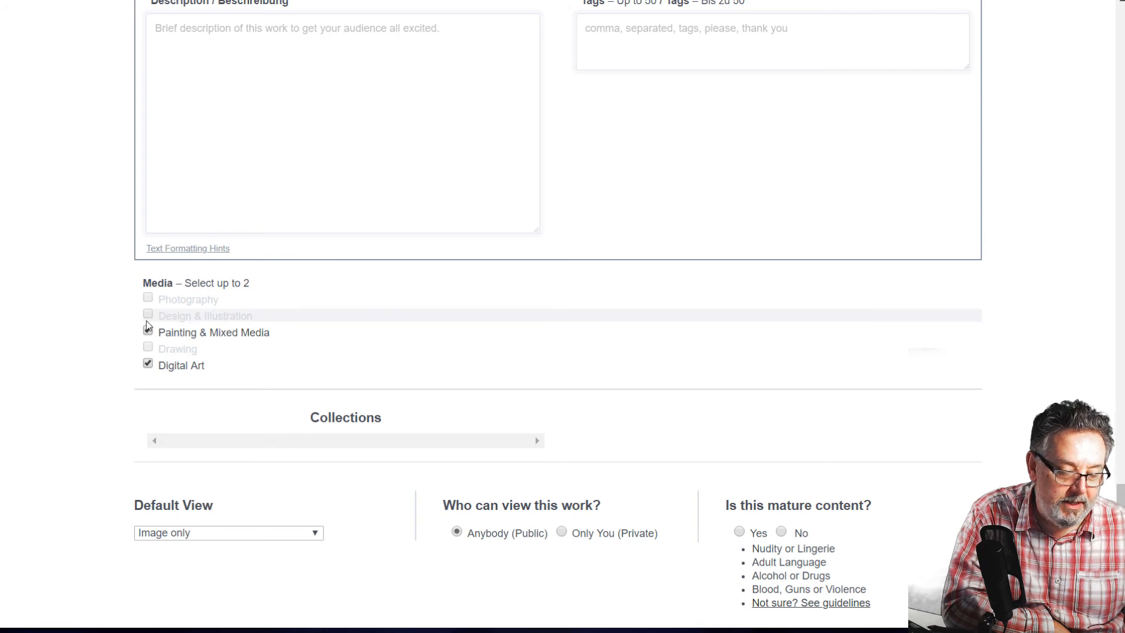
left_click(147, 331)
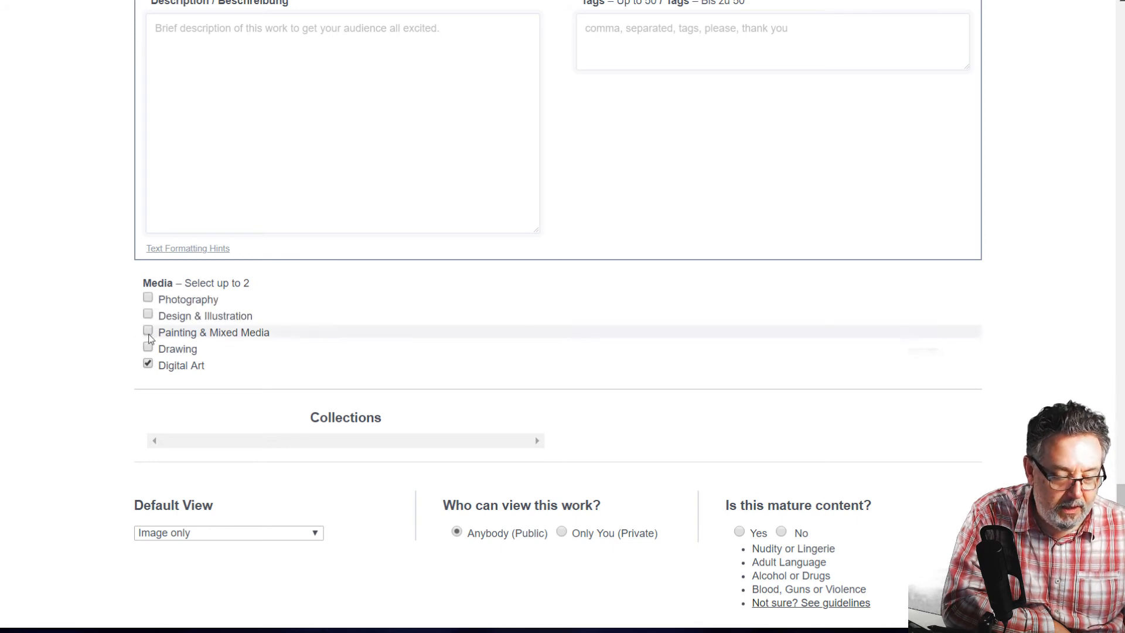
left_click(147, 316)
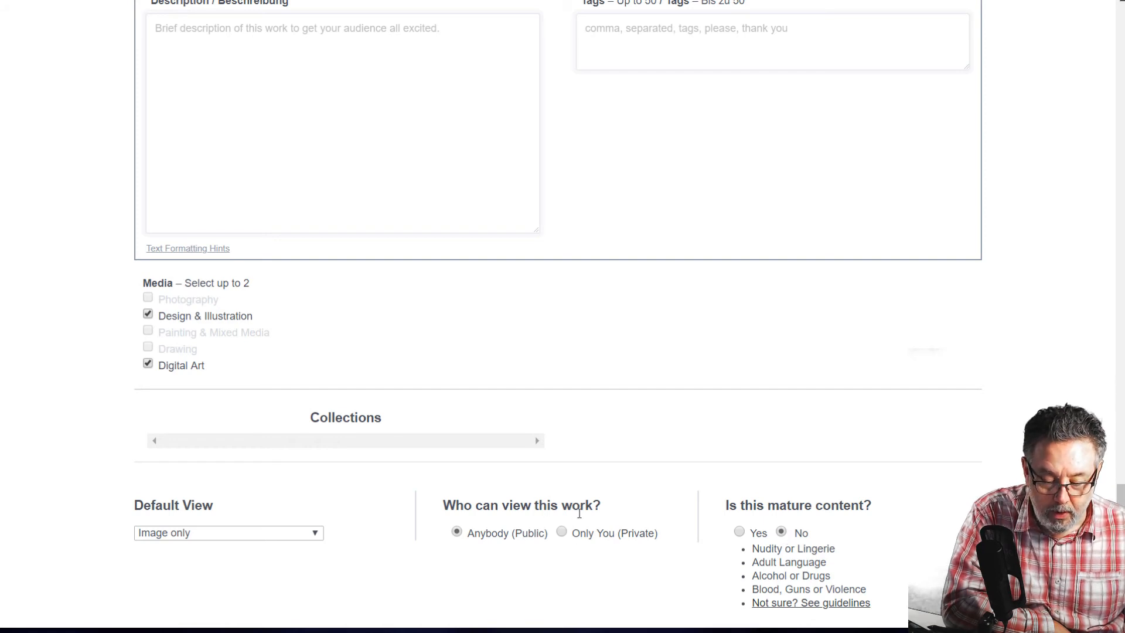
Confirm the right to sell products with this artwork and save the Blackberries work
scroll(1120, 495, "down", 4)
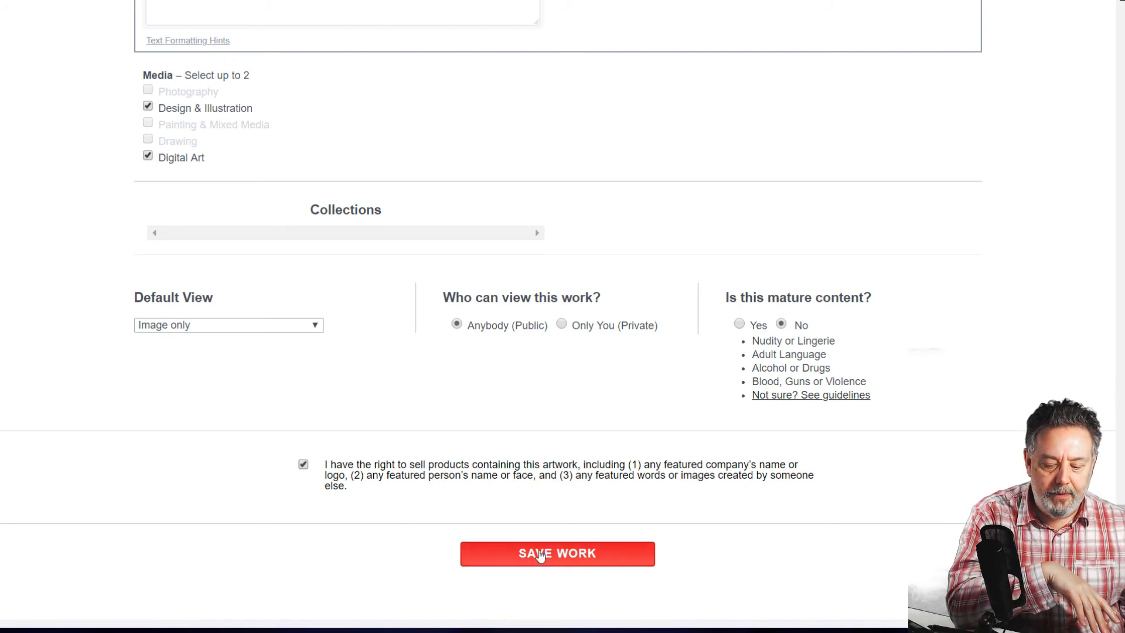
left_click(539, 554)
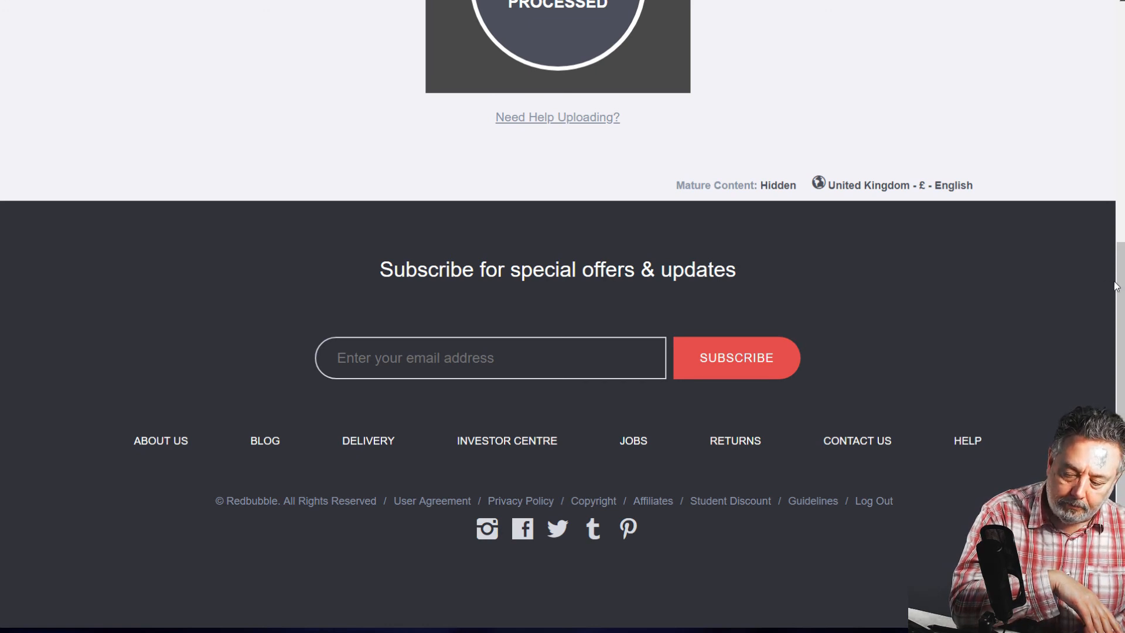
left_click_drag(1122, 287, 1073, 69)
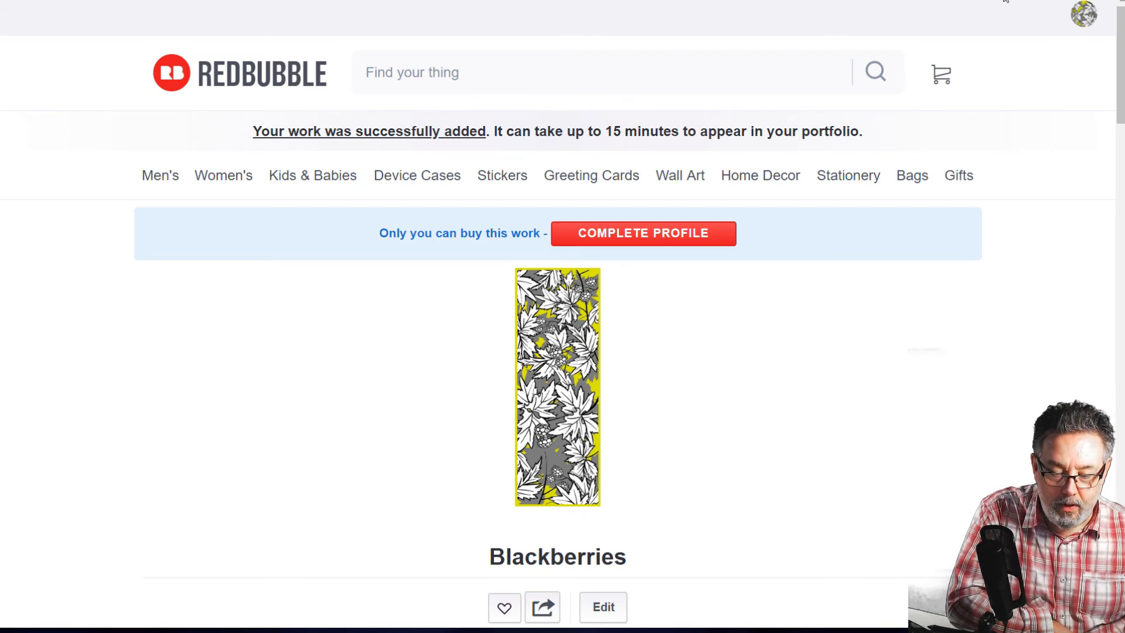
Open the profile completion form and review its personal details, residential address and postal address sections
left_click(652, 236)
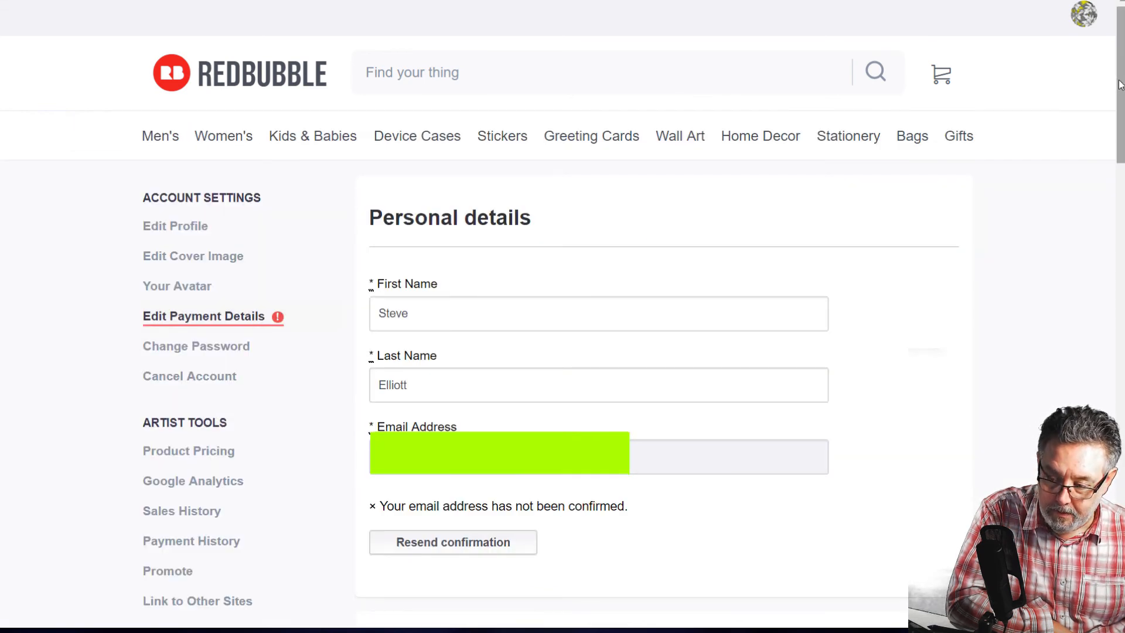
scroll(562, 316, "down", 8)
scroll(665, 304, "down", 8)
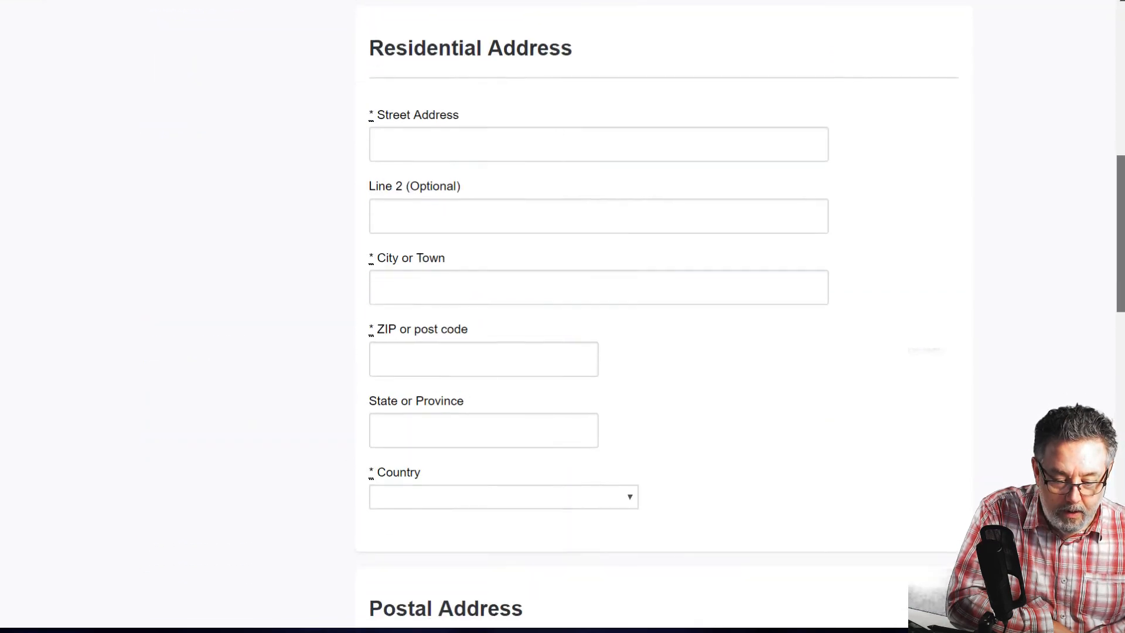
scroll(563, 316, "up", 8)
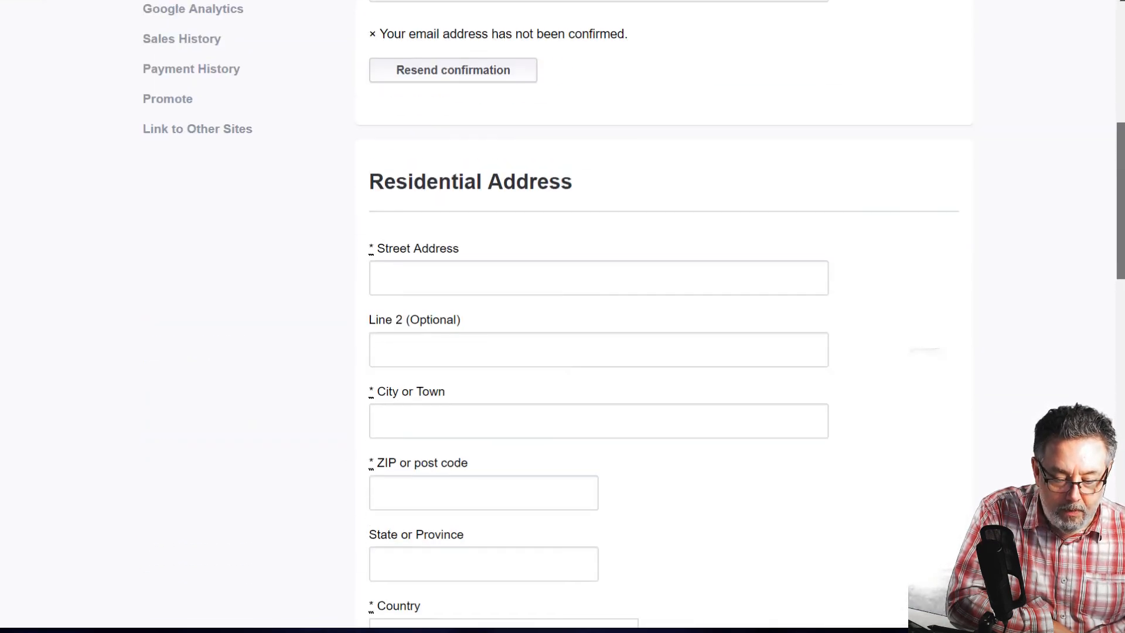
scroll(563, 316, "down", 10)
left_click_drag(1121, 350, 1121, 350)
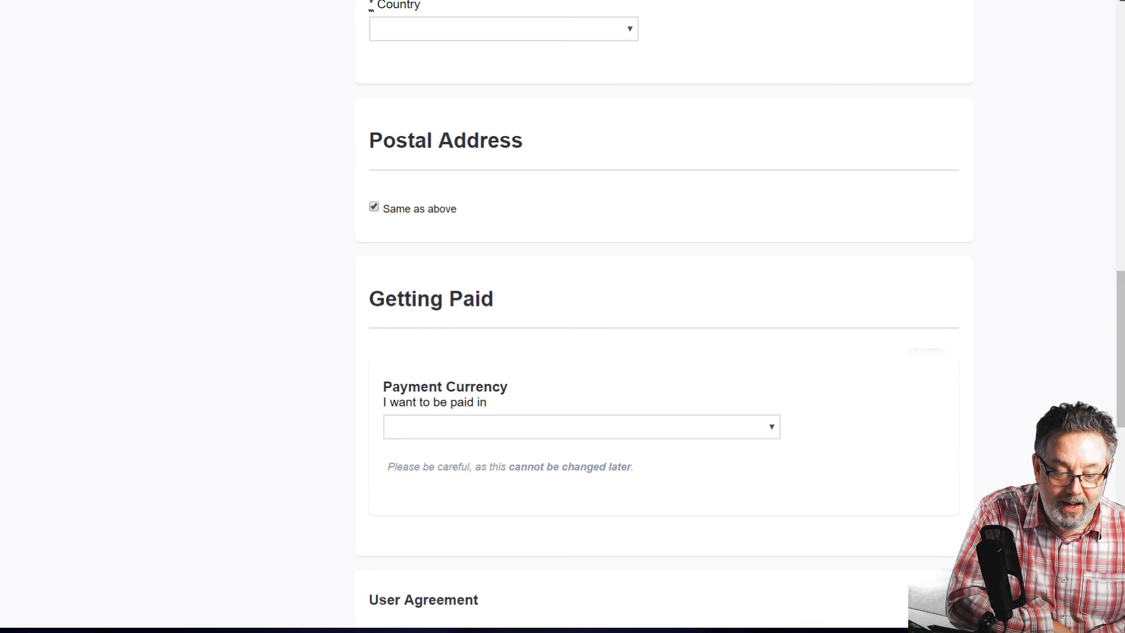
Set the payment currency to Pounds Sterling (GBP) and choose deposit into a UK bank account
left_click(771, 429)
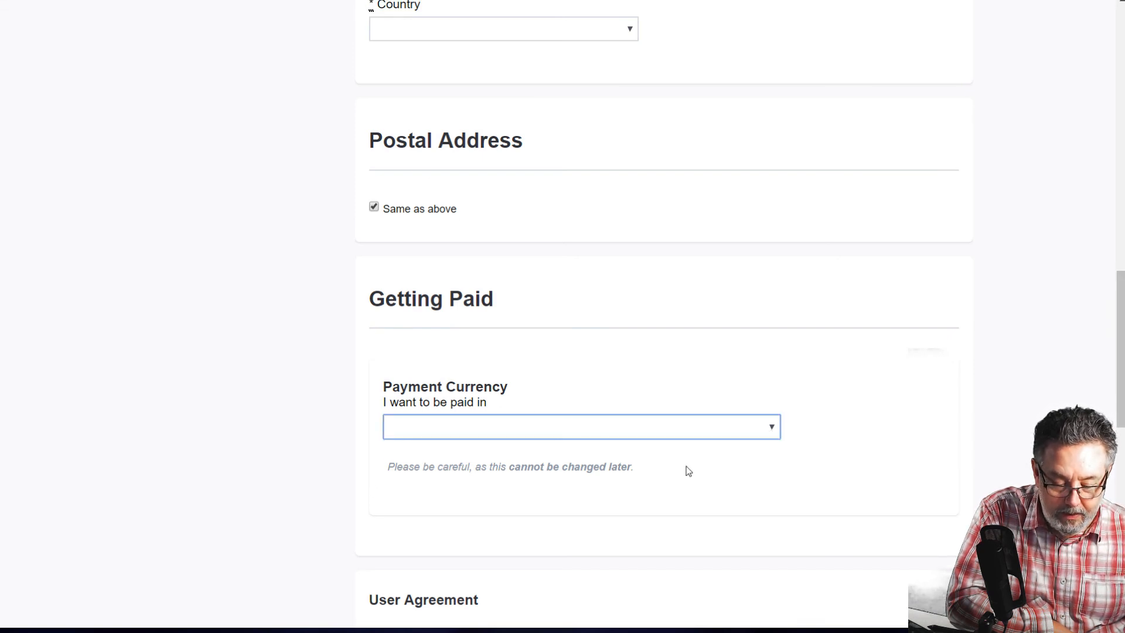
left_click(498, 508)
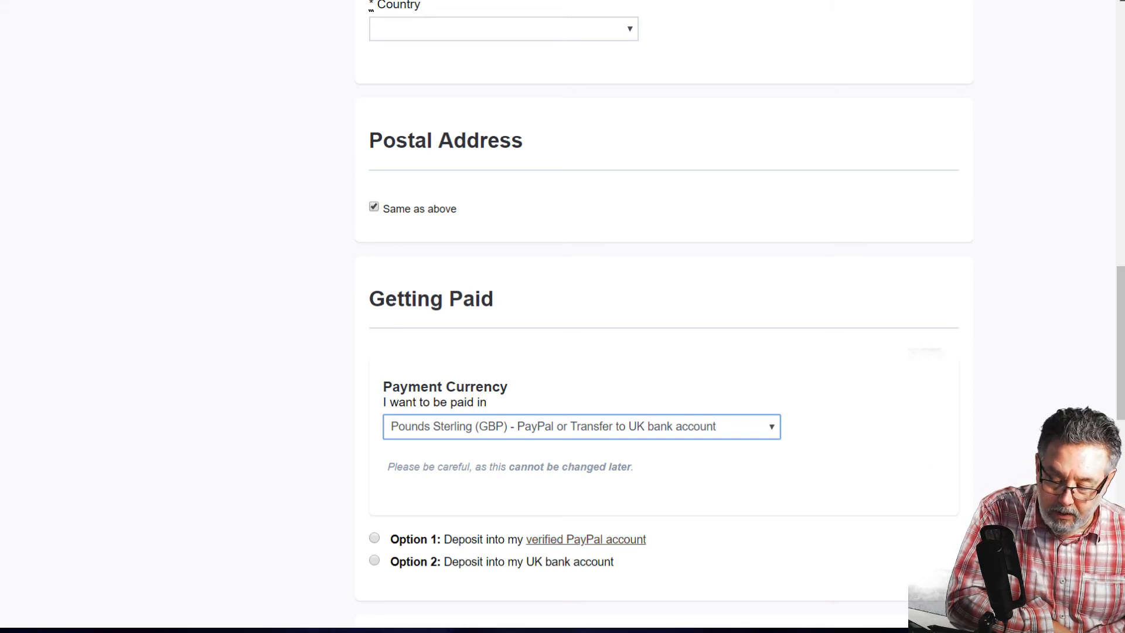
scroll(391, 365, "down", 3)
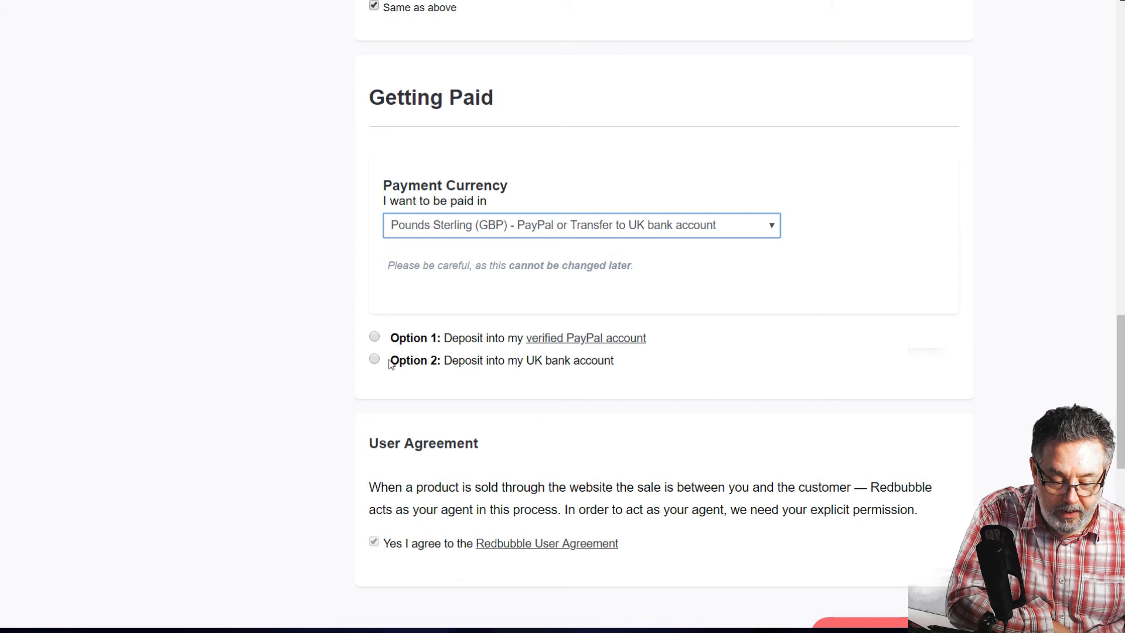
left_click(375, 360)
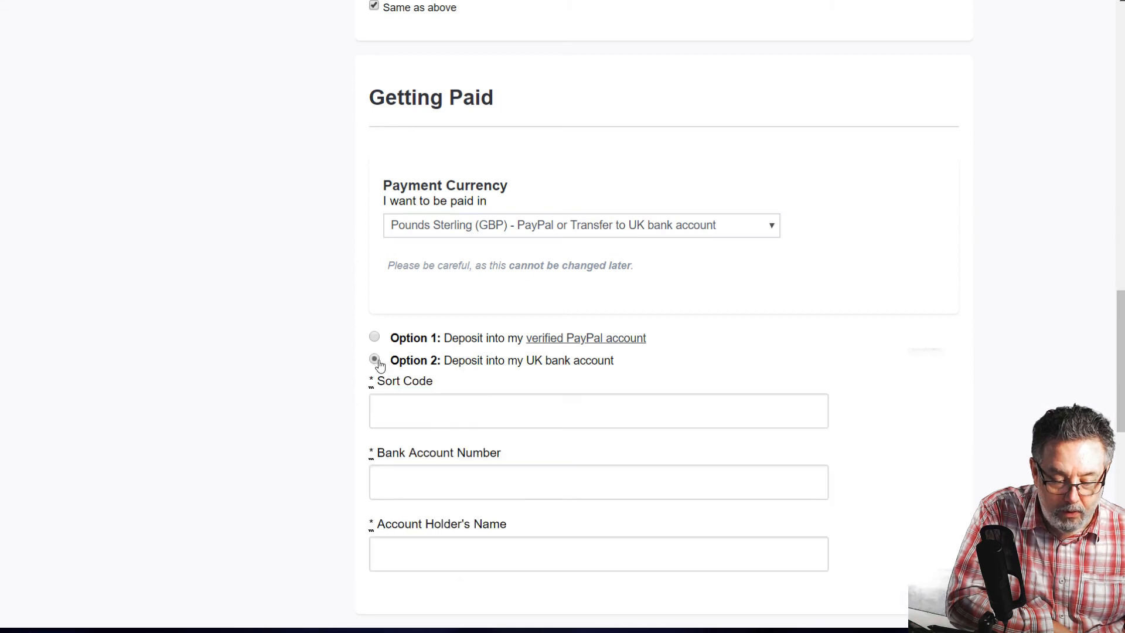
Review the required sort code, bank account number and account holder fields, and the user agreement
left_click(420, 415)
left_click(446, 482)
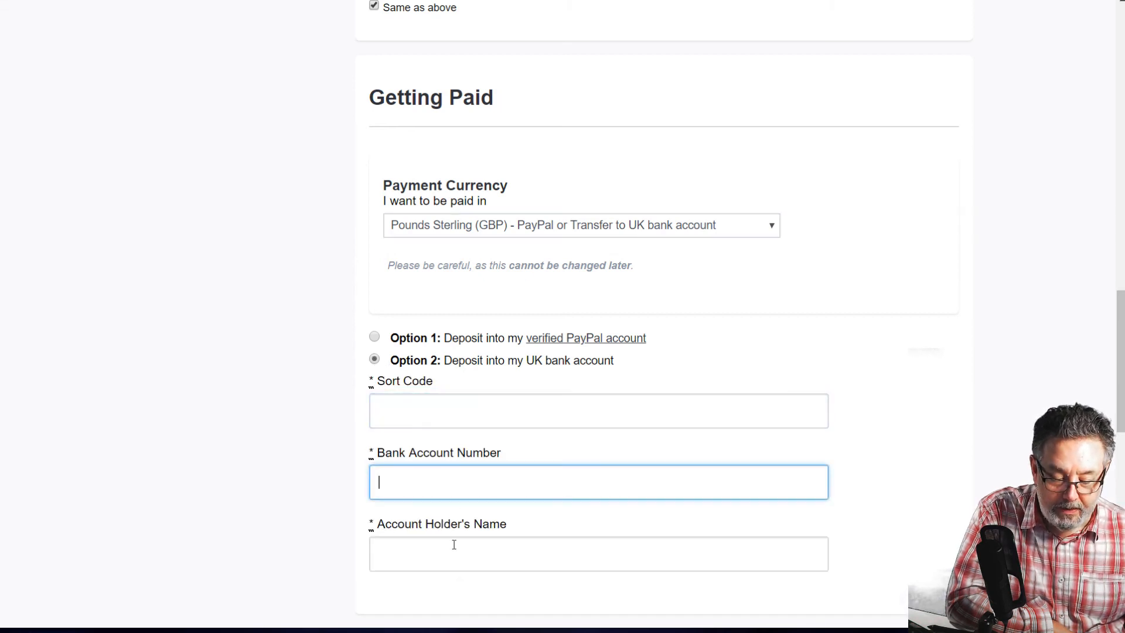
left_click(453, 540)
scroll(1122, 376, "down", 4)
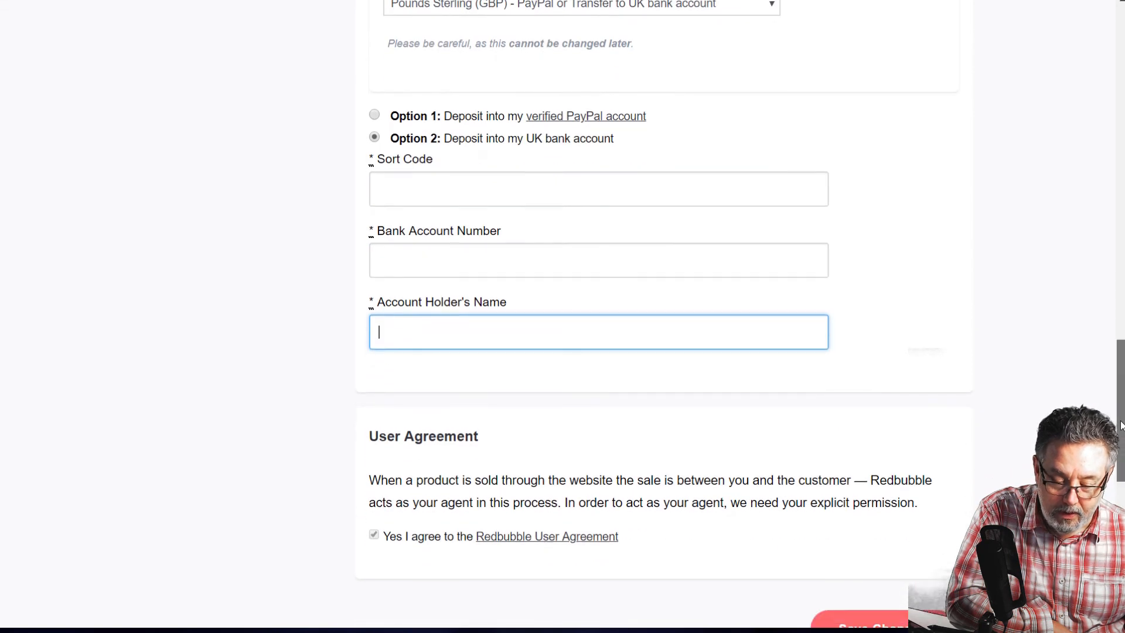
scroll(1122, 405, "down", 3)
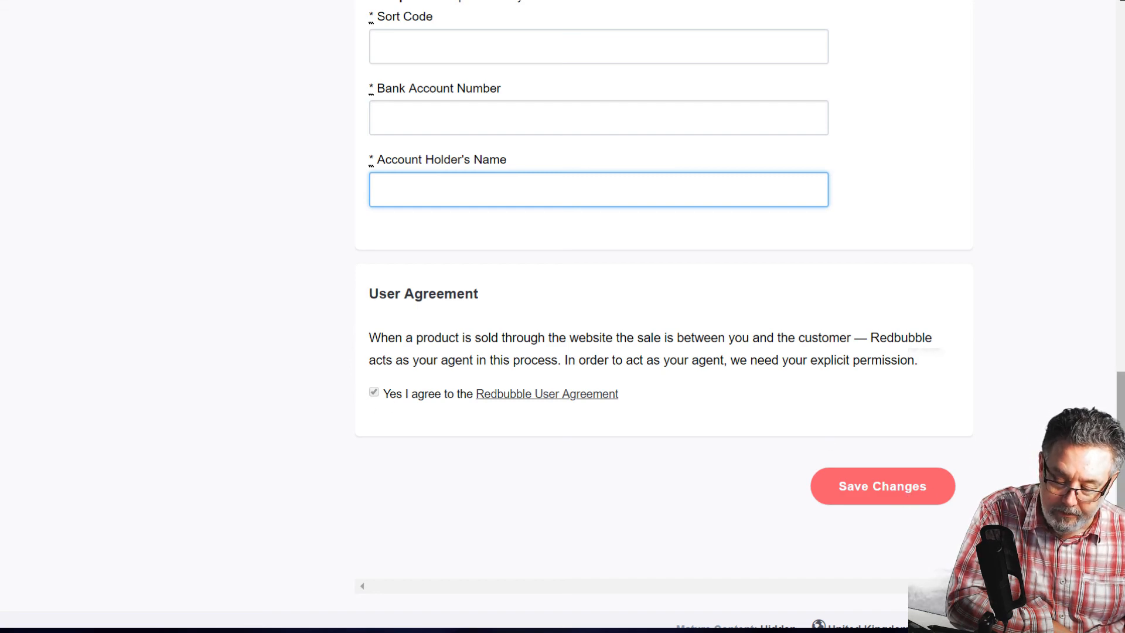
scroll(721, 269, "up", 20)
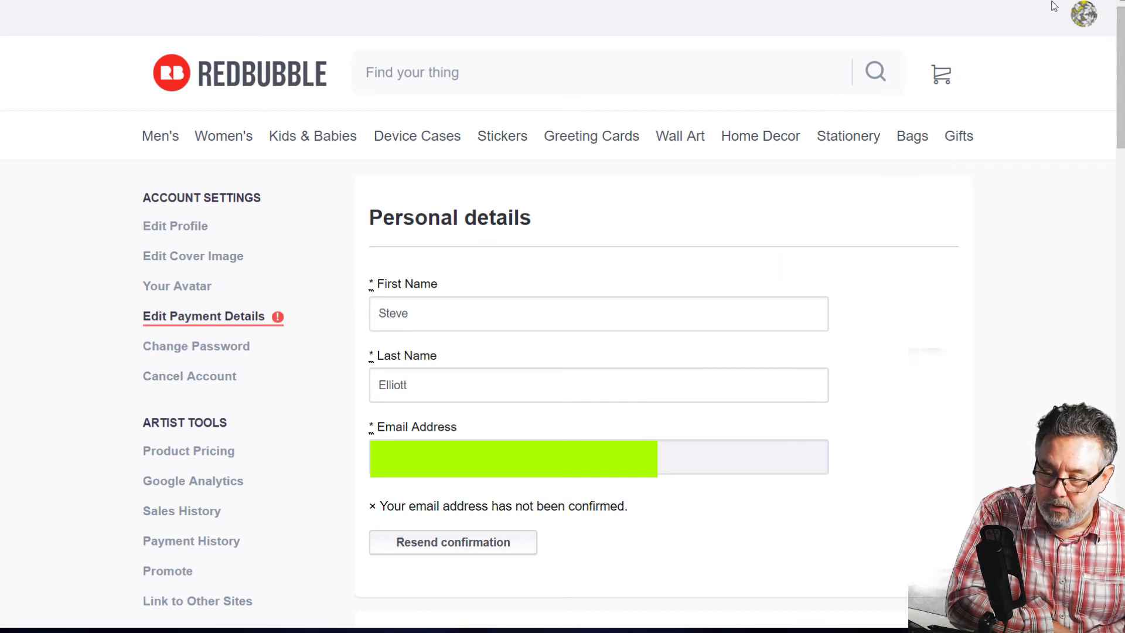
Open the portfolio manager and view the public page of the Blackberries work
mouse_move(1084, 16)
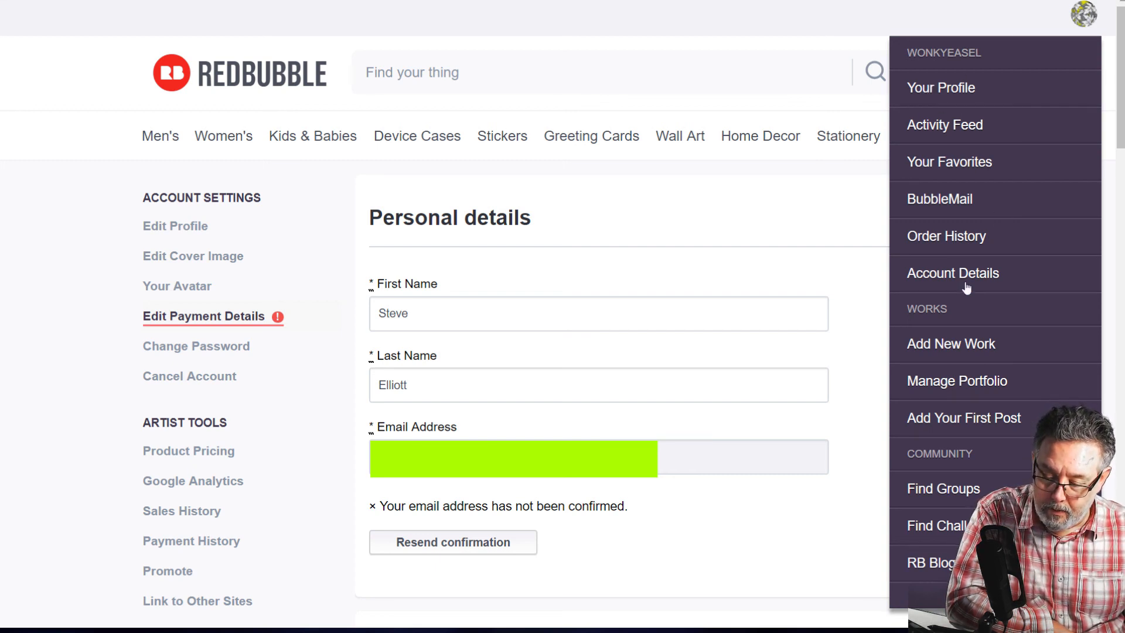
left_click(934, 381)
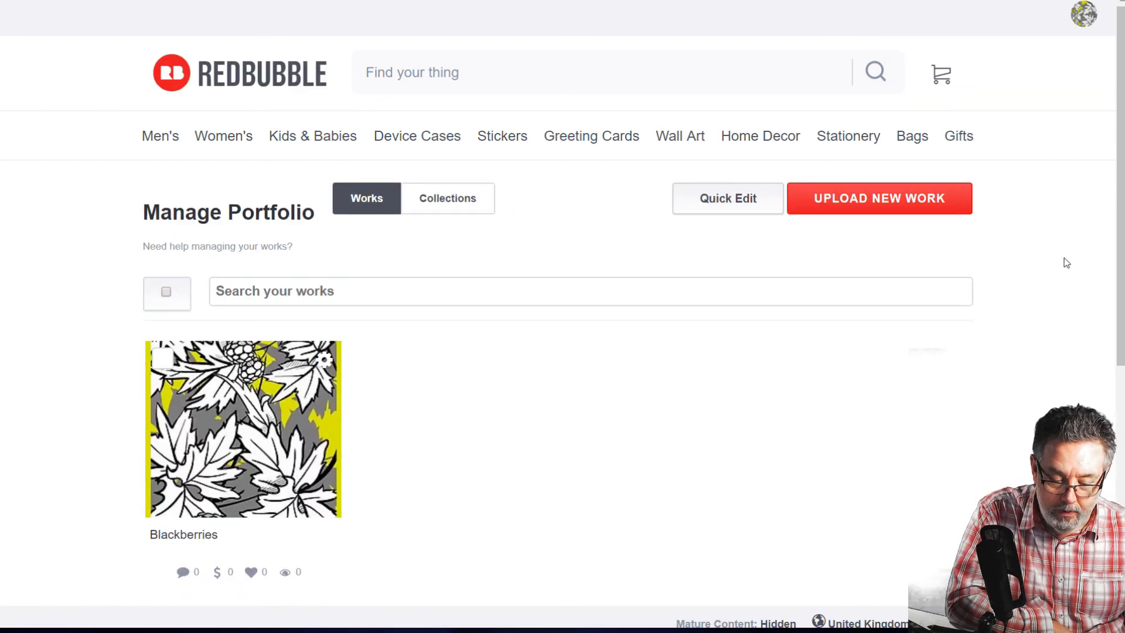
scroll(1116, 166, "down", 2)
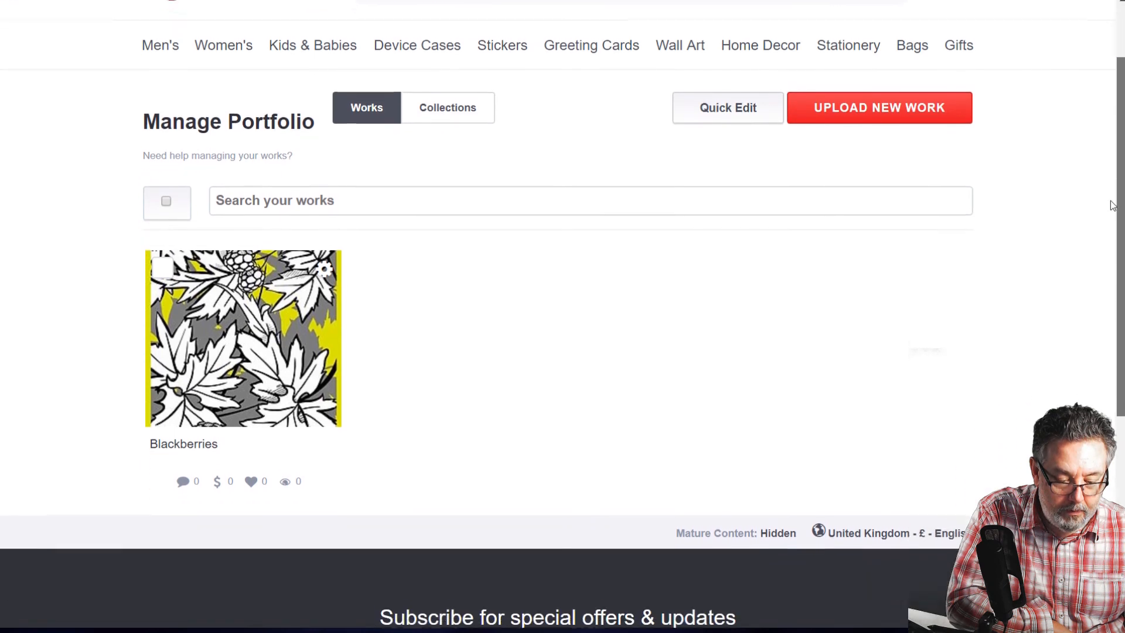
left_click(263, 268)
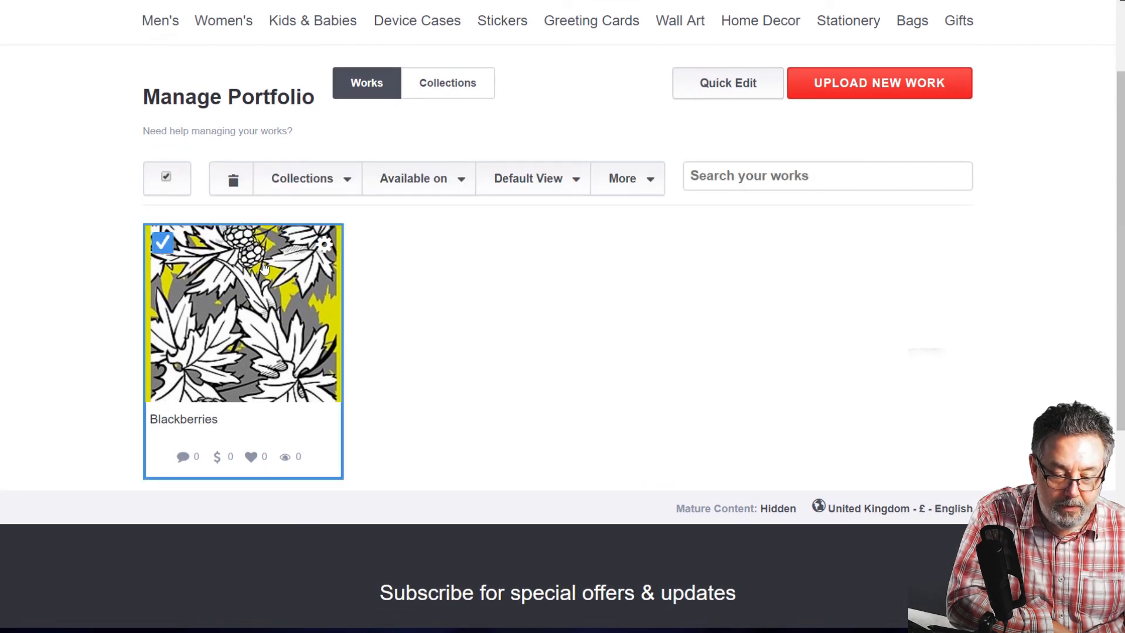
left_click(326, 245)
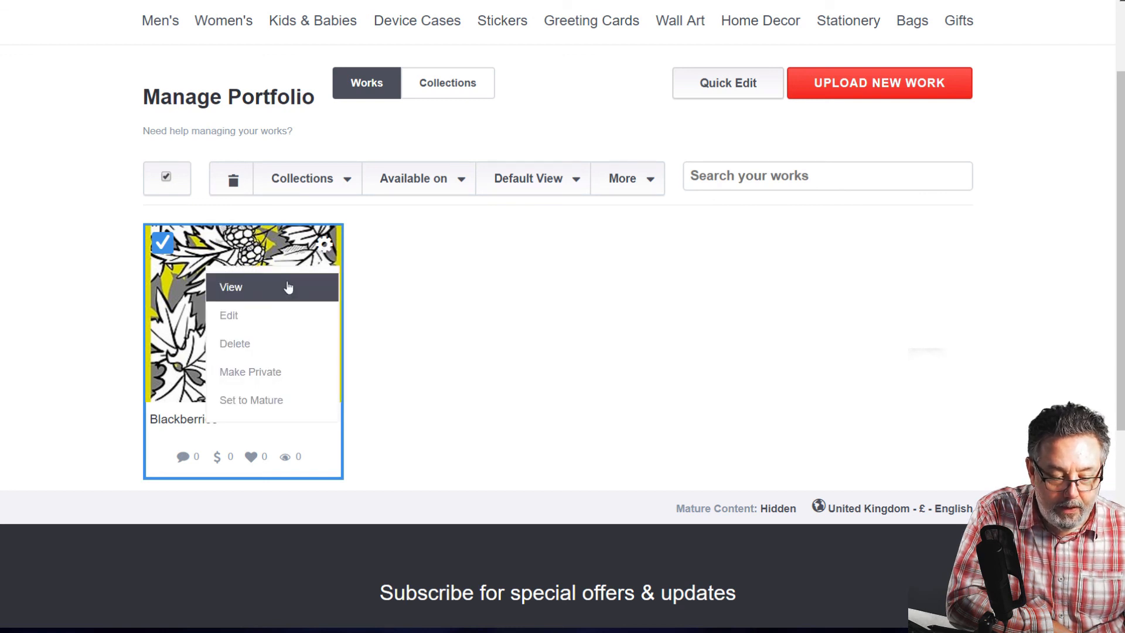
left_click(230, 298)
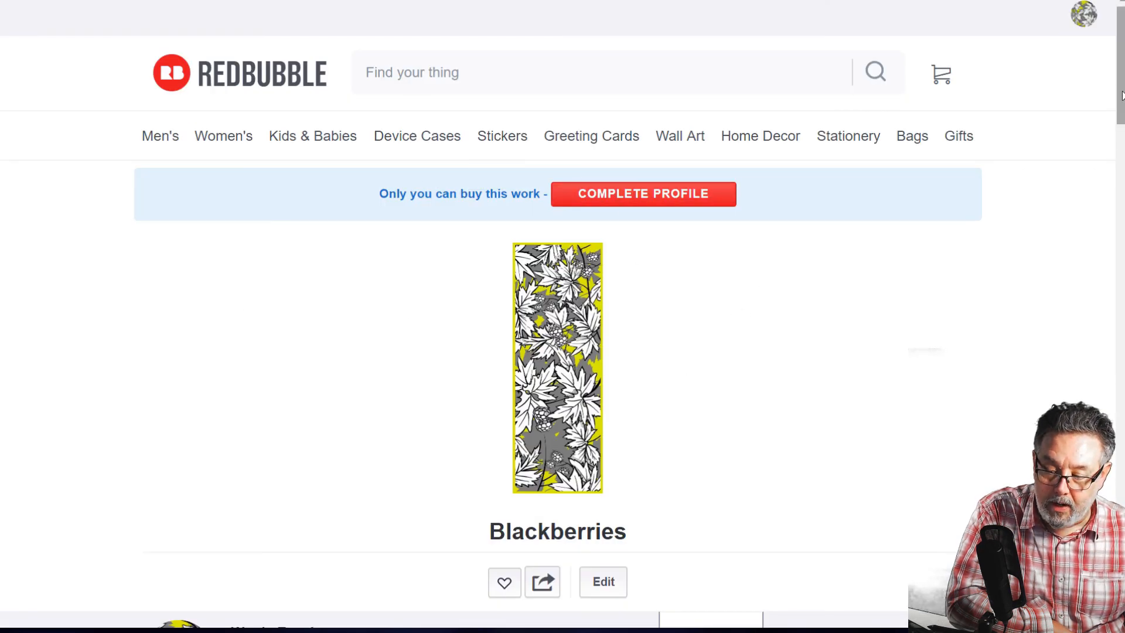
Browse the products available for Blackberries and open the throw pillow's product page
left_click_drag(1122, 96, 1122, 140)
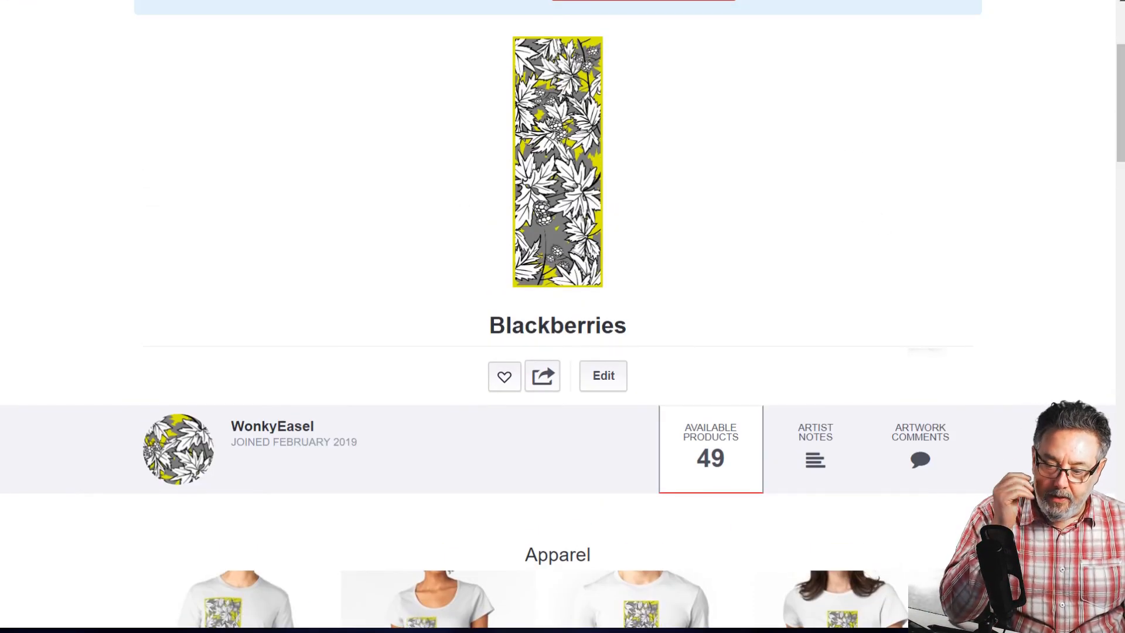
left_click_drag(1122, 99, 1122, 272)
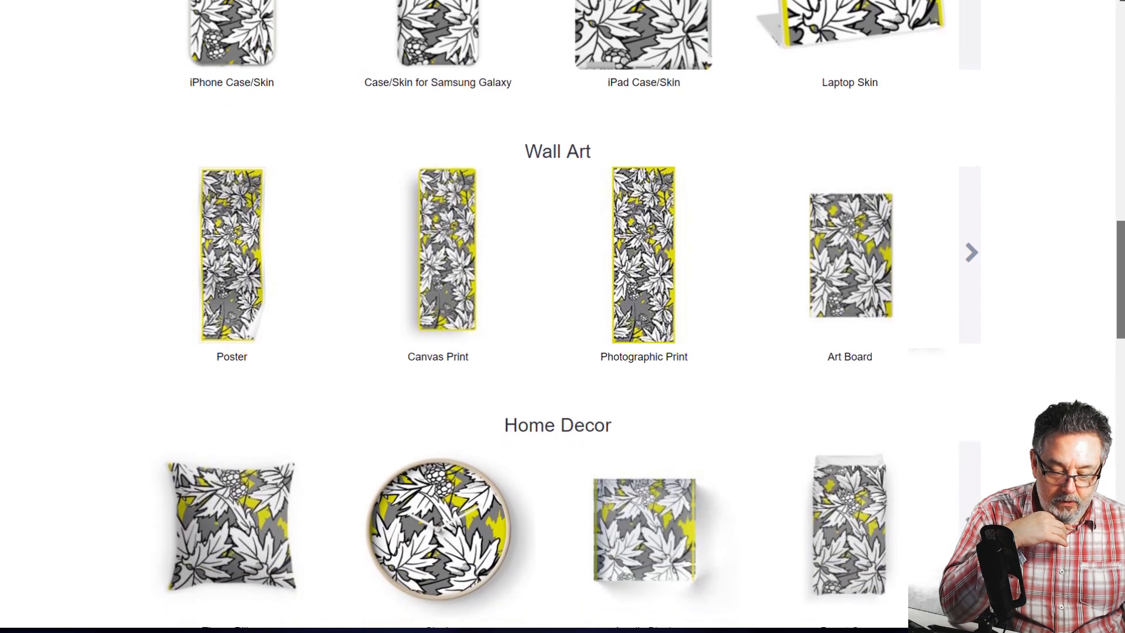
left_click(250, 516)
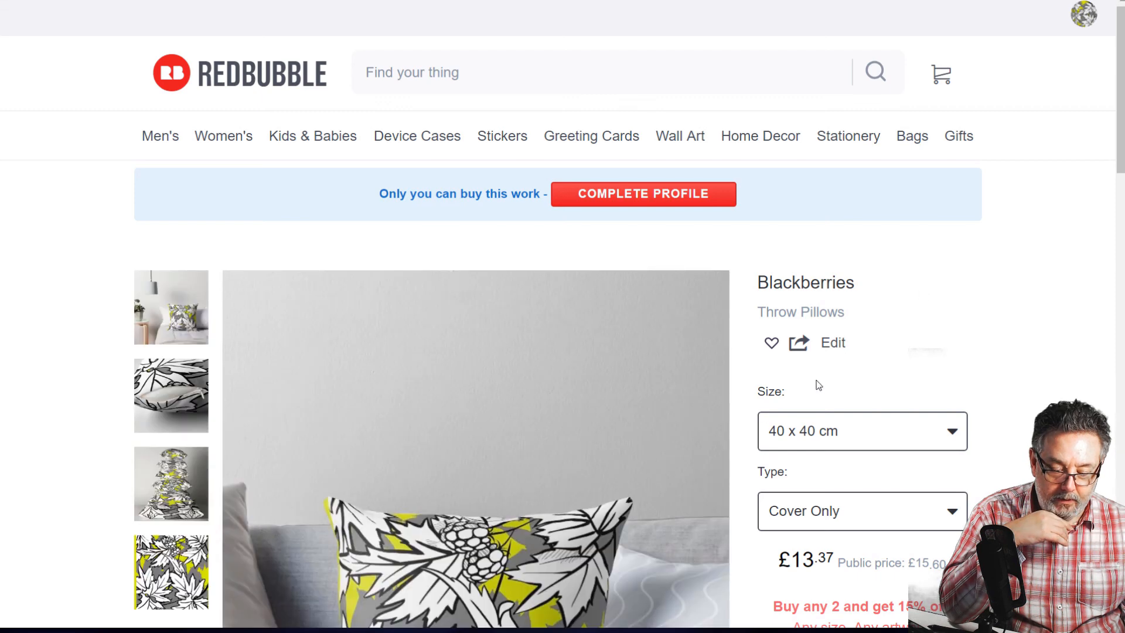
Examine the throw pillow's preview, size, type and pricing, and show its social sharing options
left_click_drag(1122, 56, 1106, 139)
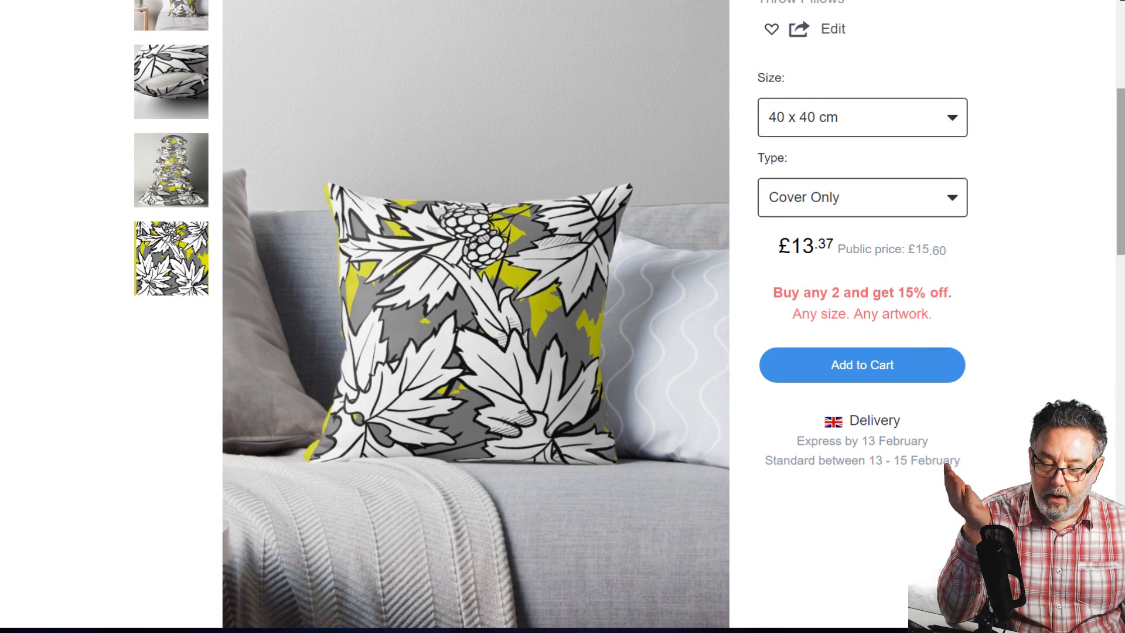
left_click_drag(1116, 162, 1114, 101)
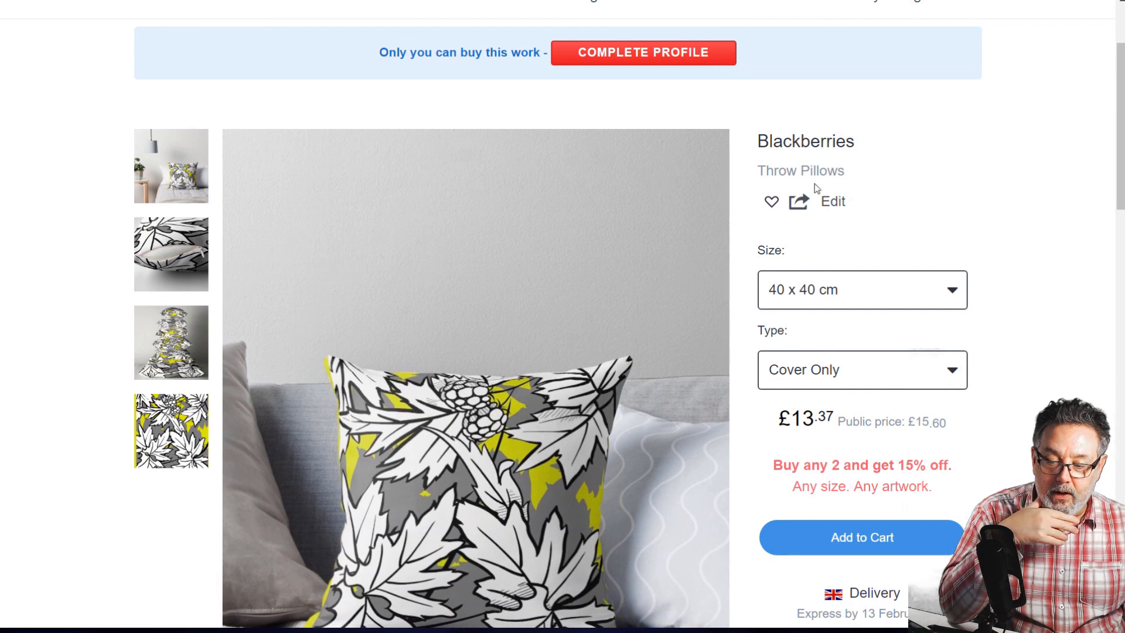
left_click(798, 203)
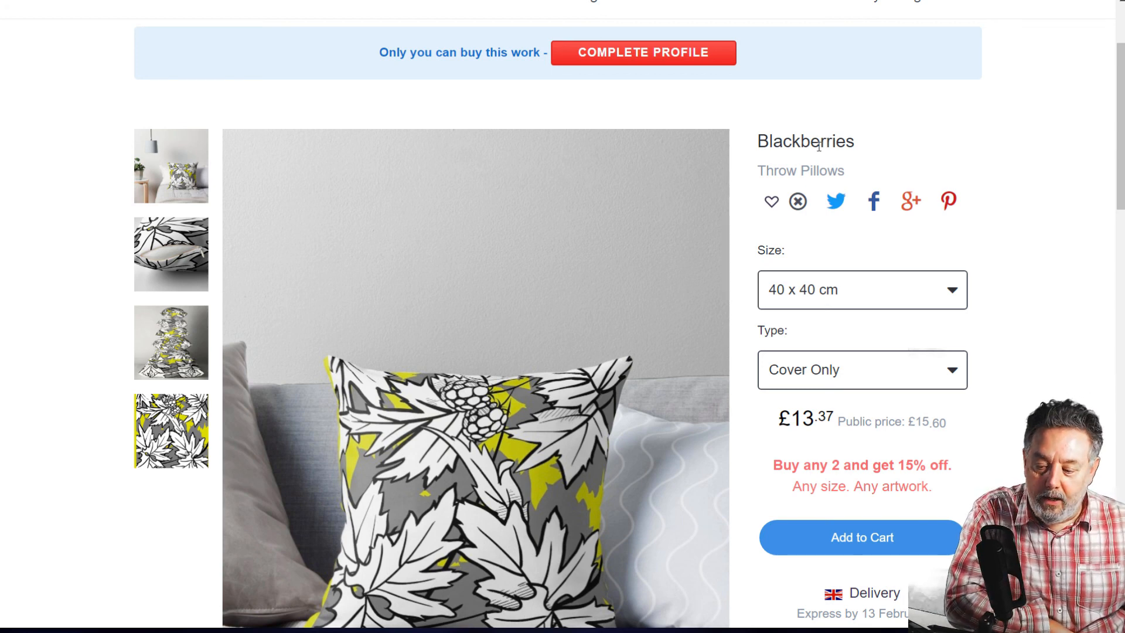
left_click_drag(1123, 102, 1118, 162)
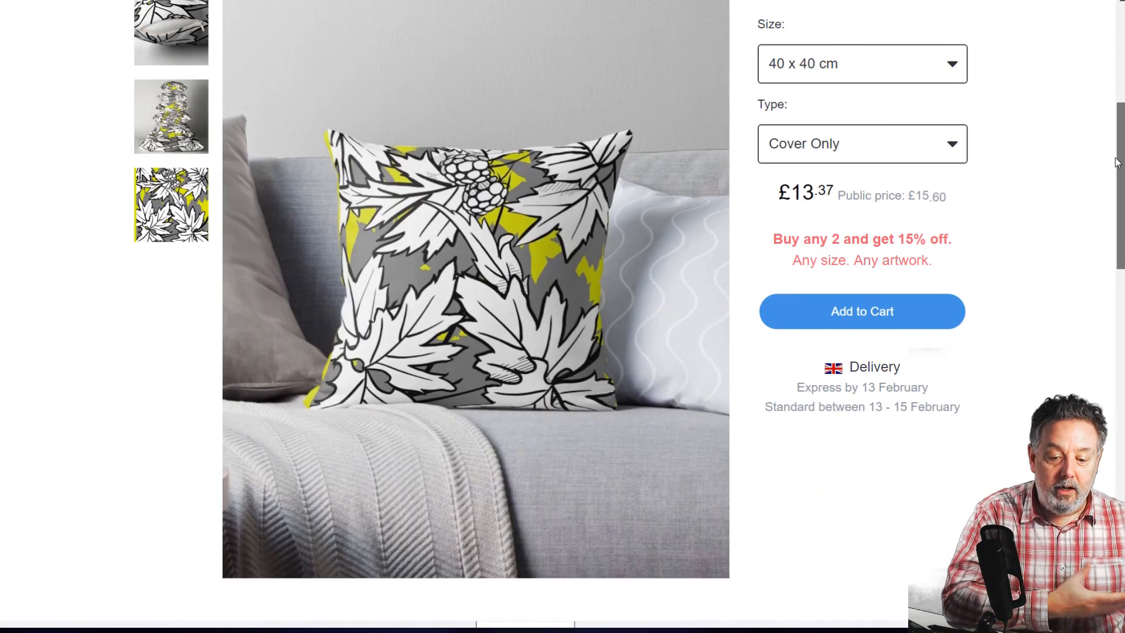